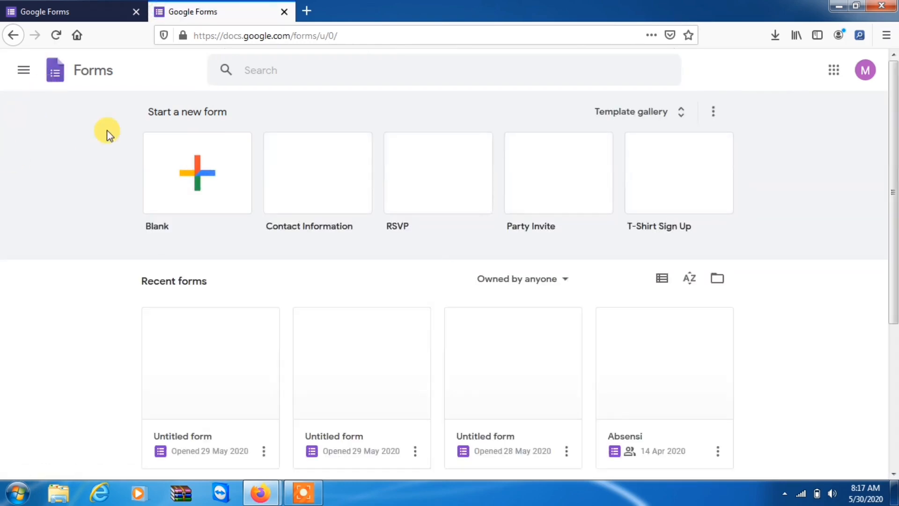
- Create a new blank form and title it "Dampak Covid19 Bagi Masyarakat"
{"action": "left_click", "coordinate": [219, 170]}
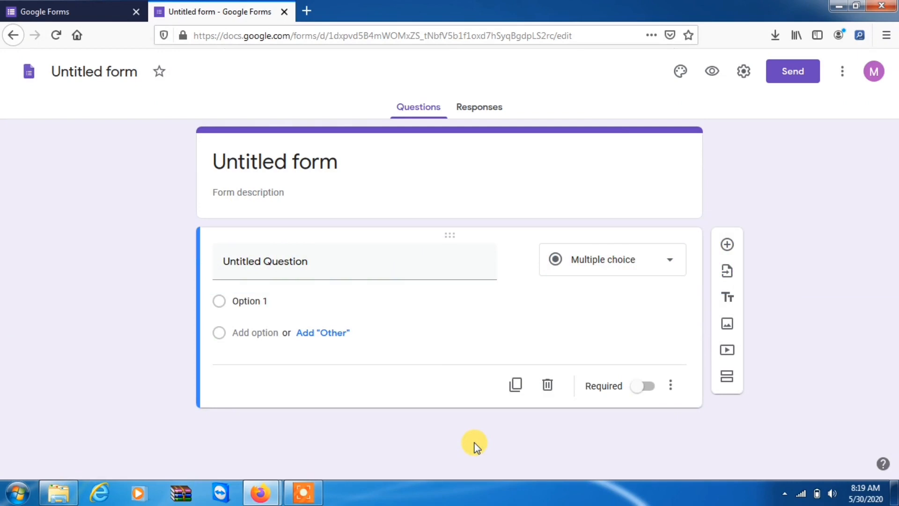
{"action": "left_click", "coordinate": [273, 169]}
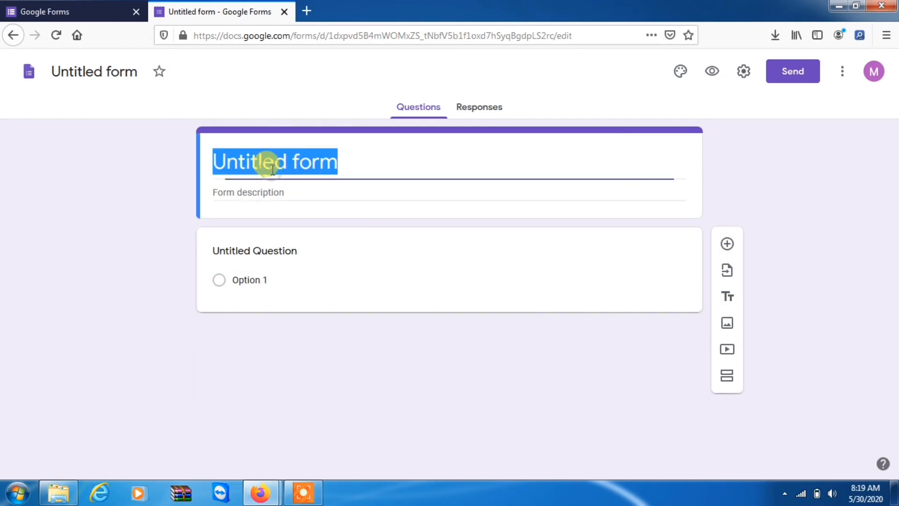
{"action": "left_click", "coordinate": [302, 249]}
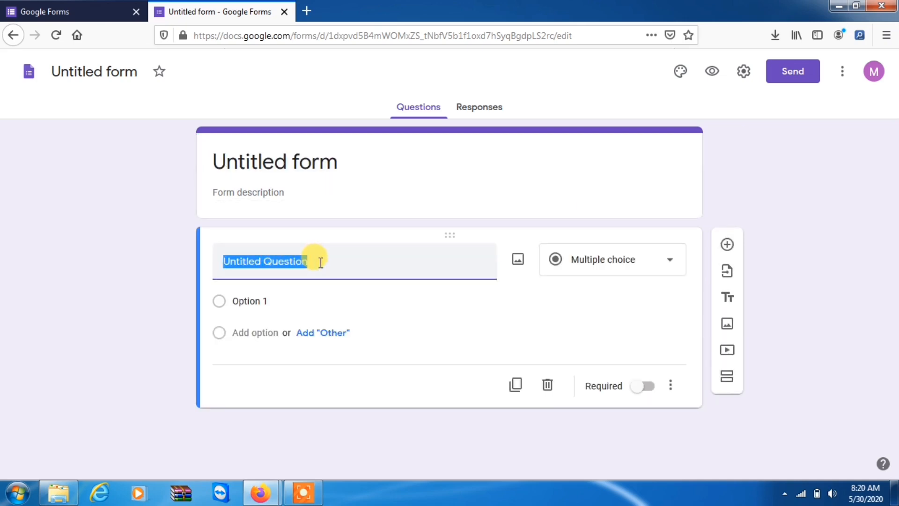
{"action": "left_click", "coordinate": [343, 156]}
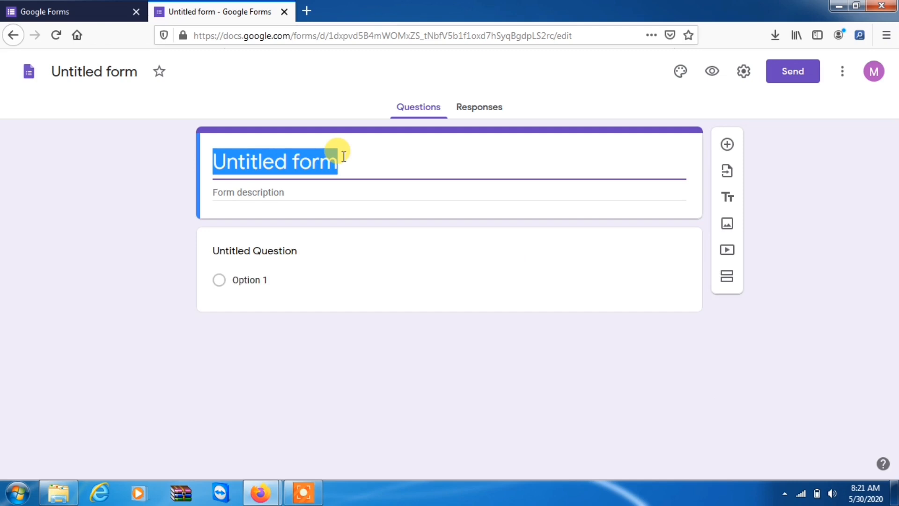
{"action": "type", "text": "Dampak Covid19 Bagi Masyar"}
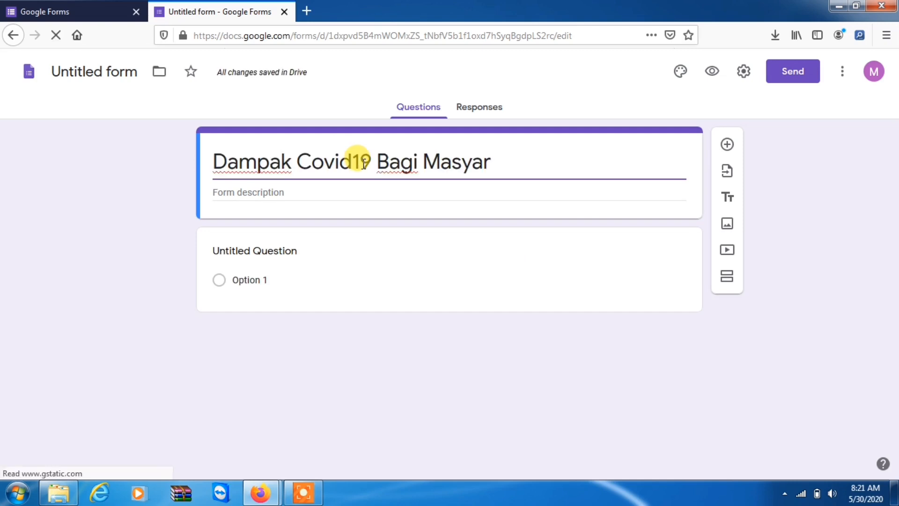
{"action": "type", "text": "ak"}
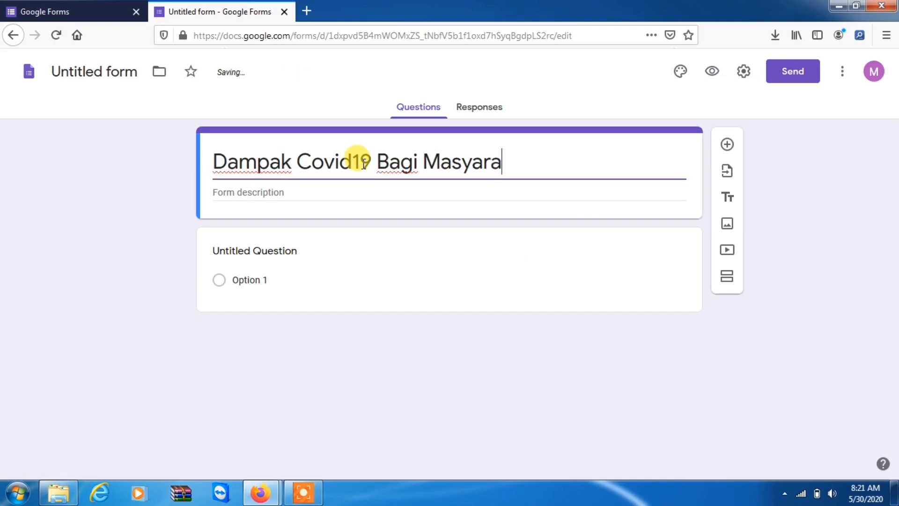
{"action": "type", "text": "at"}
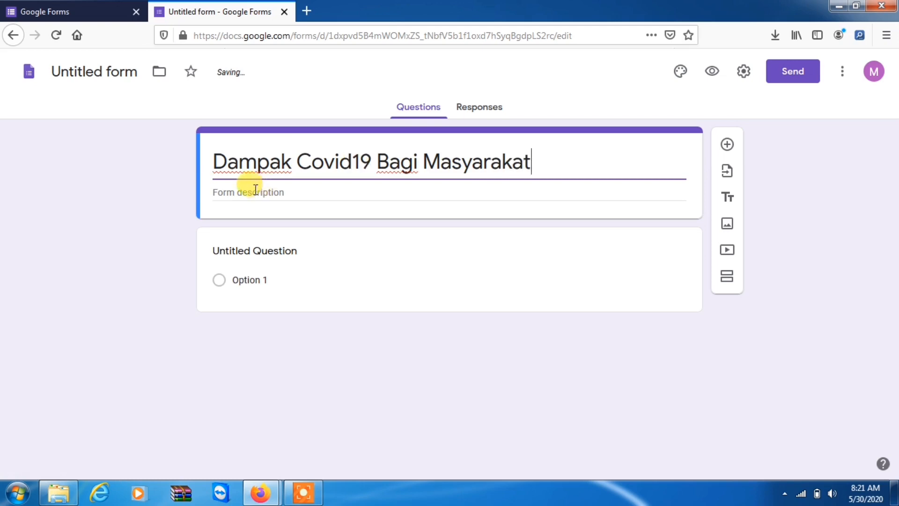
- Enter the form description "untuk mengetahui bagaimana dampak covid19 bagi masyarakat dalam beberapa aspek"
{"action": "left_click", "coordinate": [290, 192]}
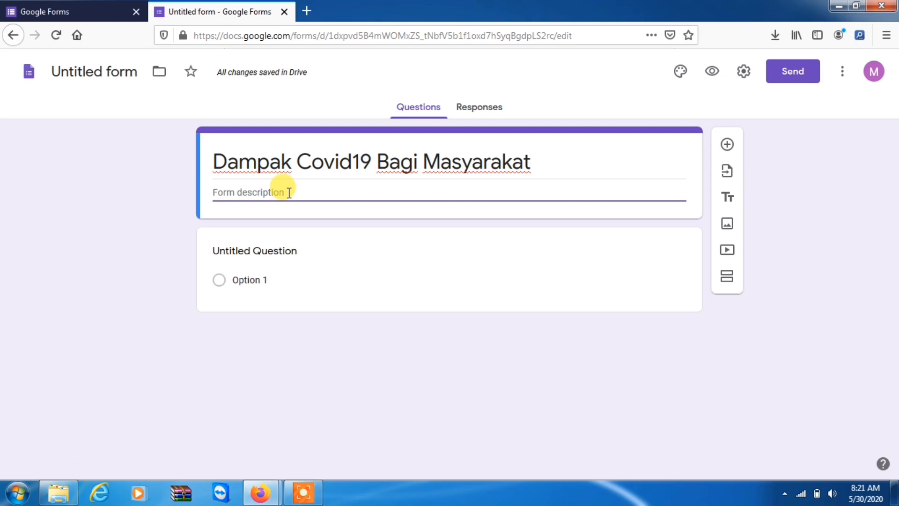
{"action": "type", "text": "untuk mengetahui bagaimana dampak covid19 bagi masyarakat dalam beberapa"}
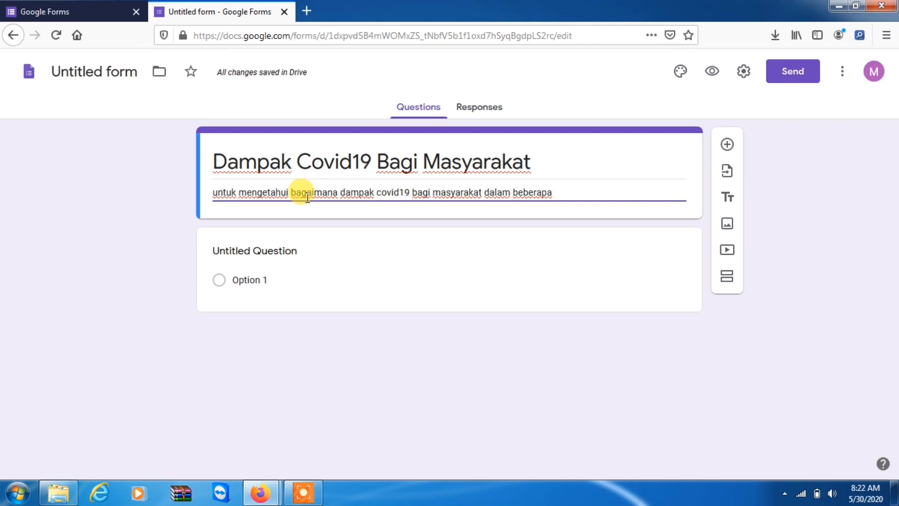
{"action": "type", "text": "aspek"}
- Title the first question "Nama" and set its answer type to Short answer
{"action": "left_click", "coordinate": [241, 250]}
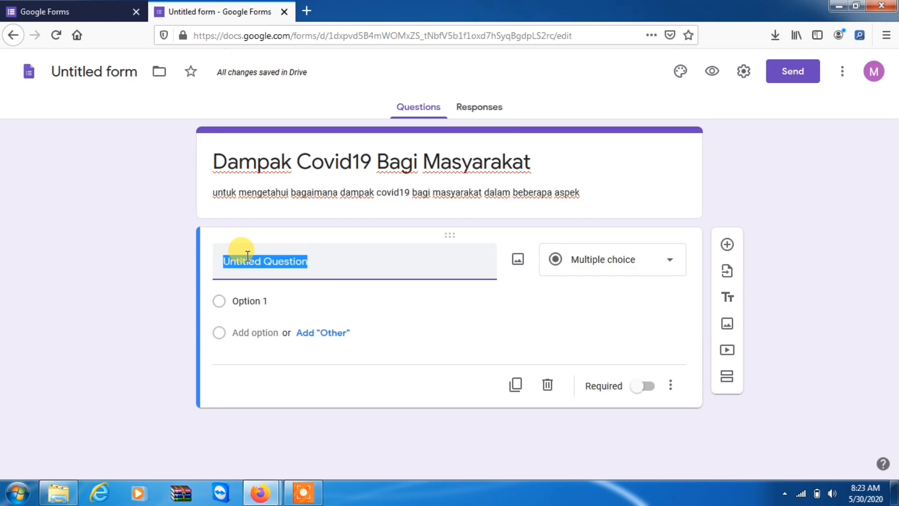
{"action": "type", "text": "Nama"}
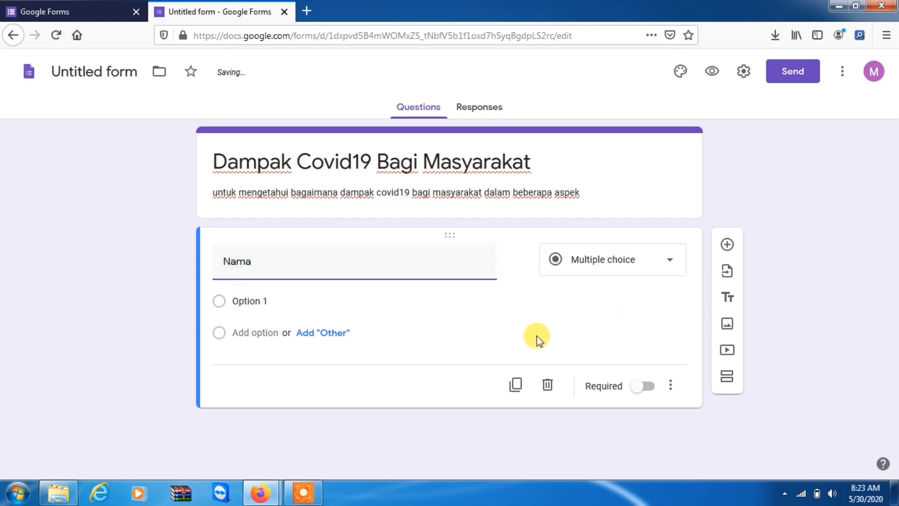
{"action": "left_click", "coordinate": [588, 258]}
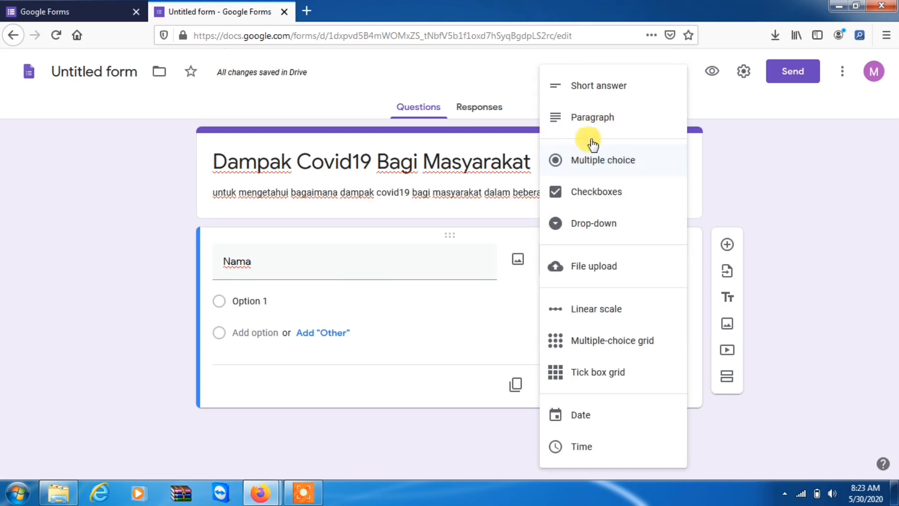
{"action": "left_click", "coordinate": [589, 93]}
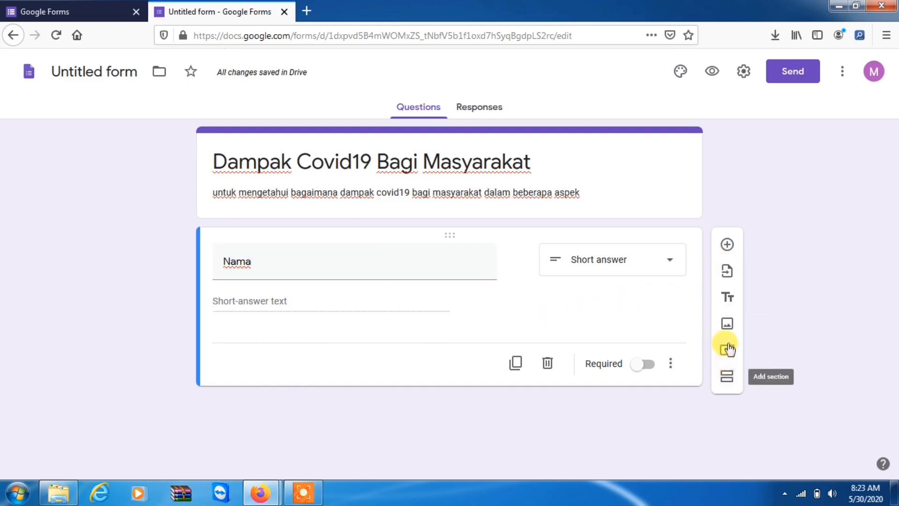
- Add a second question below "Nama" and title it "Umur"
{"action": "left_click", "coordinate": [728, 246]}
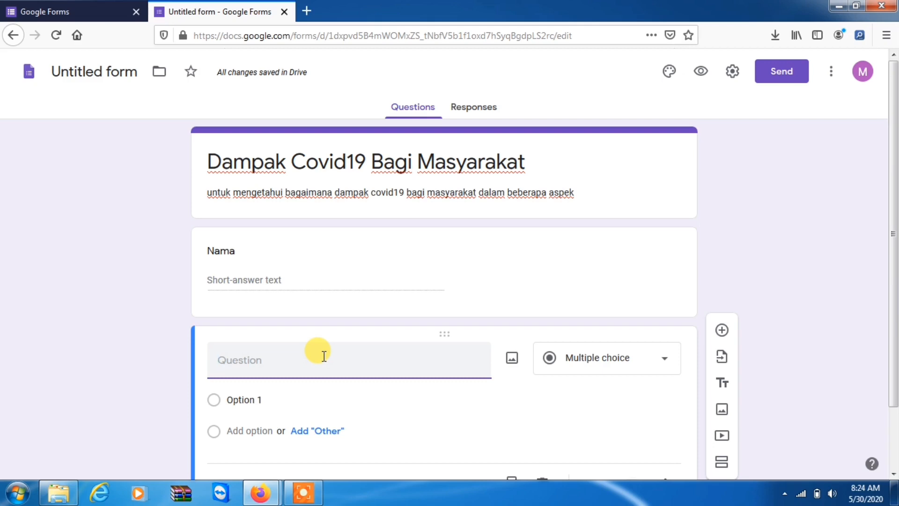
{"action": "type", "text": "Umur"}
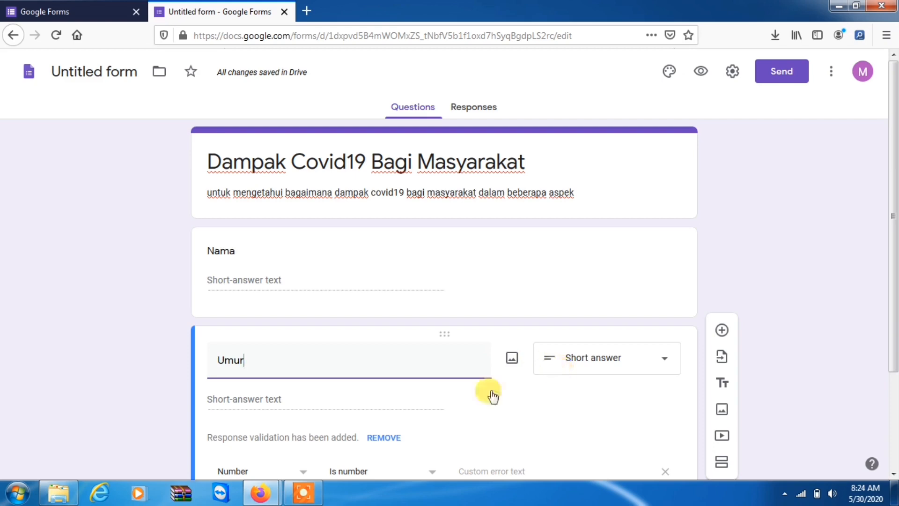
{"action": "left_click_drag", "start_coordinate": [895, 276], "coordinate": [895, 361]}
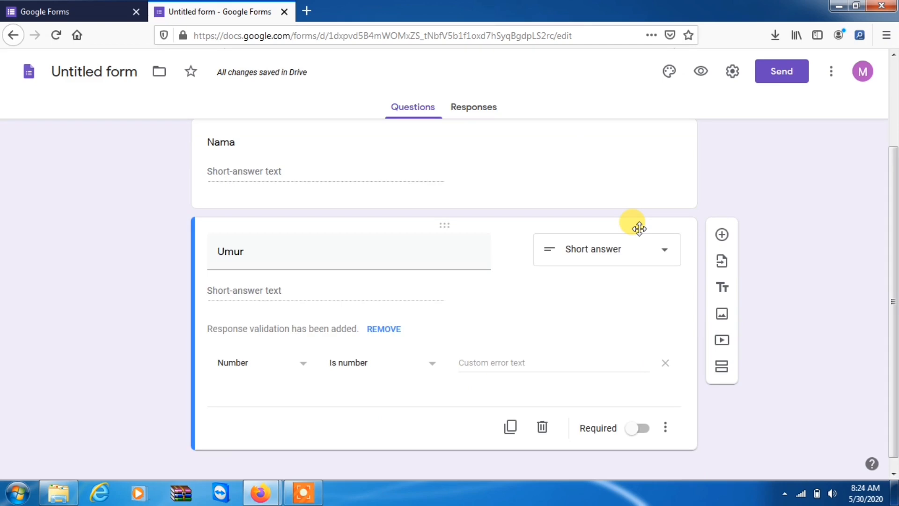
- Add a question titled "Alamat" below "Umur", using the Paragraph answer type
{"action": "left_click", "coordinate": [721, 235]}
{"action": "scroll", "coordinate": [885, 244], "scroll_direction": "down", "scroll_amount": 2}
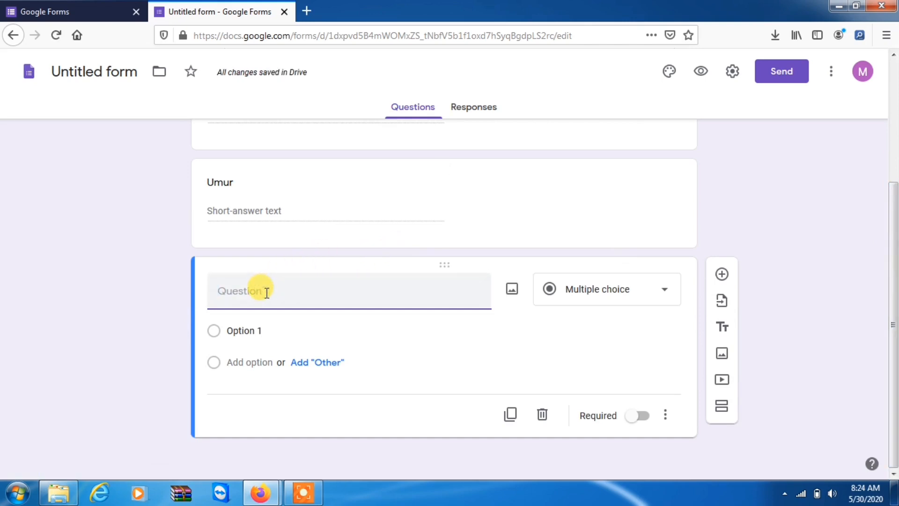
{"action": "type", "text": "A"}
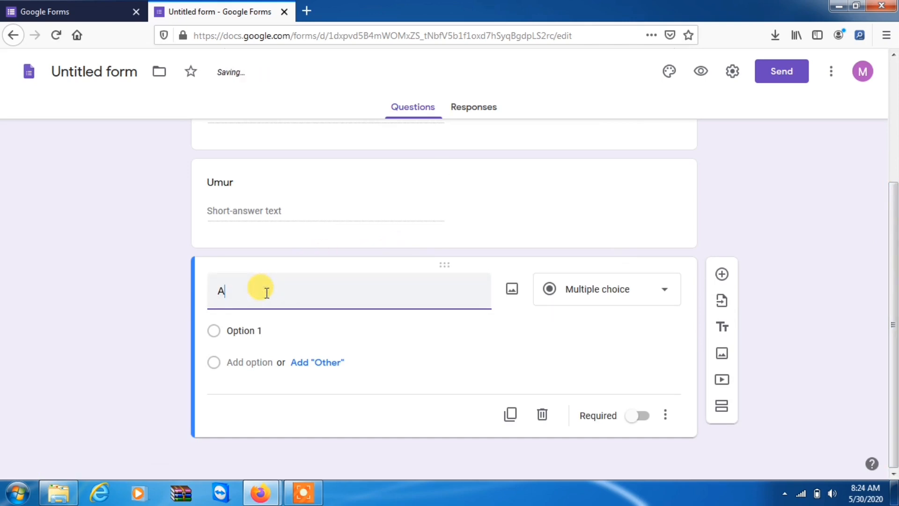
{"action": "type", "text": "lamat"}
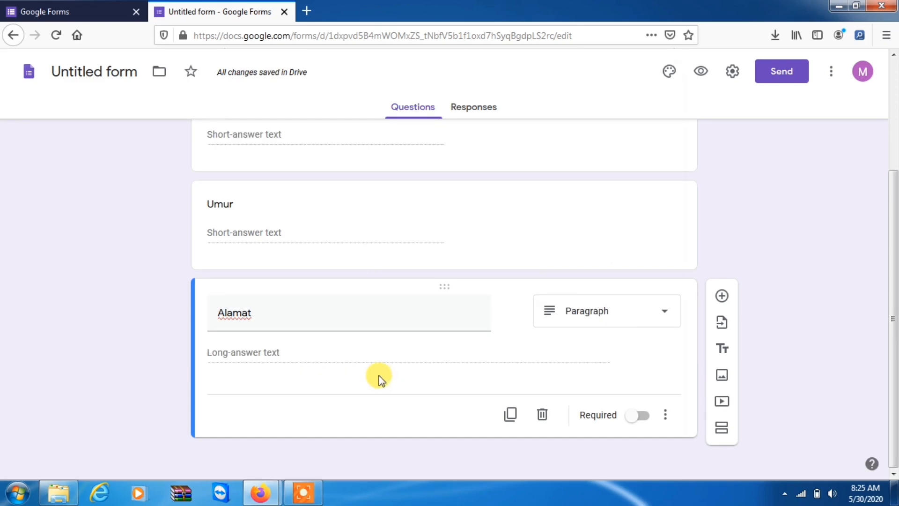
{"action": "left_click", "coordinate": [556, 318]}
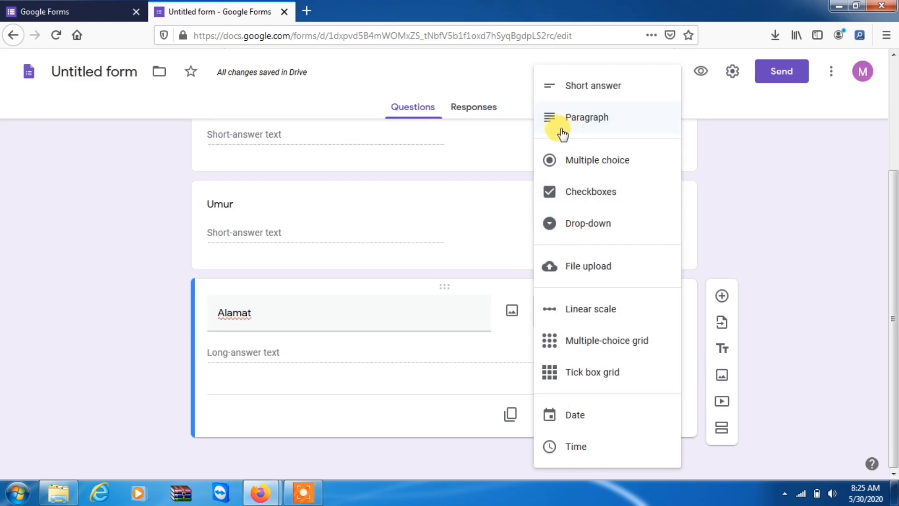
{"action": "left_click", "coordinate": [353, 370]}
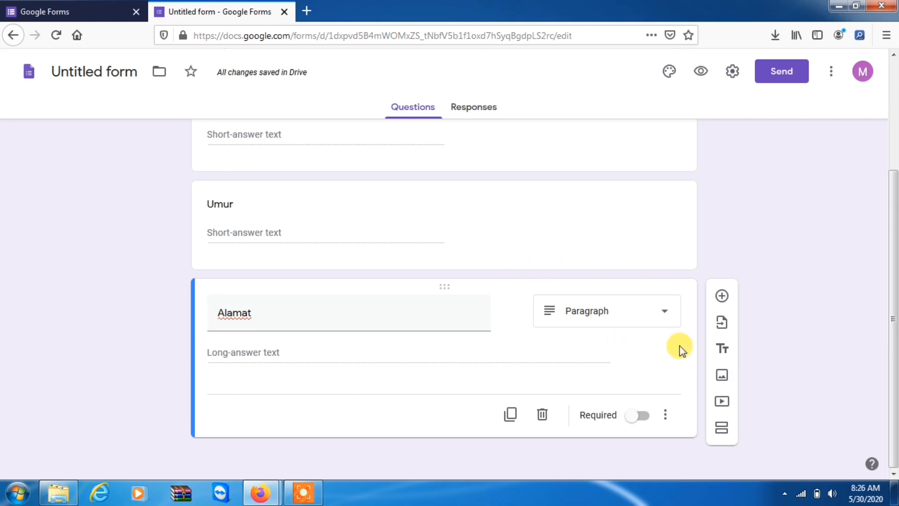
- Add a title block "Keadaan Ekonomi" with the description "silahkan isikan keadaan ekonomi yang sebenarnya berdasakan pertanyaan yang diberikan"
{"action": "left_click", "coordinate": [722, 350]}
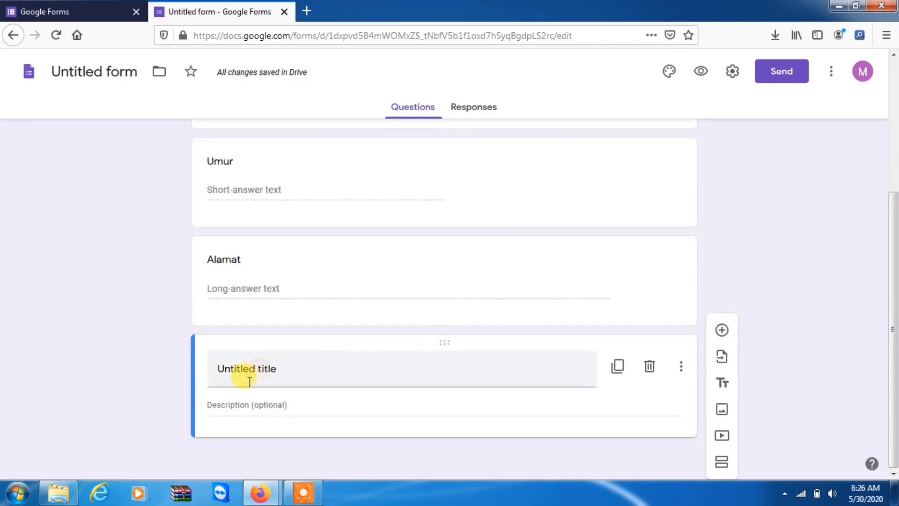
{"action": "left_click", "coordinate": [281, 372]}
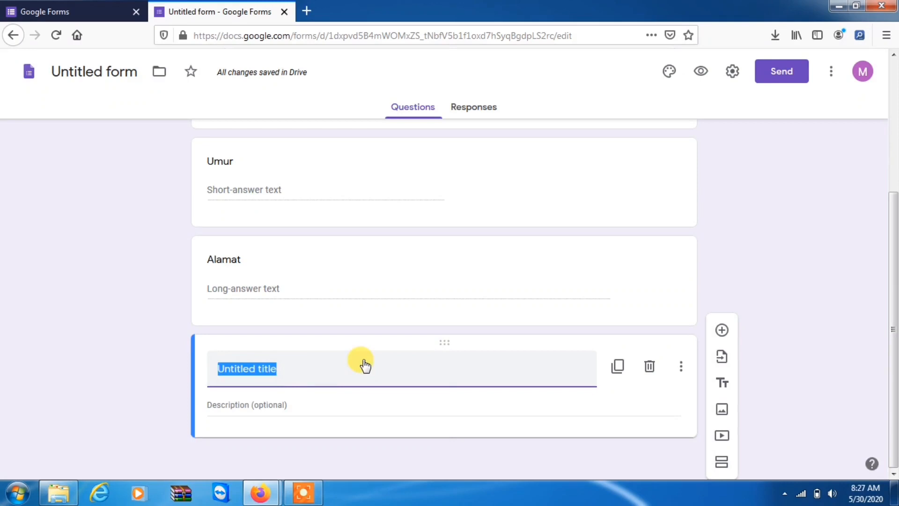
{"action": "type", "text": "Keada"}
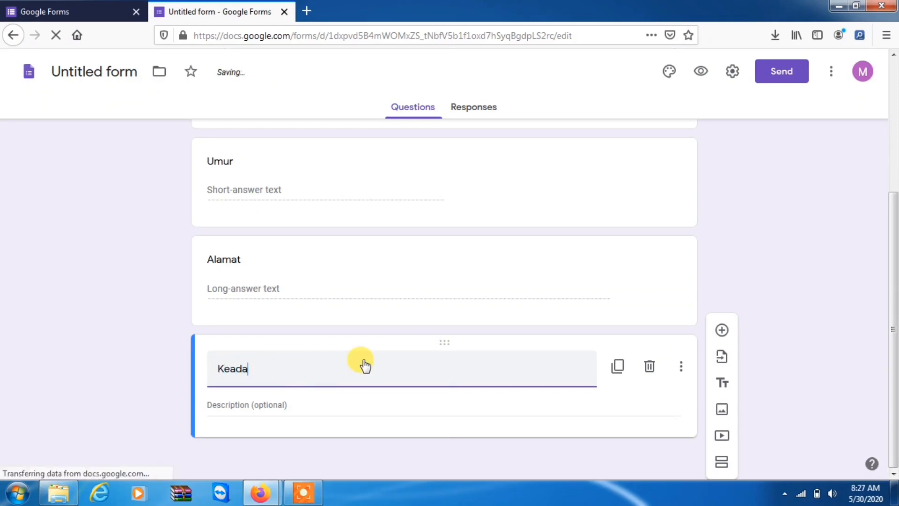
{"action": "type", "text": "an Ekon"}
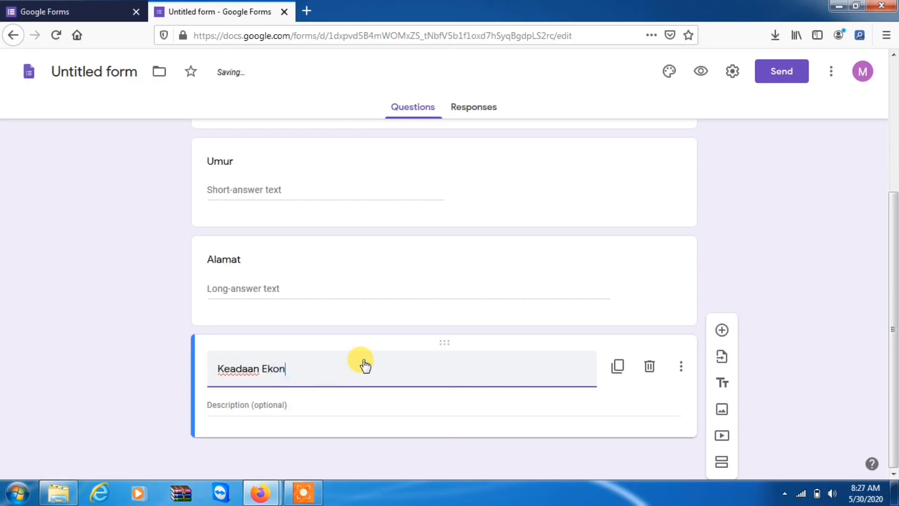
{"action": "type", "text": "omi"}
{"action": "left_click", "coordinate": [265, 404]}
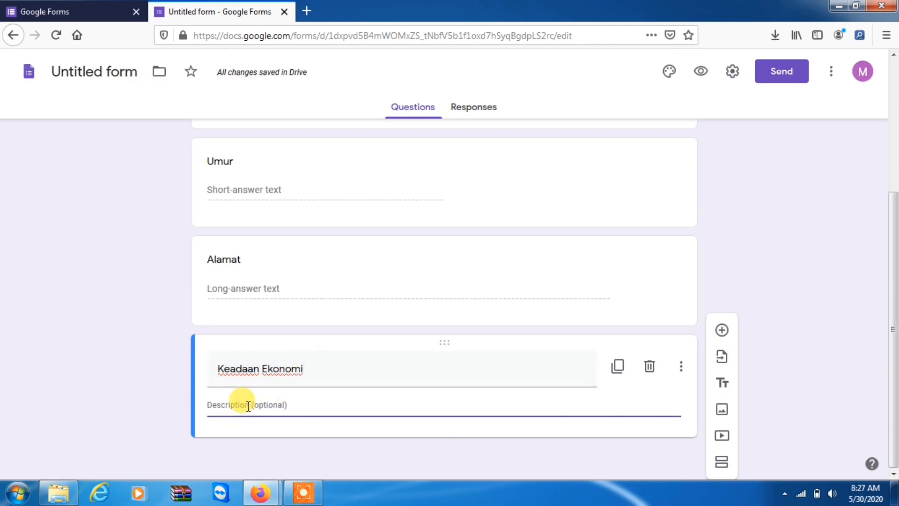
{"action": "type", "text": "silahkan isikan keadaan ekonomi yang sebenarnya berdasarkan pertanyaan yang diberikan"}
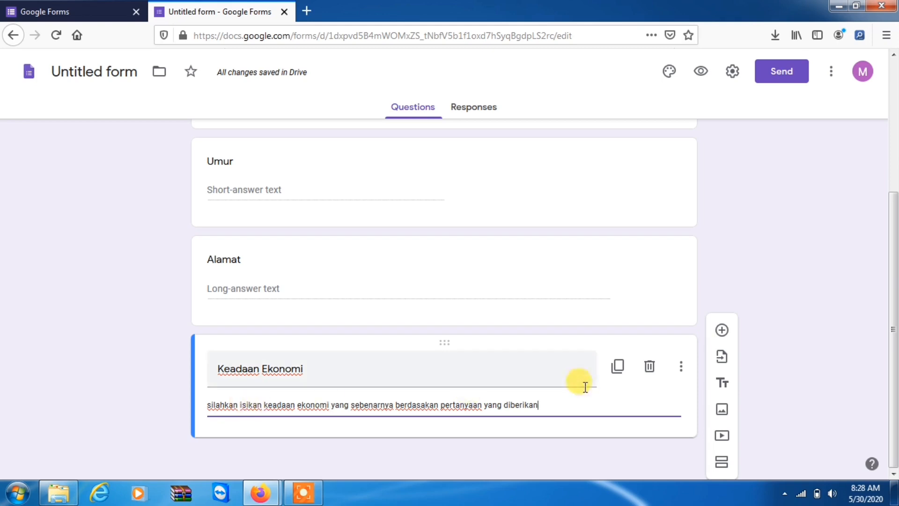
- Add a question titled "Pekerjaan" under the "Keadaan Ekonomi" block and set its type to Multiple choice
{"action": "left_click", "coordinate": [721, 332]}
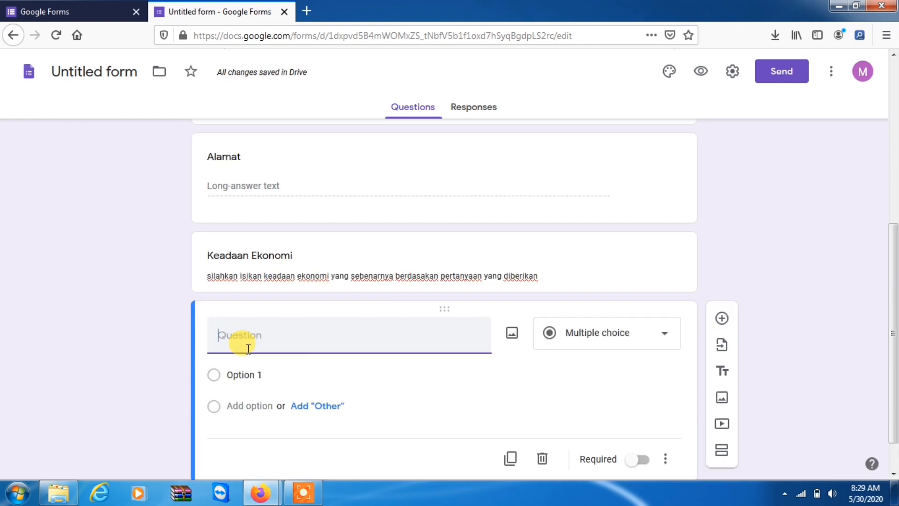
{"action": "type", "text": "Pekerjaan"}
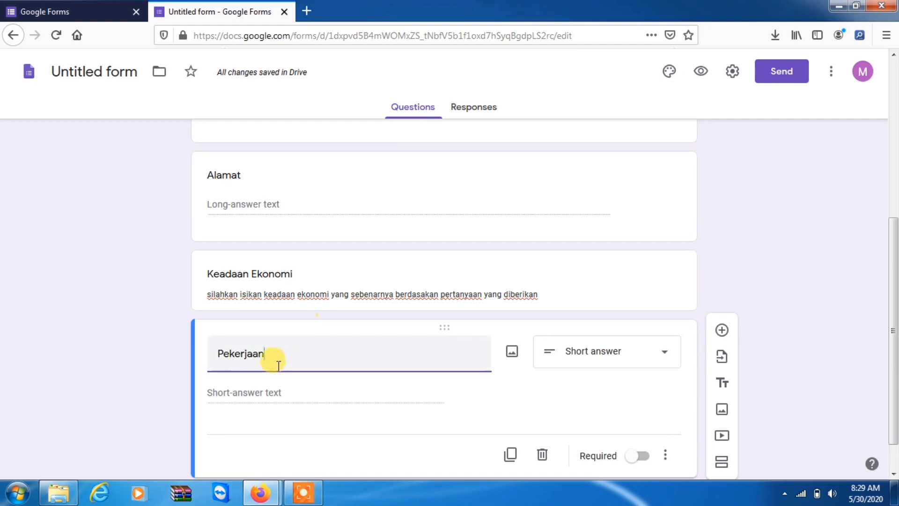
{"action": "left_click", "coordinate": [603, 359]}
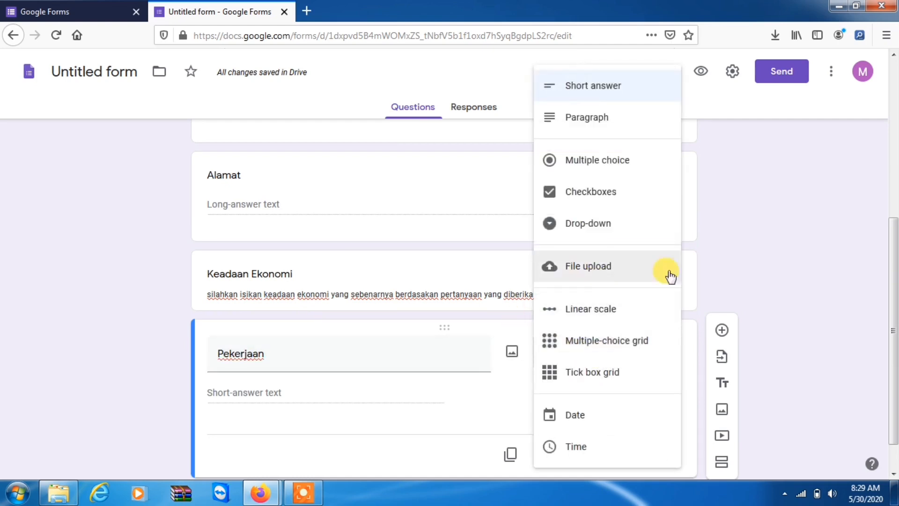
{"action": "left_click", "coordinate": [605, 166]}
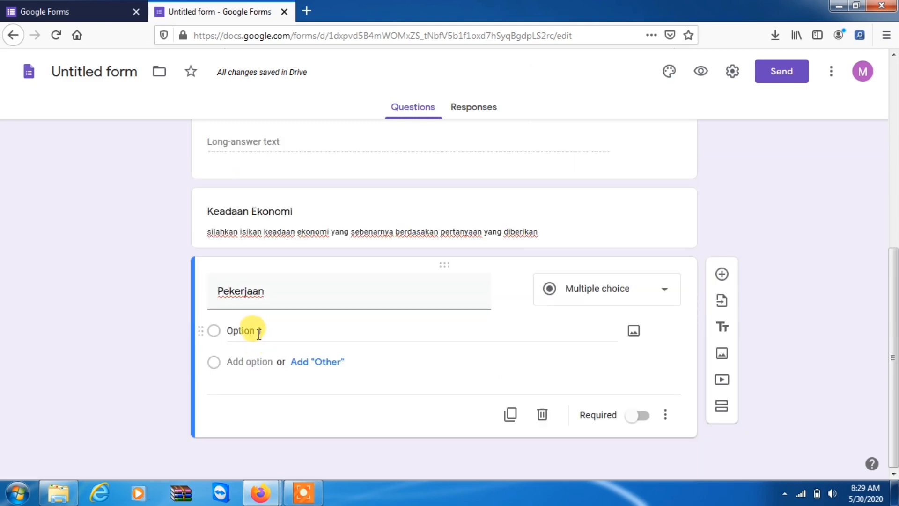
- Fill the "Pekerjaan" question with the options Dokter, Polisi, Petani and Pedagang, plus an "Other" option
{"action": "left_click", "coordinate": [259, 334]}
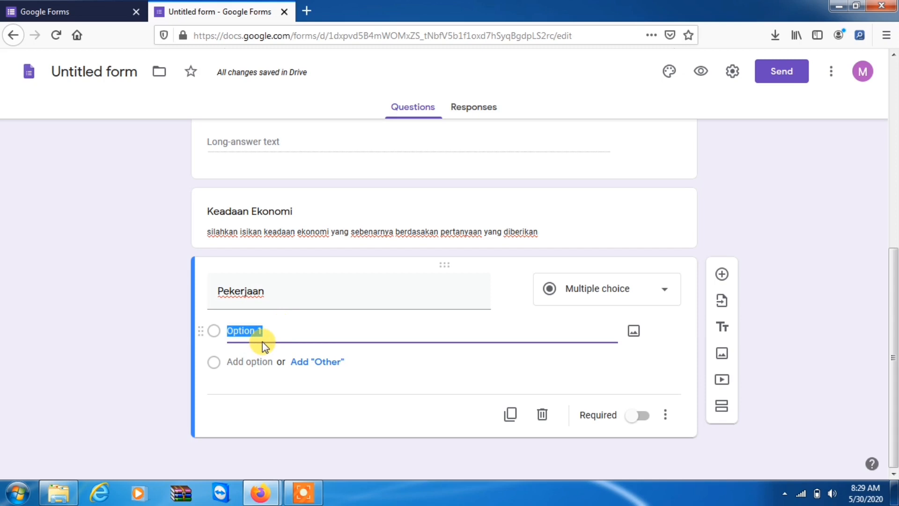
{"action": "type", "text": "Dokter"}
{"action": "left_click", "coordinate": [251, 362]}
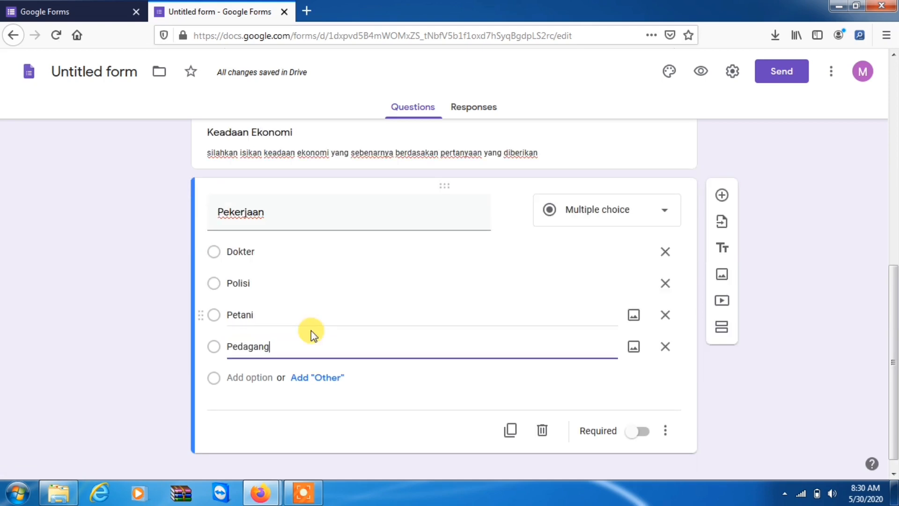
{"action": "left_click", "coordinate": [307, 380]}
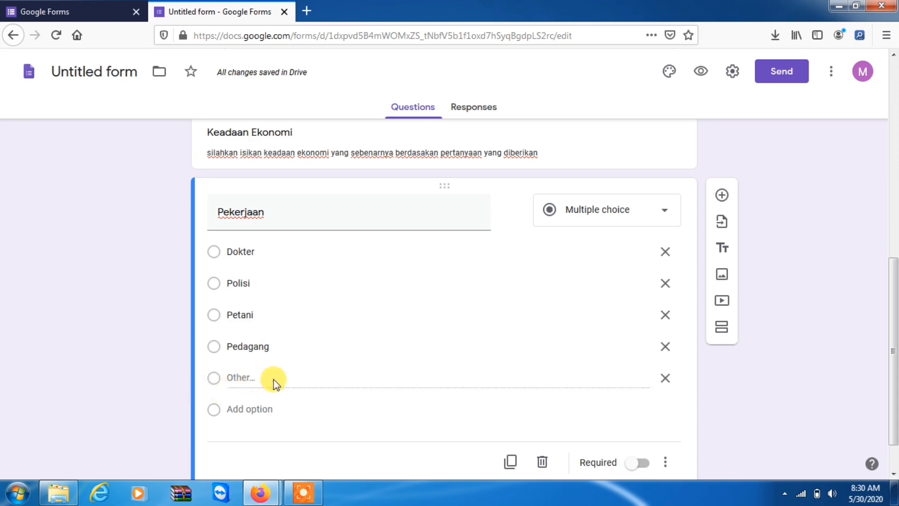
{"action": "left_click_drag", "start_coordinate": [896, 359], "coordinate": [897, 345]}
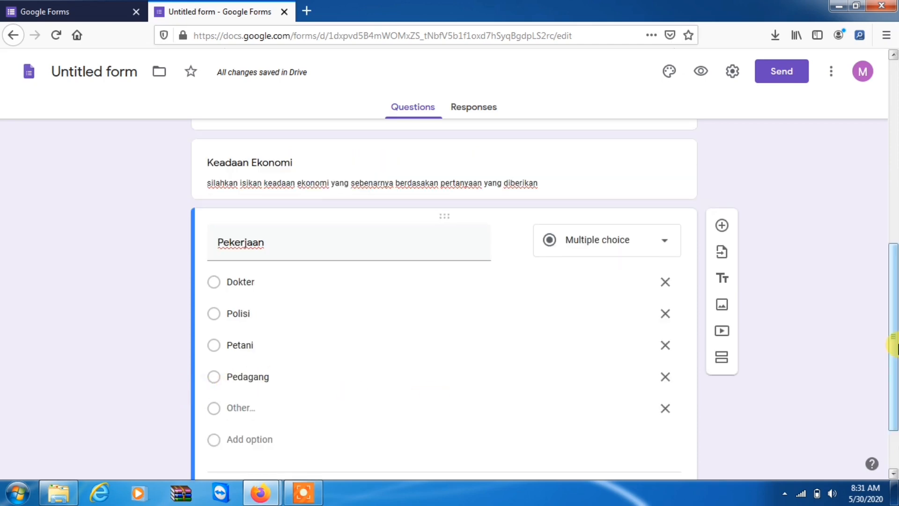
- Add a question titled "Gaji" below "Pekerjaan", set its type to Drop-down, and give it the options "<1 juta", "2-5 juta" and ">juta5"
{"action": "scroll", "coordinate": [894, 318], "scroll_direction": "down", "scroll_amount": 1}
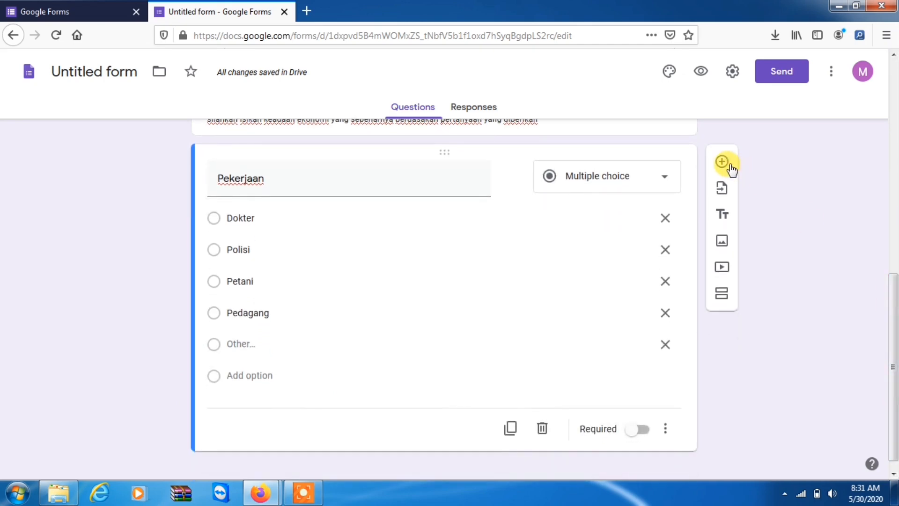
{"action": "left_click", "coordinate": [722, 162]}
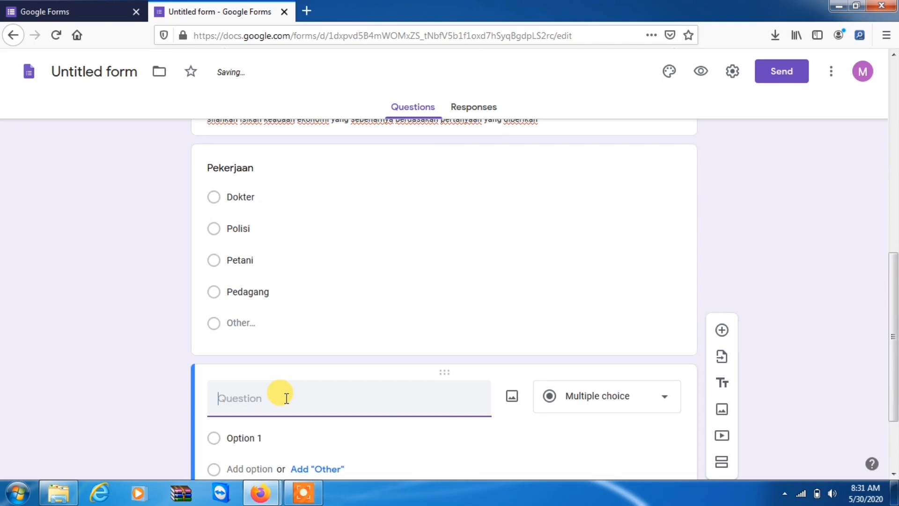
{"action": "type", "text": "Gaji"}
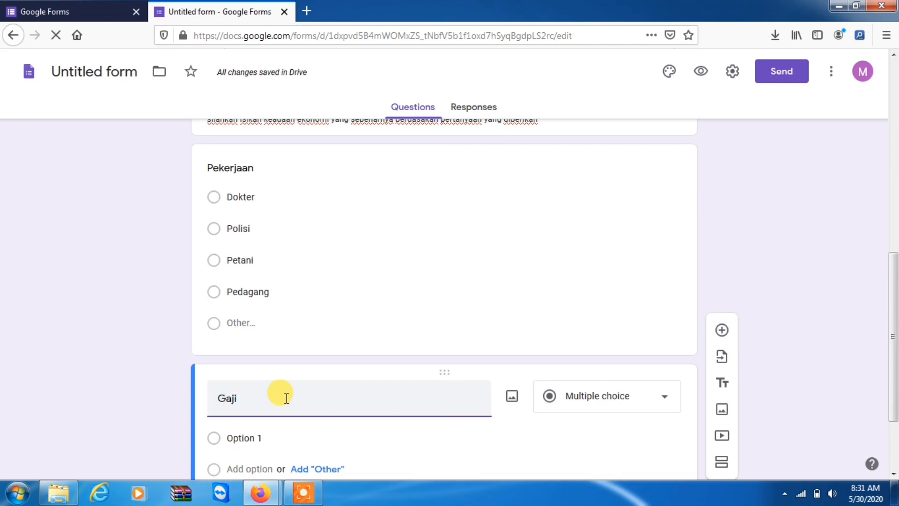
{"action": "left_click", "coordinate": [582, 293]}
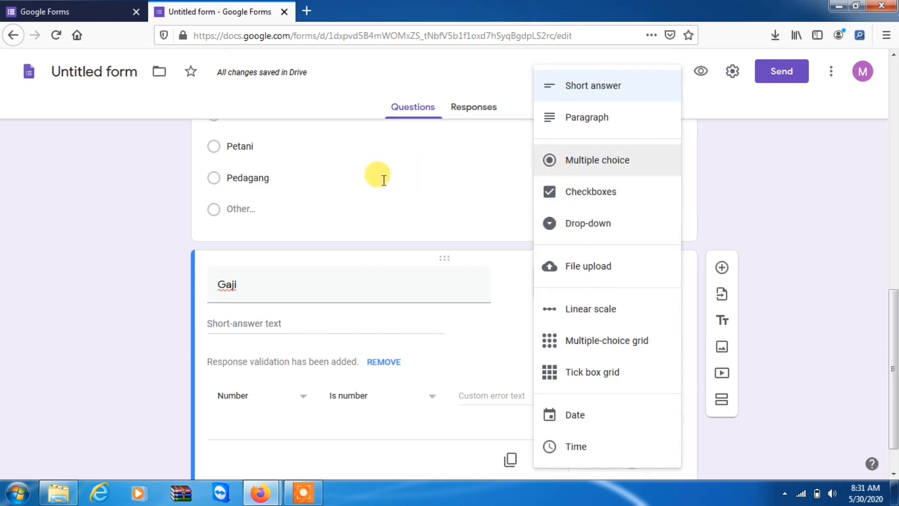
{"action": "left_click", "coordinate": [573, 223]}
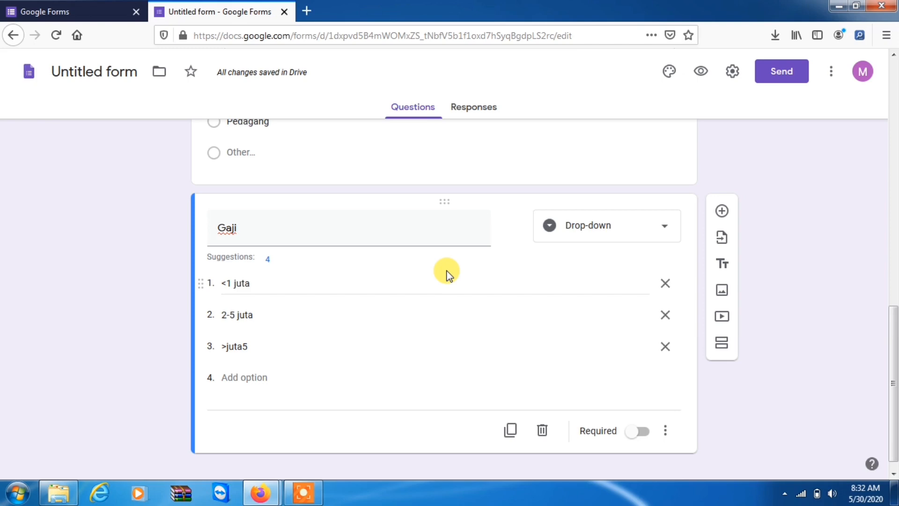
- Preview the form and compare the "Keadaan Ekonomi" block and "Pekerjaan" question with their layout in the editor
{"action": "left_click", "coordinate": [700, 72]}
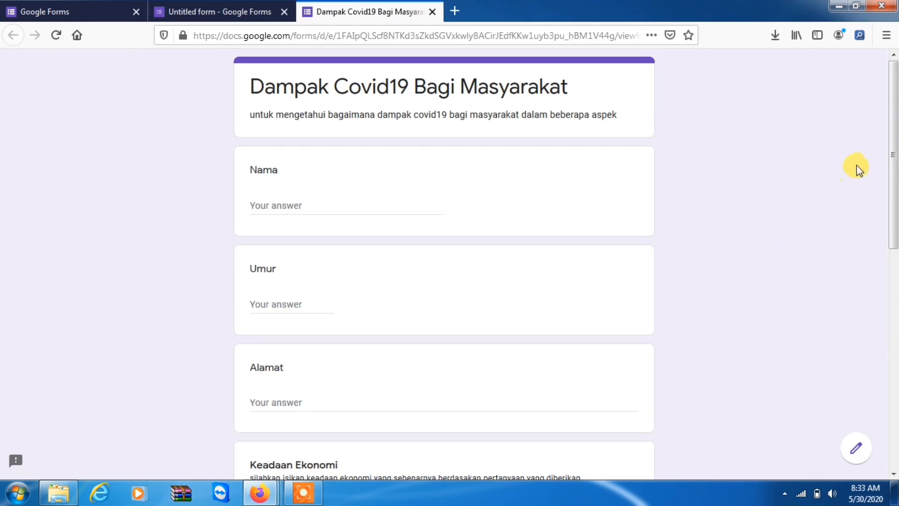
{"action": "left_click_drag", "start_coordinate": [894, 166], "coordinate": [893, 194]}
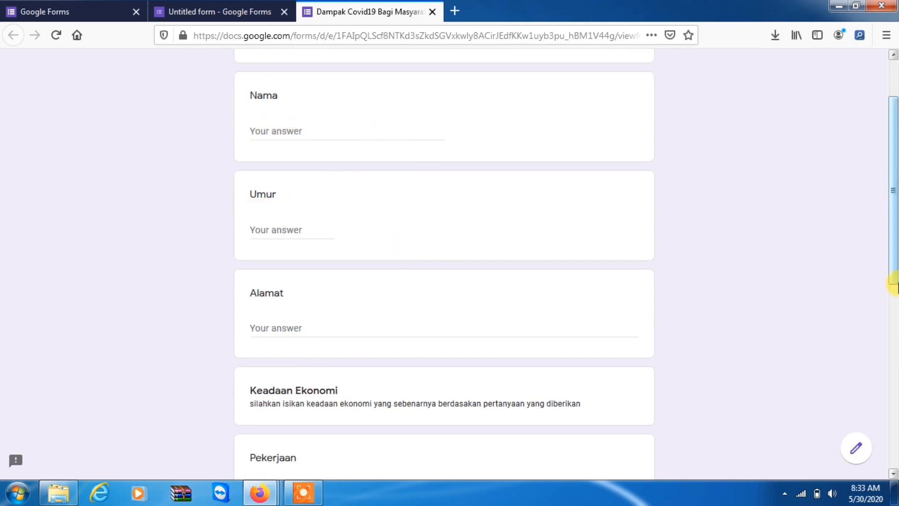
{"action": "left_click_drag", "start_coordinate": [893, 271], "coordinate": [894, 334]}
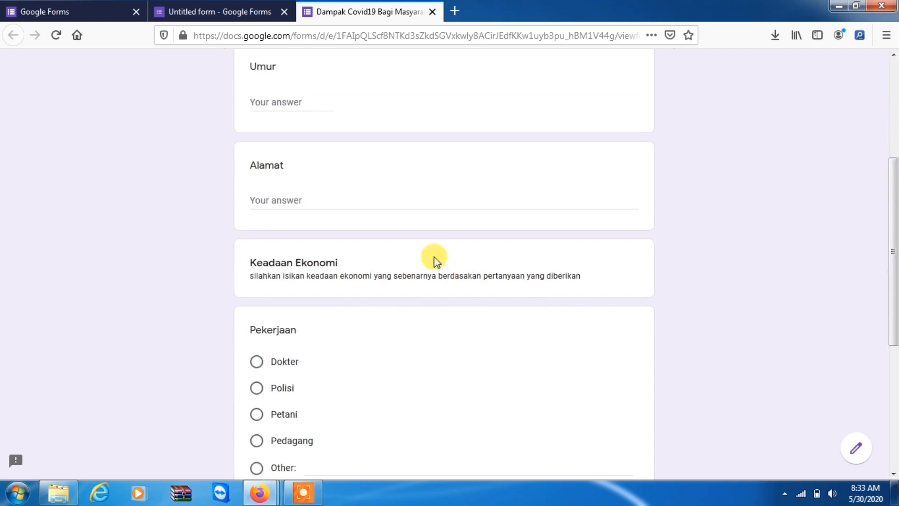
{"action": "scroll", "coordinate": [389, 91], "scroll_direction": "down", "scroll_amount": 2}
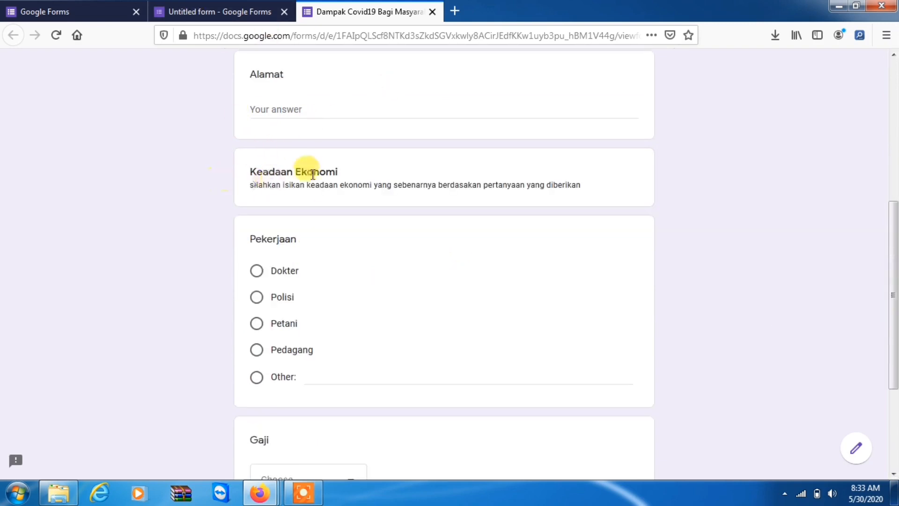
{"action": "left_click", "coordinate": [225, 10]}
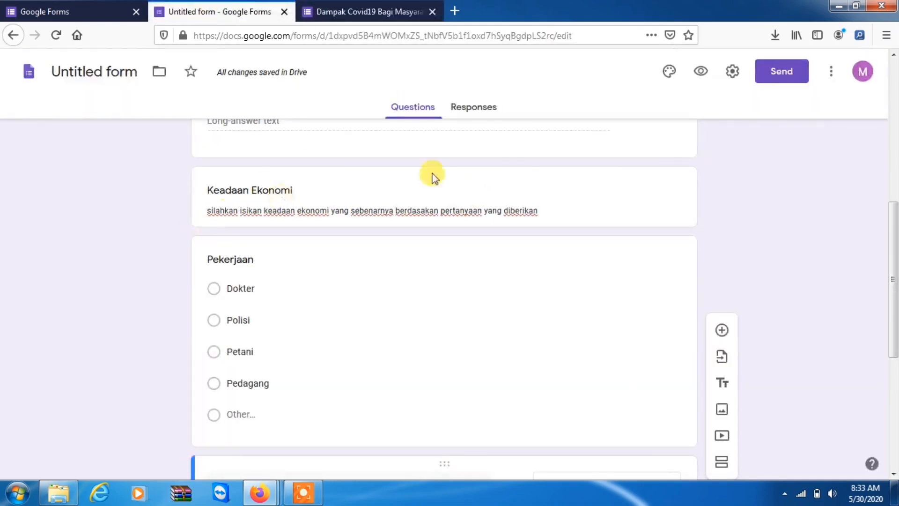
{"action": "left_click", "coordinate": [323, 10]}
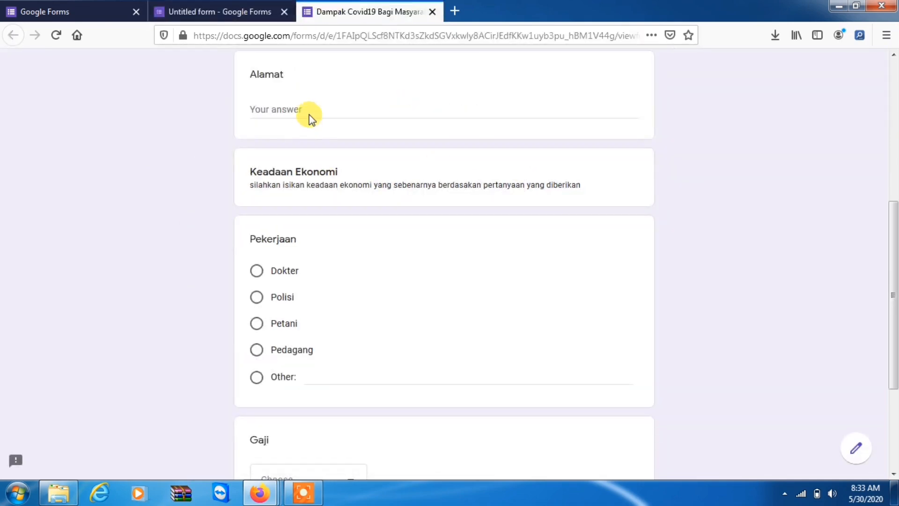
{"action": "left_click", "coordinate": [220, 11]}
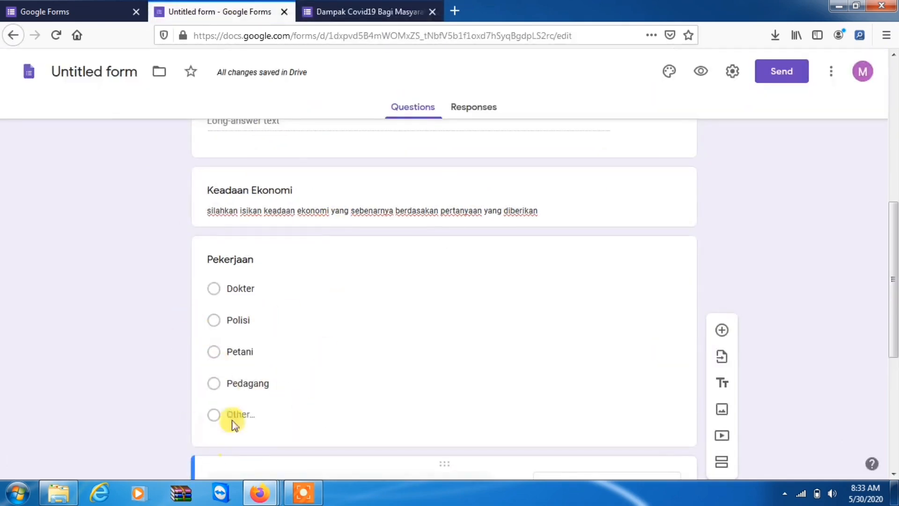
- Test the "Pekerjaan" question in the preview by choosing "Other" and entering "penjahit"
{"action": "left_click", "coordinate": [389, 10]}
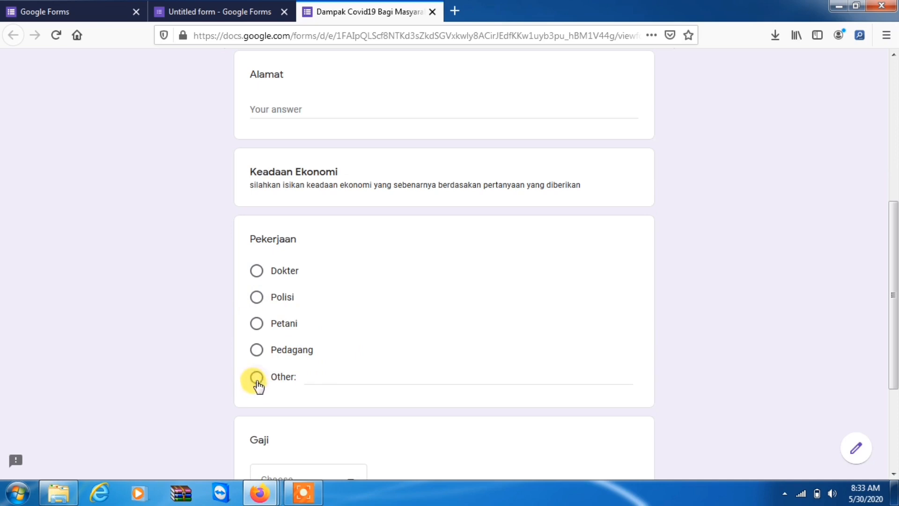
{"action": "left_click", "coordinate": [258, 378]}
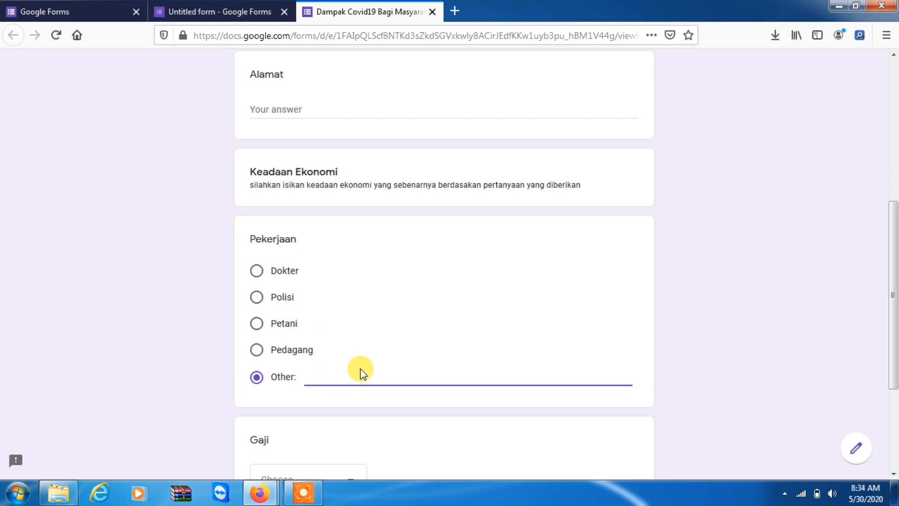
{"action": "type", "text": "penjahu"}
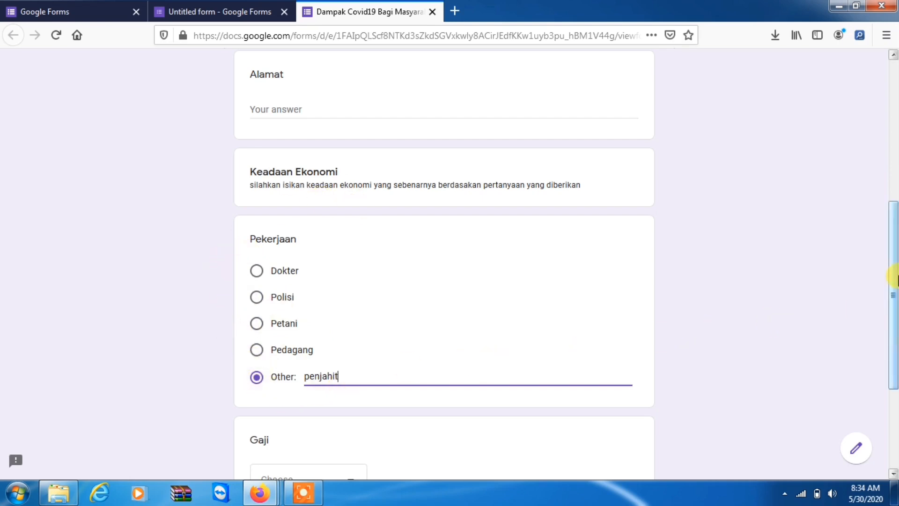
- Compare the "Gaji" question in the editor with its preview, and test its drop-down by choosing ">juta5"
{"action": "left_click_drag", "start_coordinate": [894, 280], "coordinate": [893, 359]}
{"action": "left_click", "coordinate": [251, 9]}
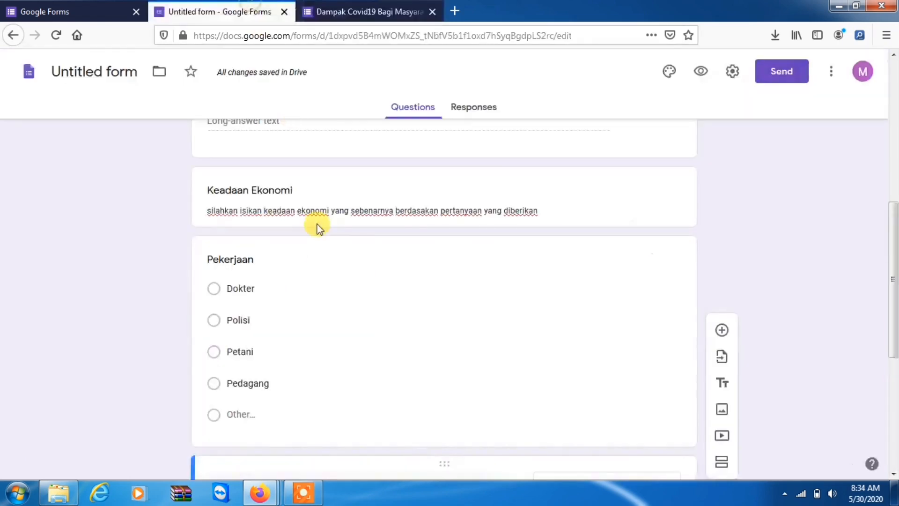
{"action": "left_click_drag", "start_coordinate": [892, 279], "coordinate": [892, 392]}
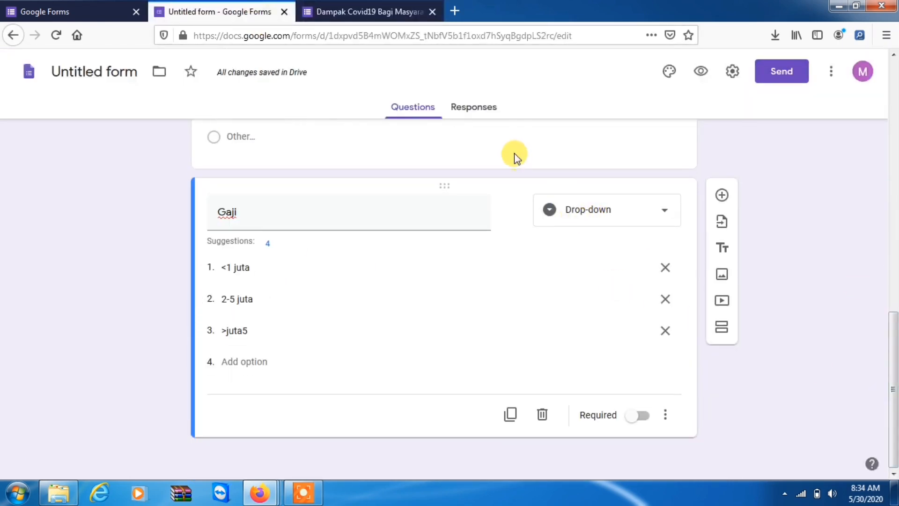
{"action": "left_click", "coordinate": [401, 7]}
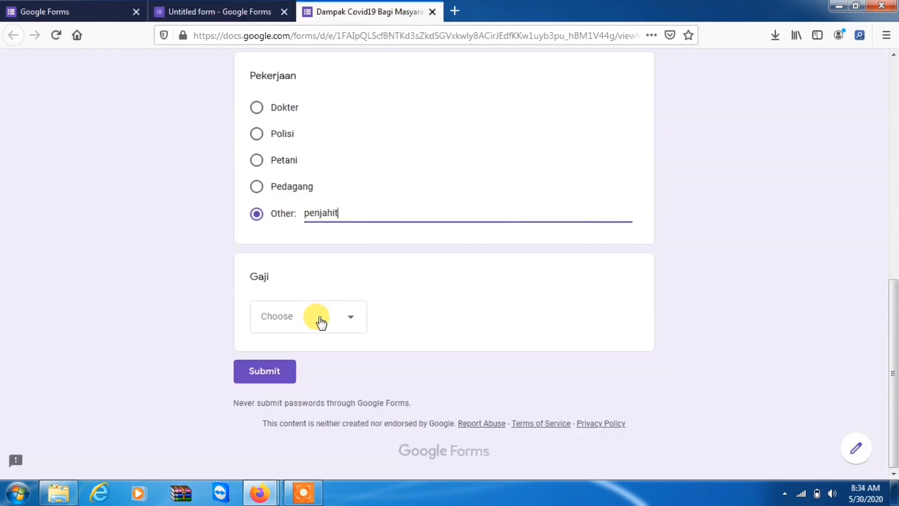
{"action": "left_click", "coordinate": [319, 316]}
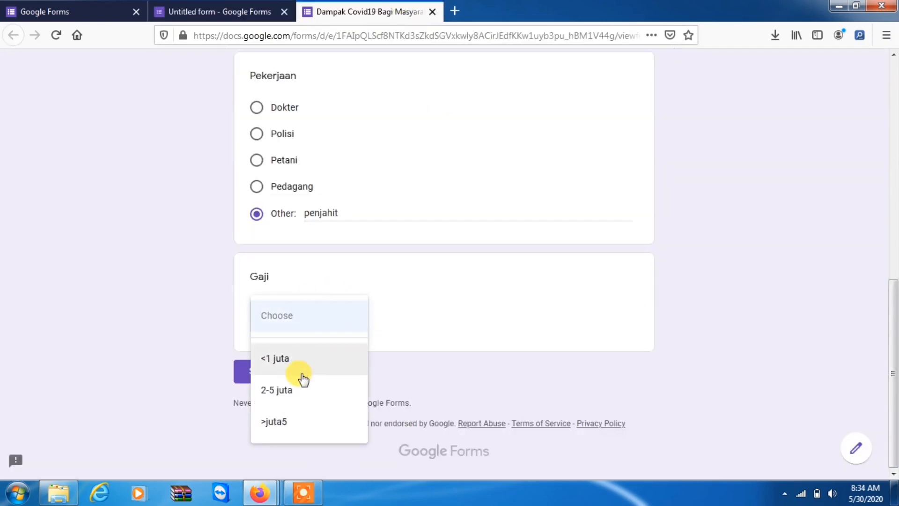
{"action": "left_click", "coordinate": [273, 423]}
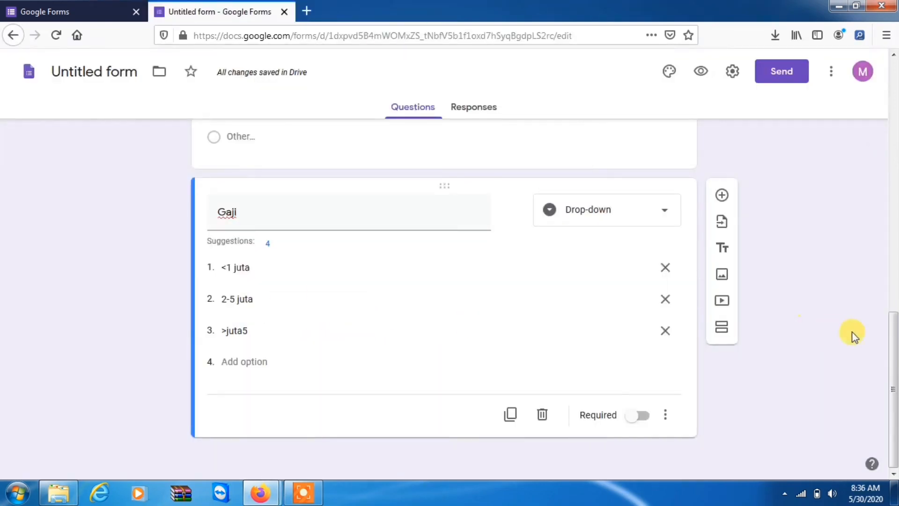
- Add a title block "keadaan kesehatan" below "Gaji", describing how to answer and listing a scale from 1 "Sangat tidak setuju" to 5 "Sangat setuju"
{"action": "left_click_drag", "start_coordinate": [895, 350], "coordinate": [870, 370]}
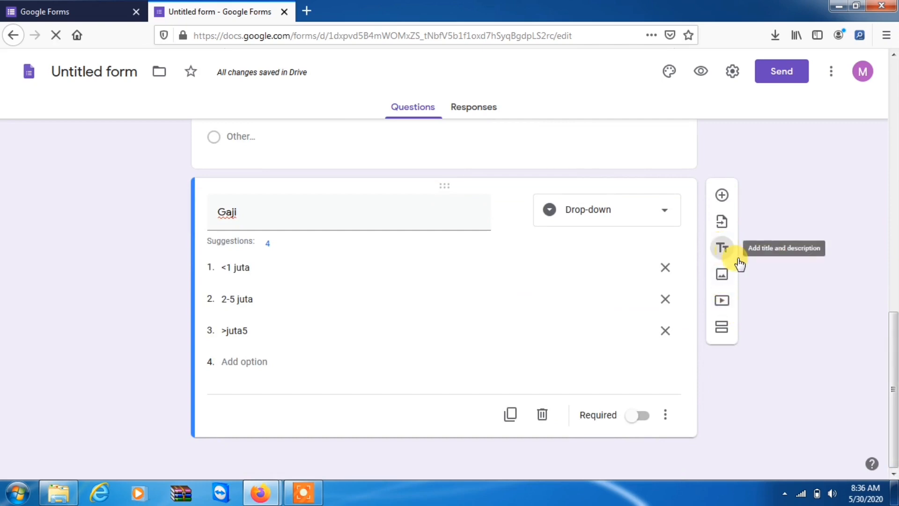
{"action": "left_click", "coordinate": [724, 245]}
{"action": "left_click_drag", "start_coordinate": [885, 373], "coordinate": [880, 413]}
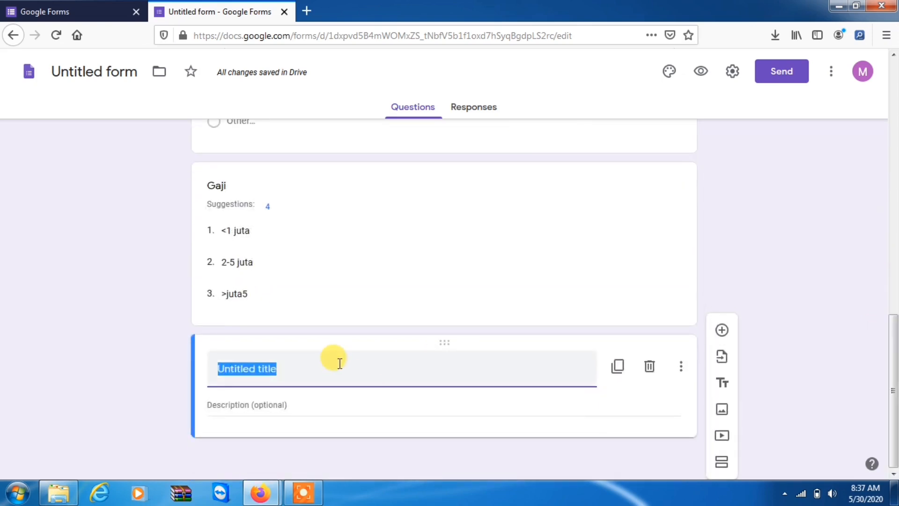
{"action": "type", "text": "keadaan kesehatan"}
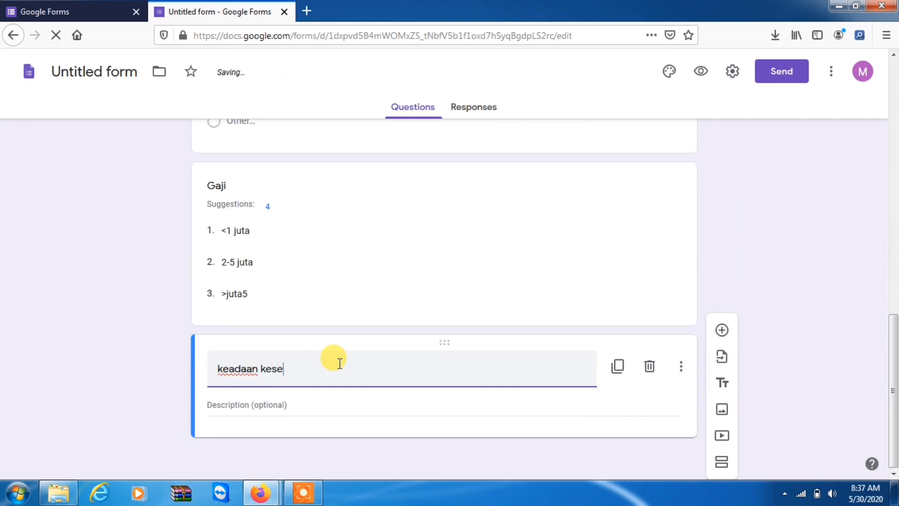
{"action": "left_click", "coordinate": [429, 397]}
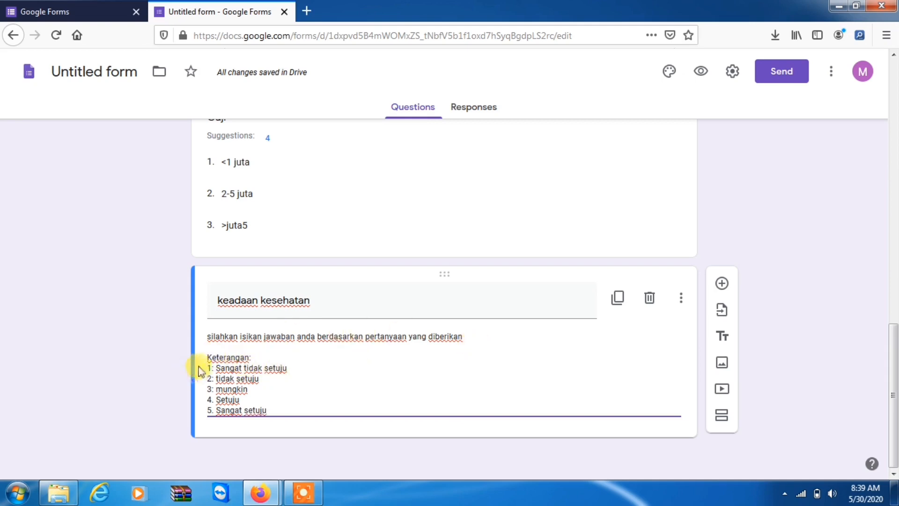
{"action": "left_click", "coordinate": [205, 353]}
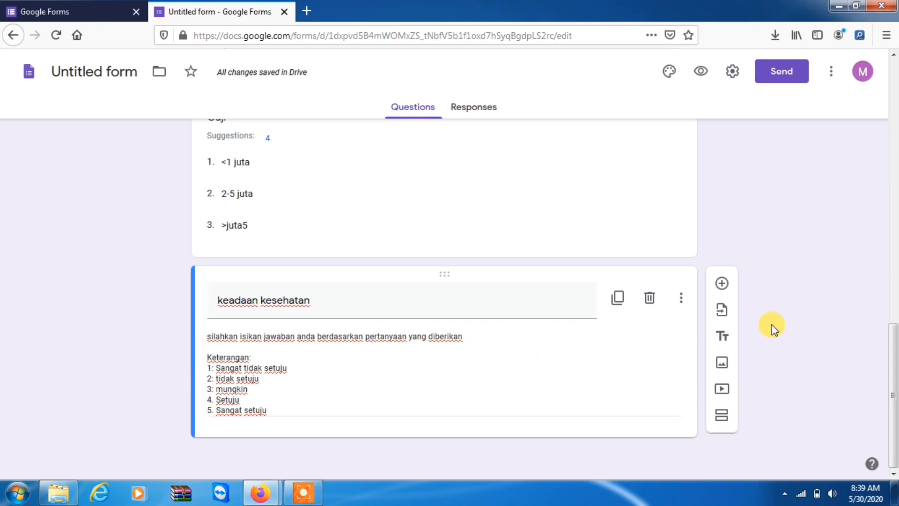
- Add a question titled "saya merasa sehat dan baik-baik saja" under the "keadaan kesehatan" block and set its type to Linear scale
{"action": "left_click", "coordinate": [721, 284]}
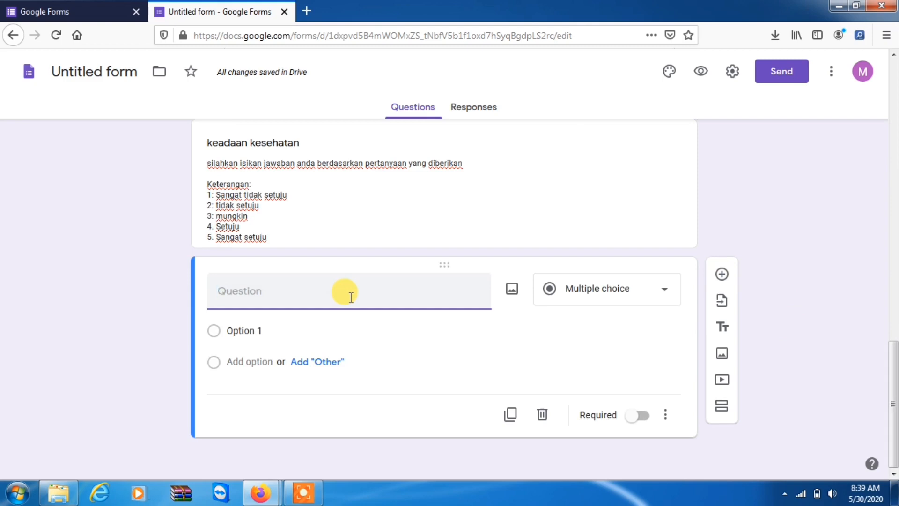
{"action": "type", "text": "saya merasa sehat dan baik-baik saja"}
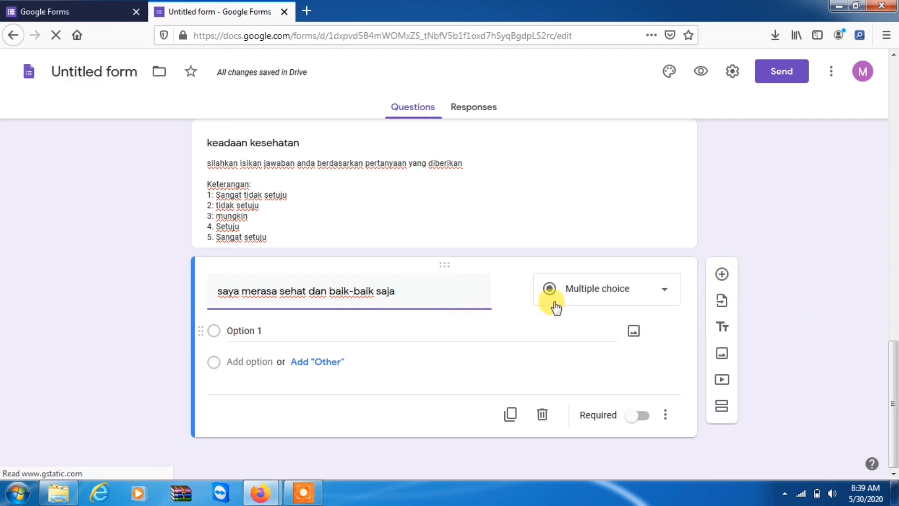
{"action": "left_click", "coordinate": [572, 299]}
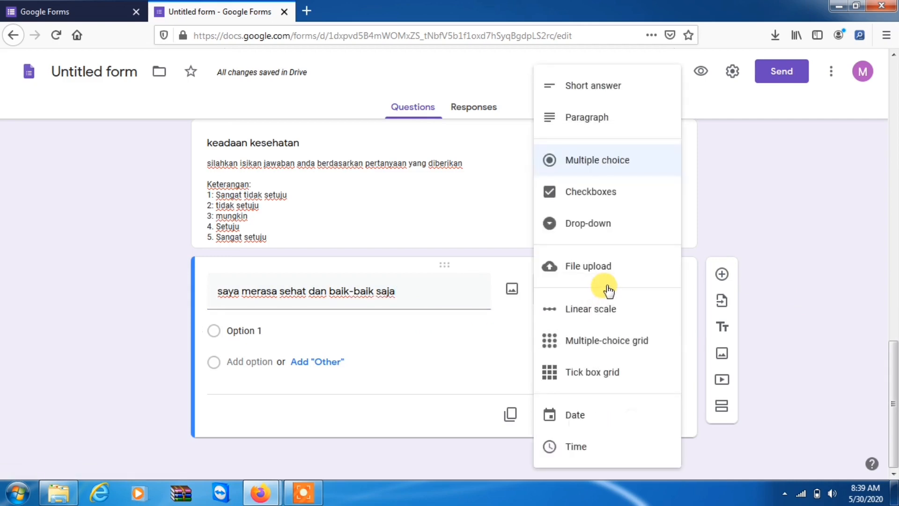
{"action": "left_click", "coordinate": [575, 316]}
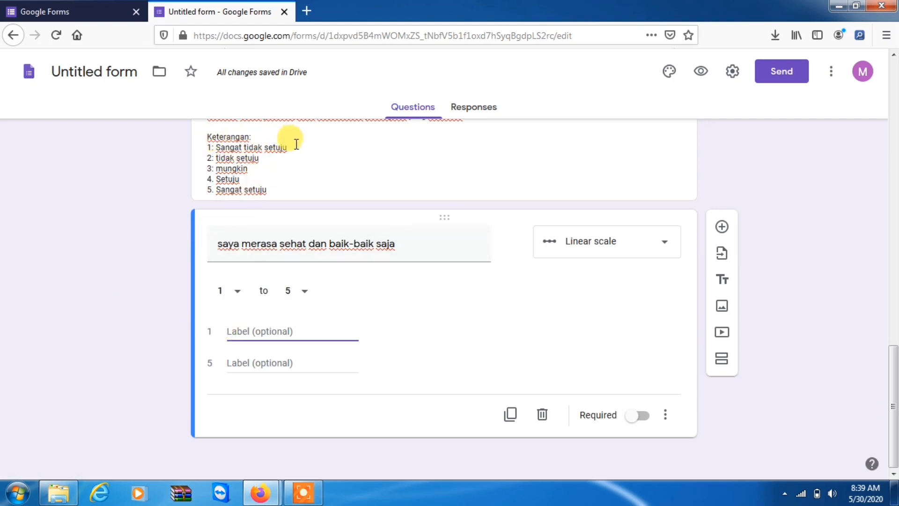
- Label value 1 of the linear scale "Sangat tidak setuju" and value 5 "Sangat setuju"
{"action": "type", "text": "S"}
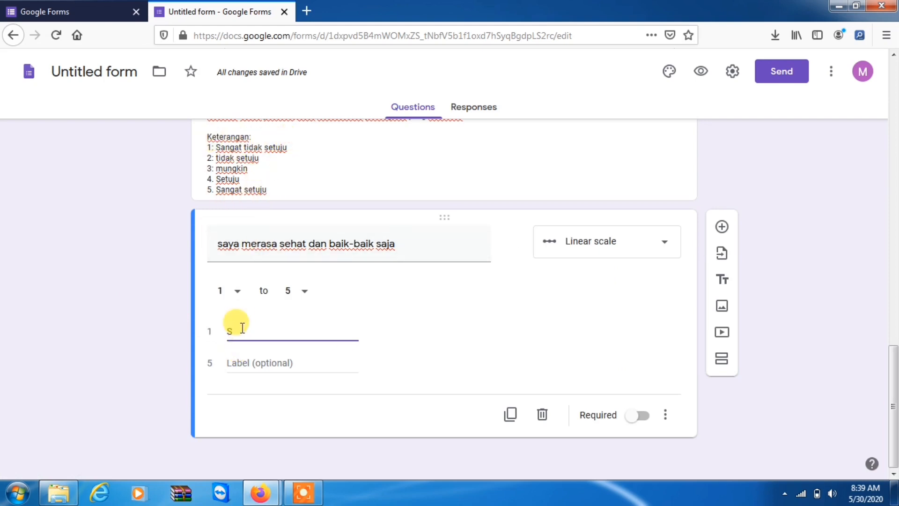
{"action": "type", "text": "angat tidak setuju"}
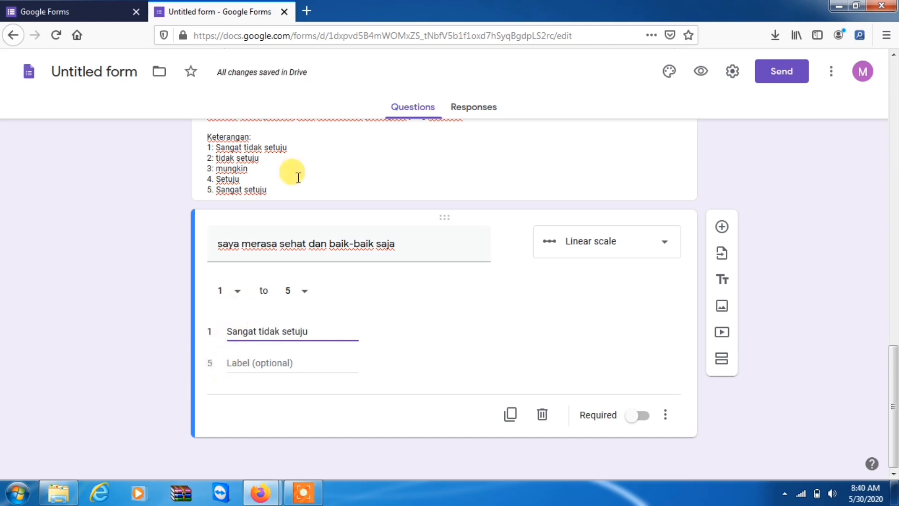
{"action": "left_click", "coordinate": [233, 355]}
{"action": "type", "text": "Sangat setuju"}
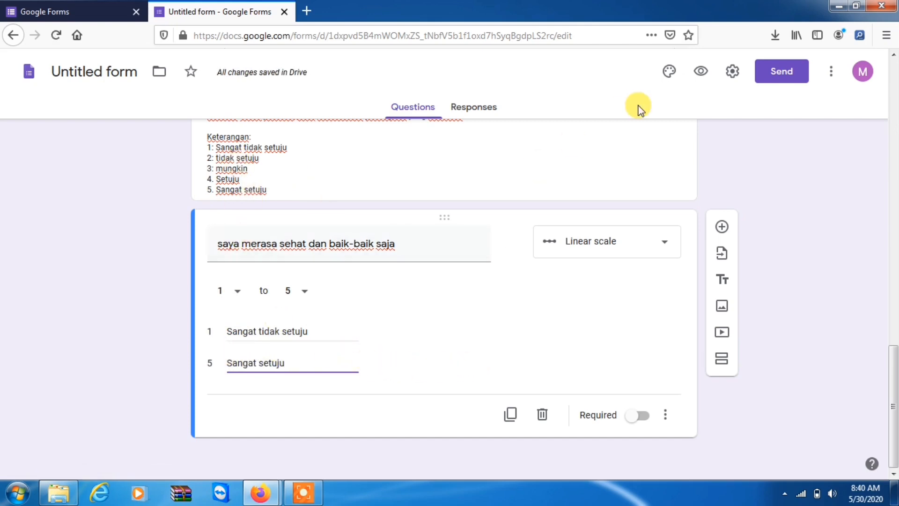
- Preview the form, answer "saya merasa sehat dan baik-baik saja" with 1, and submit the response
{"action": "left_click", "coordinate": [701, 75]}
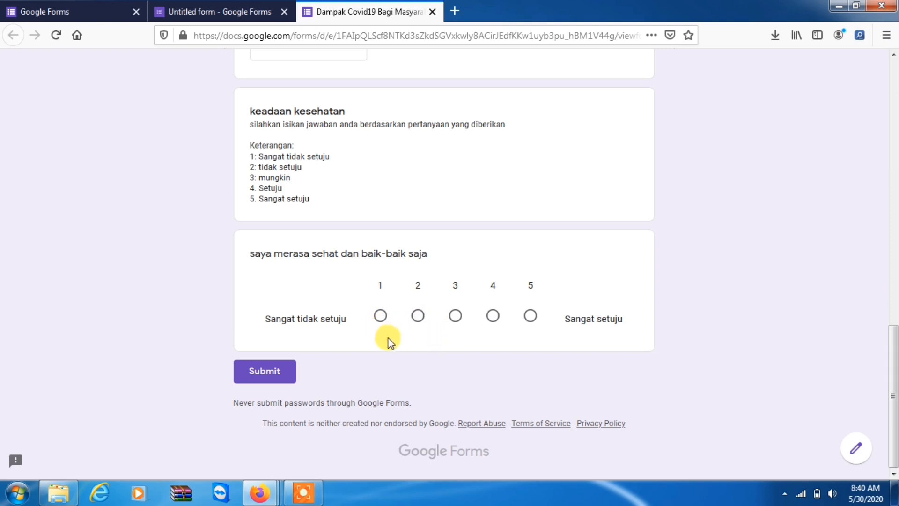
{"action": "left_click", "coordinate": [415, 316]}
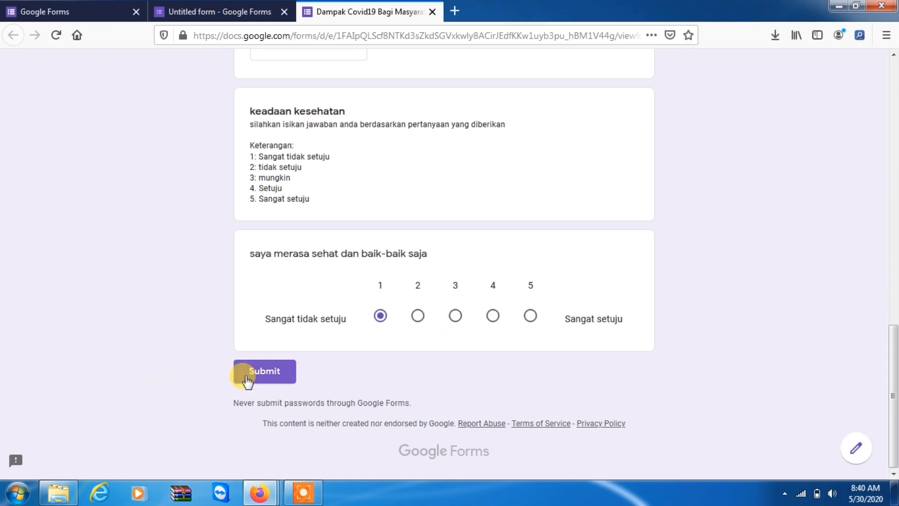
{"action": "left_click", "coordinate": [245, 374]}
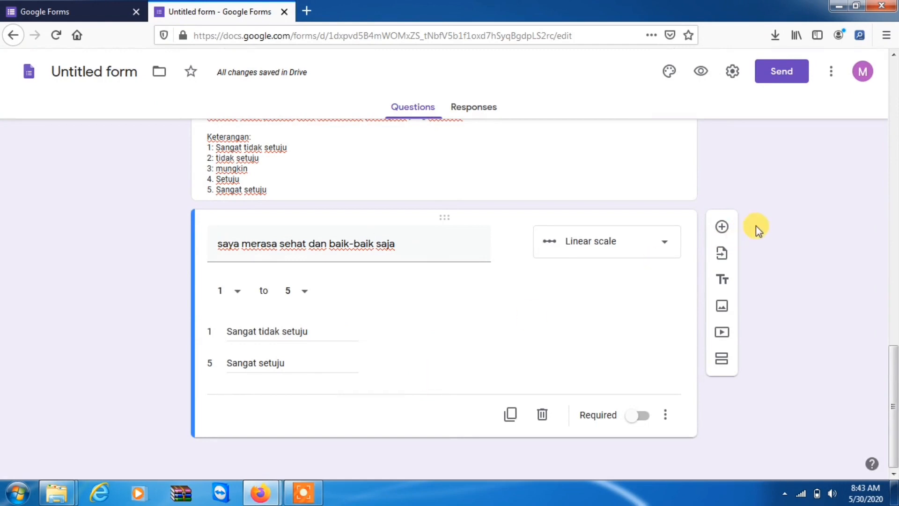
- Add a checkboxes question "Jika anda sakit kemana anda pergi berobat" with options rumah sakit, puskemas, tidak berobat, bidan and Other
{"action": "left_click", "coordinate": [722, 227]}
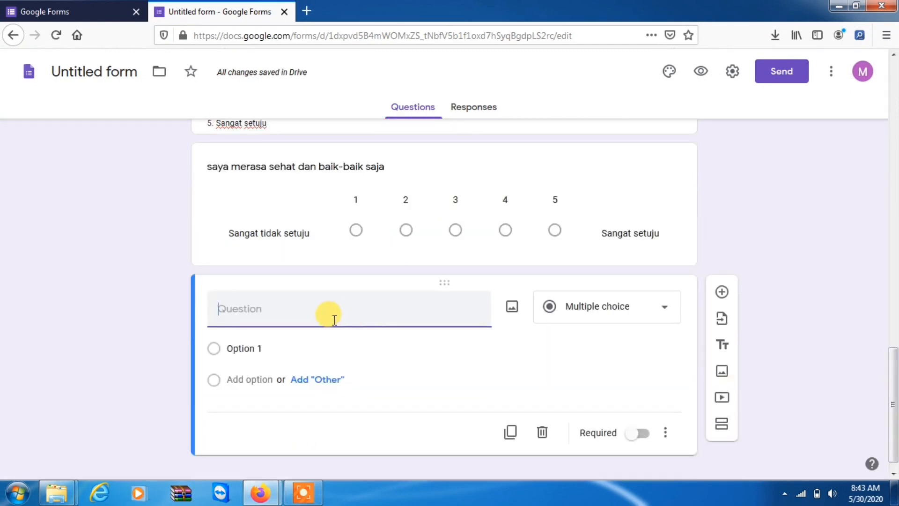
{"action": "type", "text": "Jika anda sakit kemana anda pergi berobat"}
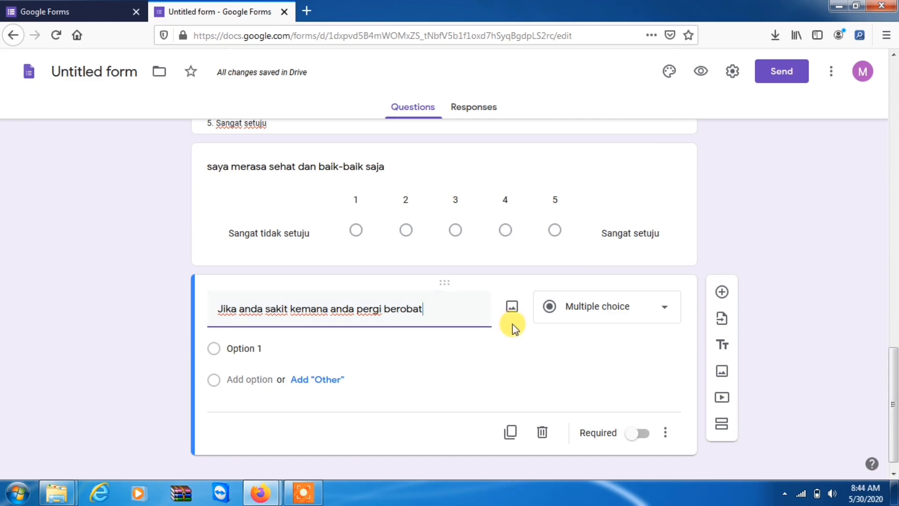
{"action": "left_click", "coordinate": [568, 323]}
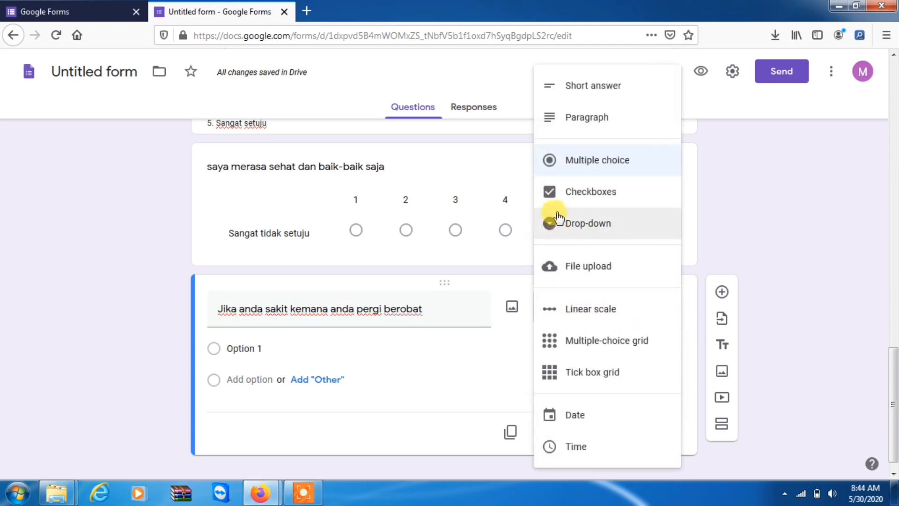
{"action": "left_click", "coordinate": [546, 197]}
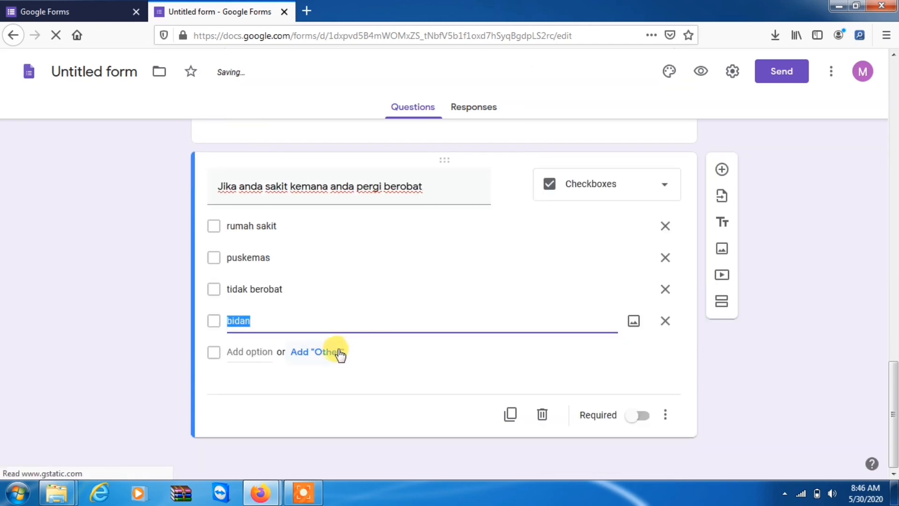
{"action": "left_click", "coordinate": [330, 353]}
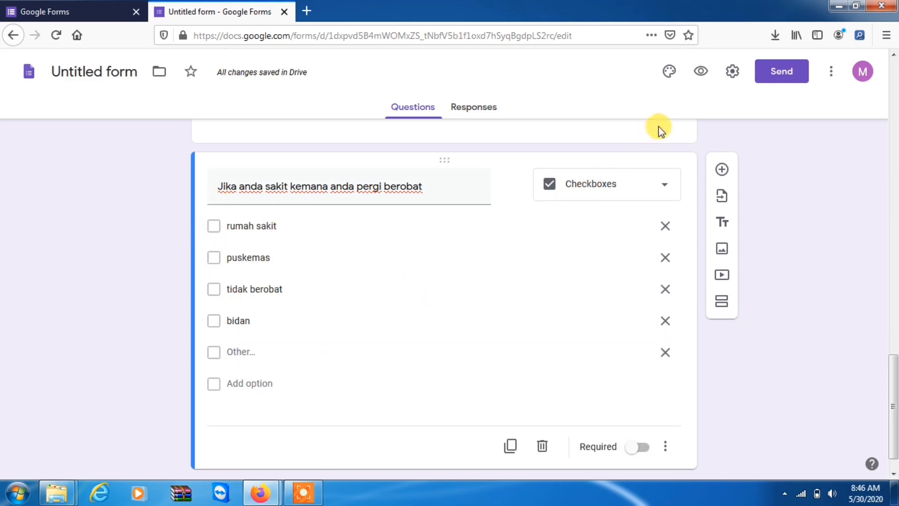
- Preview the form and test ticking and unticking several options of "Jika anda sakit kemana anda pergi berobat", leaving only Other ticked
{"action": "left_click", "coordinate": [708, 81]}
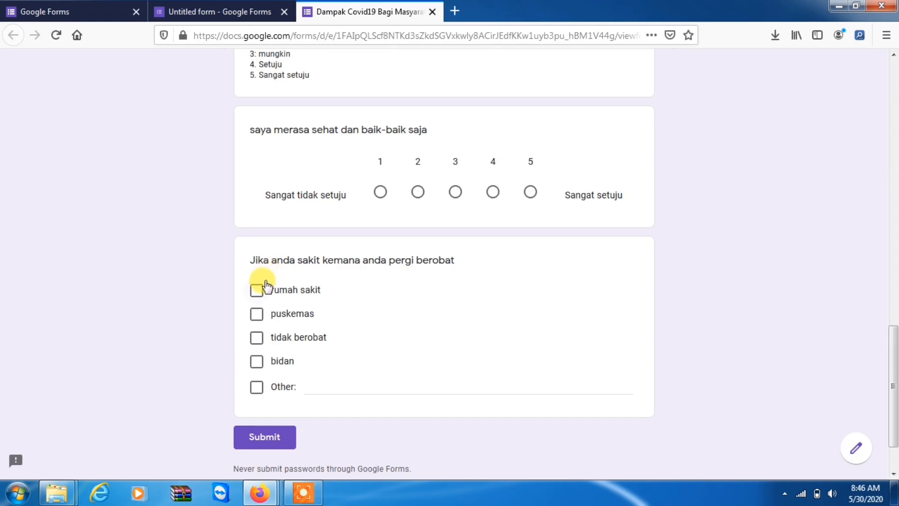
{"action": "left_click", "coordinate": [256, 314]}
{"action": "left_click", "coordinate": [256, 337]}
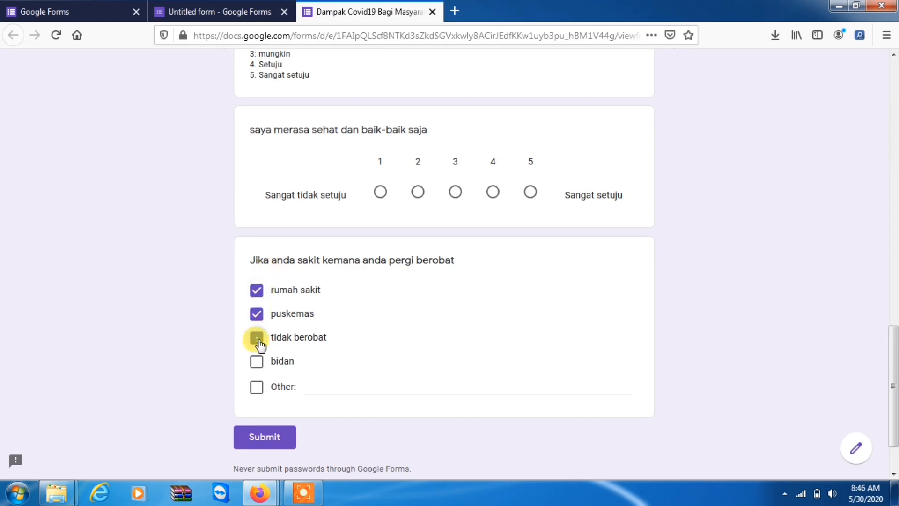
{"action": "left_click", "coordinate": [257, 361]}
{"action": "left_click", "coordinate": [256, 314]}
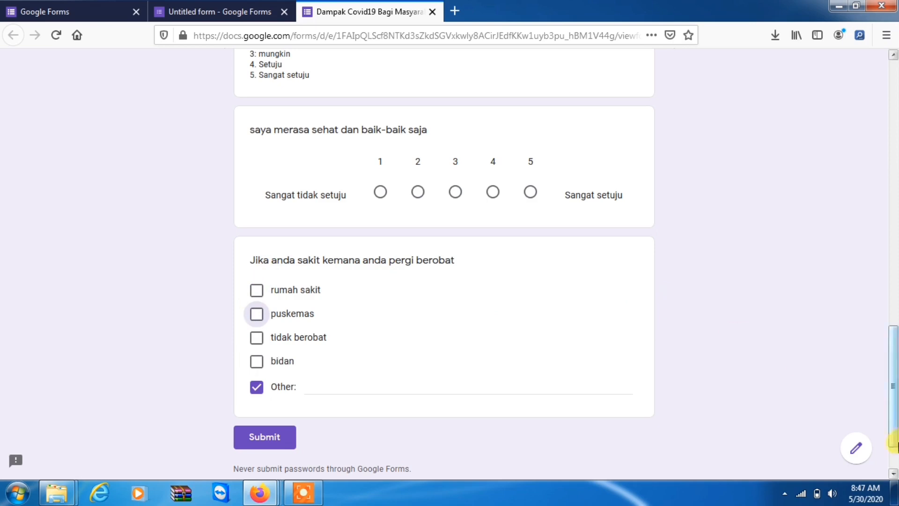
- Test the single-choice "Pekerjaan" question in the preview by selecting Polisi, Petani and finally Pedagang
{"action": "left_click_drag", "start_coordinate": [893, 440], "coordinate": [879, 283]}
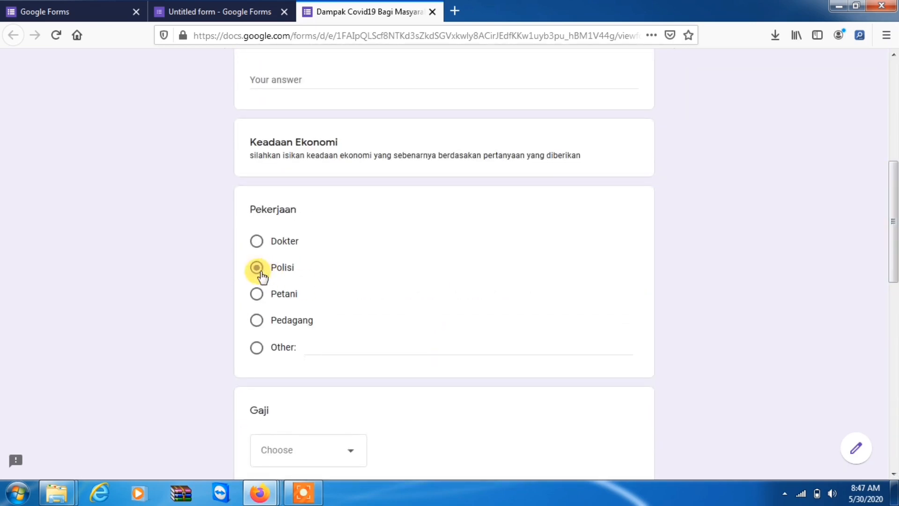
{"action": "left_click", "coordinate": [257, 269]}
{"action": "left_click", "coordinate": [257, 295]}
{"action": "left_click", "coordinate": [256, 320]}
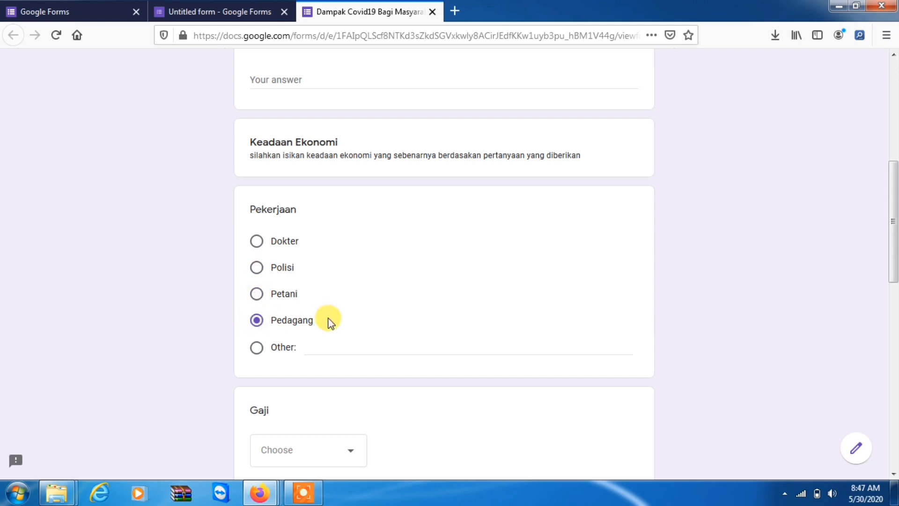
- Choose "2-5 juta" for the "Gaji" question in the preview and close the preview
{"action": "scroll", "coordinate": [894, 290], "scroll_direction": "down", "scroll_amount": 8}
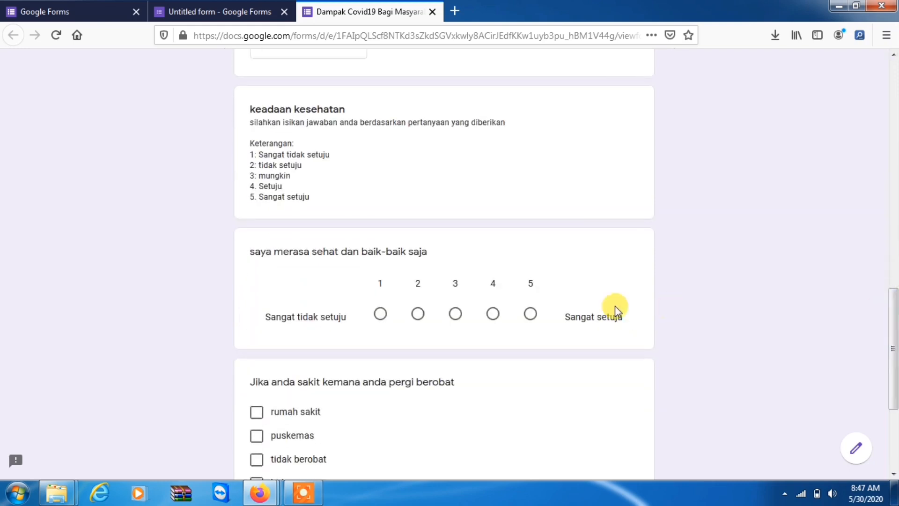
{"action": "scroll", "coordinate": [894, 372], "scroll_direction": "up", "scroll_amount": 2}
{"action": "scroll", "coordinate": [890, 372], "scroll_direction": "up", "scroll_amount": 1}
{"action": "left_click", "coordinate": [341, 156]}
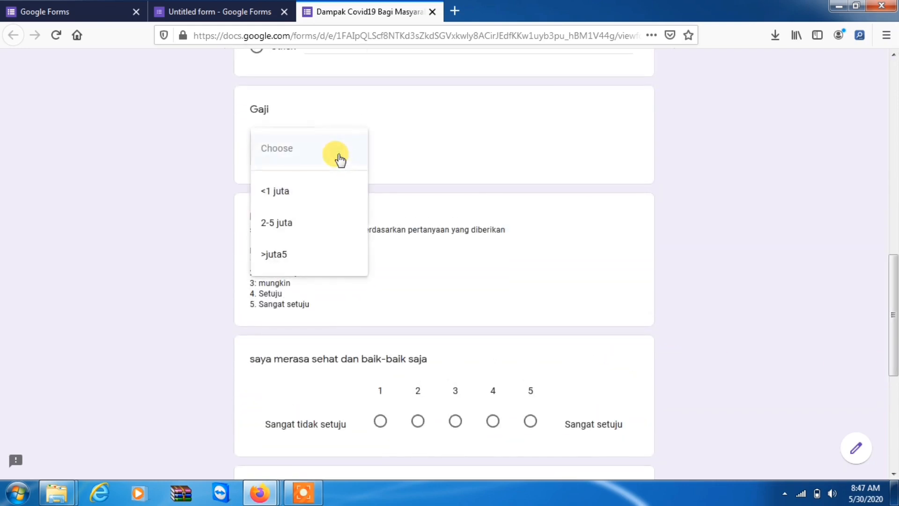
{"action": "left_click", "coordinate": [281, 224]}
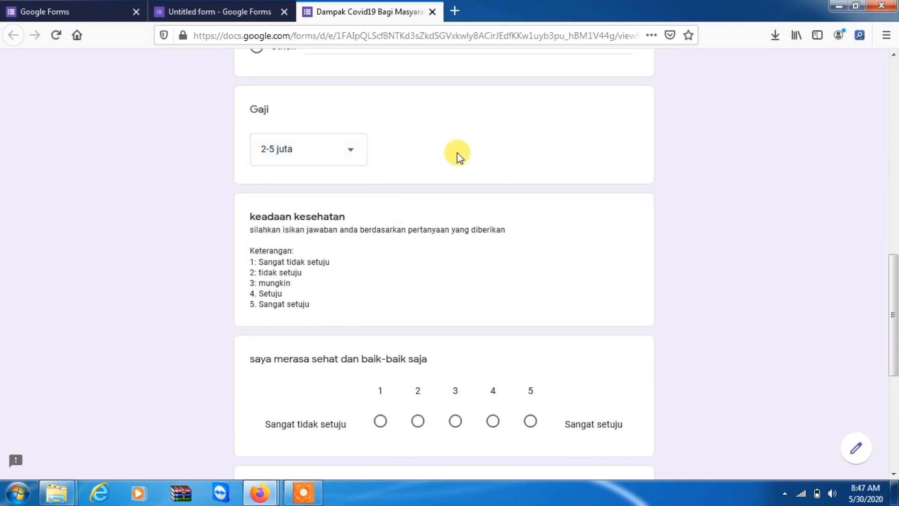
{"action": "key", "text": "ctrl+w"}
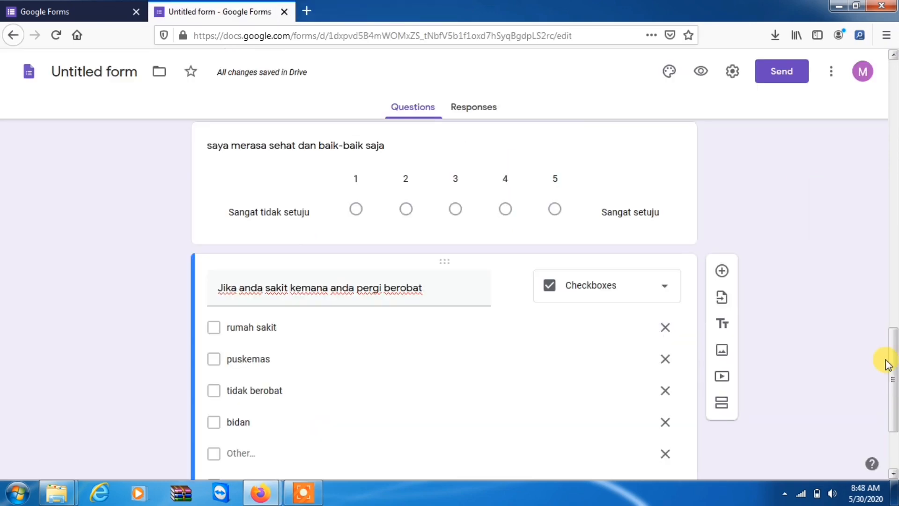
- Add a new section below the "Jika anda sakit kemana anda pergi berobat" question
{"action": "left_click_drag", "start_coordinate": [888, 363], "coordinate": [827, 319]}
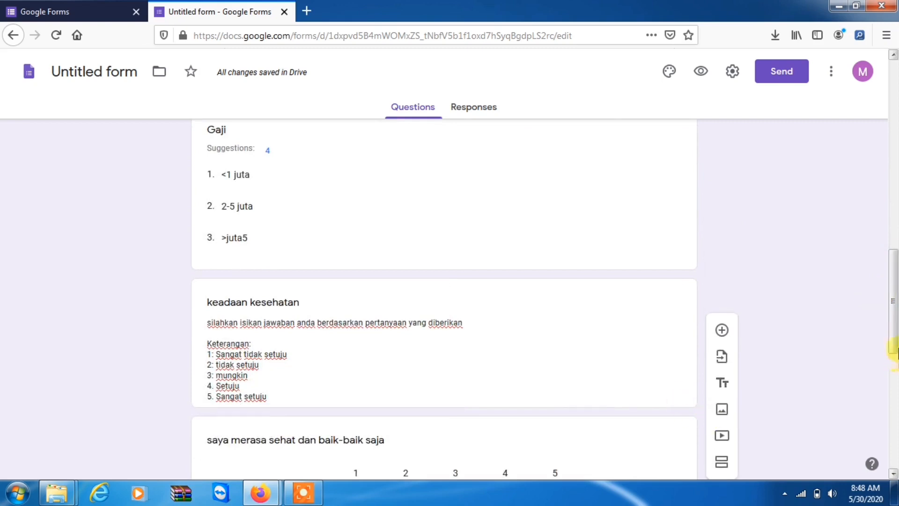
{"action": "left_click_drag", "start_coordinate": [893, 301], "coordinate": [888, 426]}
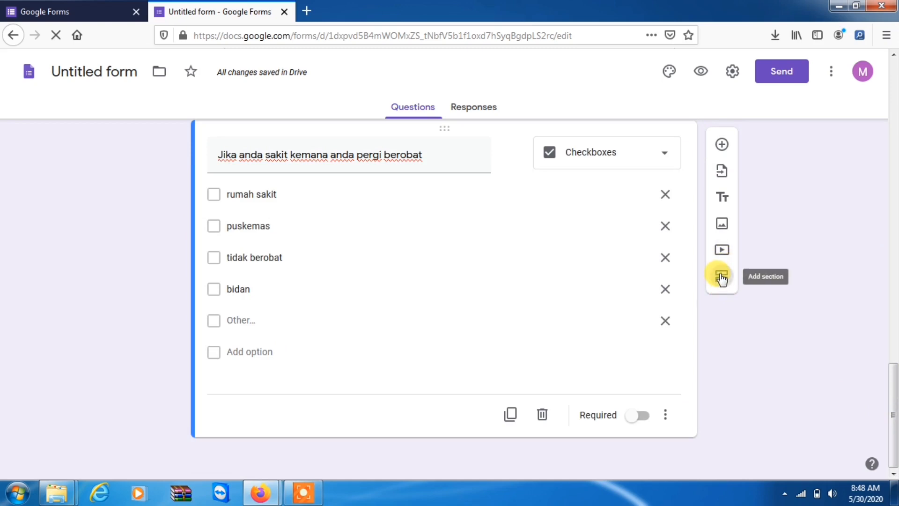
{"action": "left_click", "coordinate": [722, 279]}
{"action": "left_click_drag", "start_coordinate": [893, 368], "coordinate": [883, 322]}
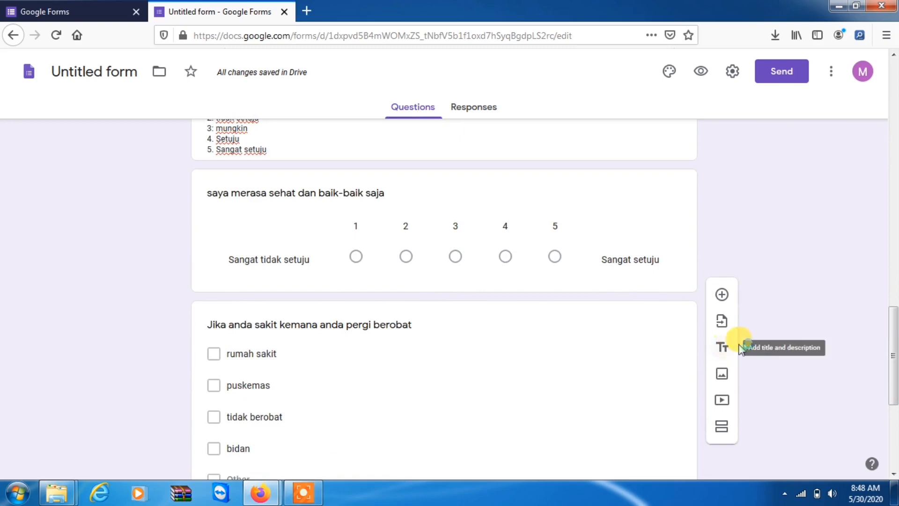
{"action": "left_click_drag", "start_coordinate": [893, 348], "coordinate": [894, 408]}
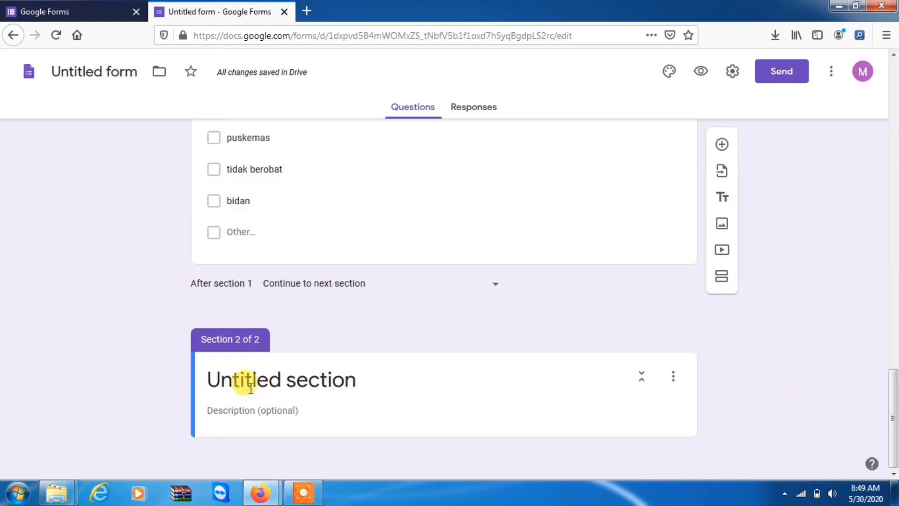
- Title the new section "Dampak ekonomi" and describe it as "silahkan isikan jawaban anda berdasarkan pertanyaan yang diberikan"
{"action": "left_click_drag", "start_coordinate": [383, 380], "coordinate": [214, 377]}
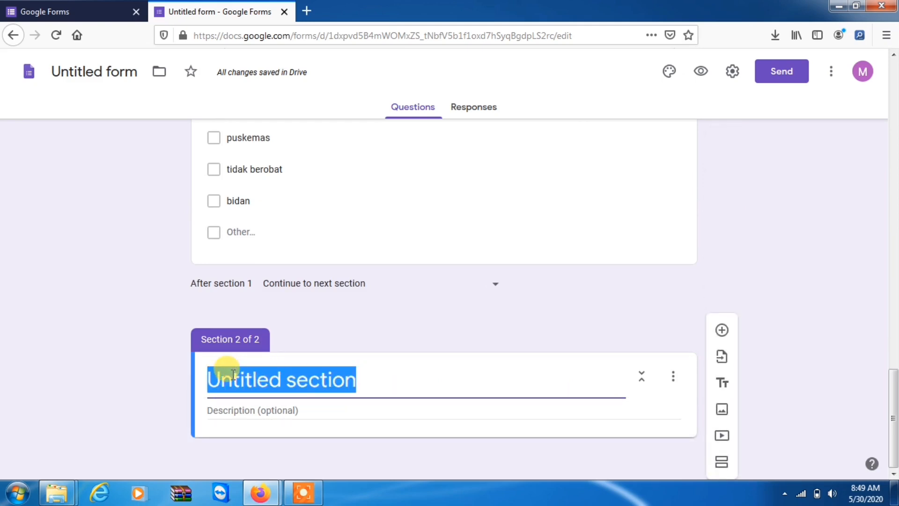
{"action": "left_click_drag", "start_coordinate": [895, 408], "coordinate": [891, 435]}
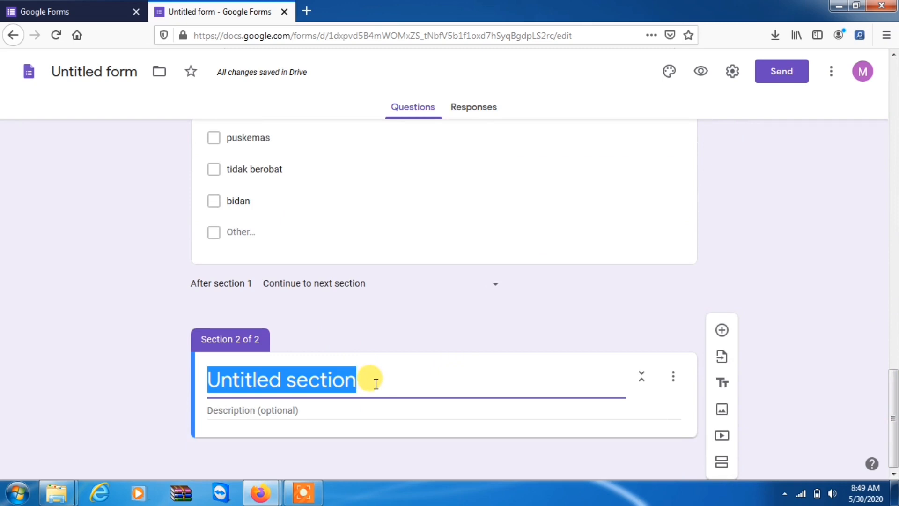
{"action": "type", "text": "Dampak ekonomi"}
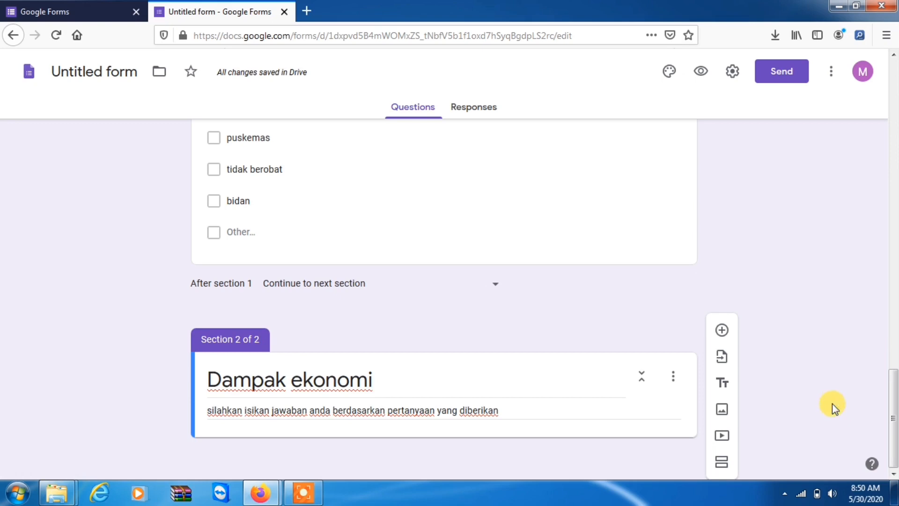
- Add a multiple-choice grid "Pengaruh Covid19 terhadap :" with rows Pekerjaan, Penghasilan, Jam kerja, Konsumsi and columns "terpengaruh" and "Tidak terpengaruh" under "Dampak ekonomi"
{"action": "left_click", "coordinate": [724, 332]}
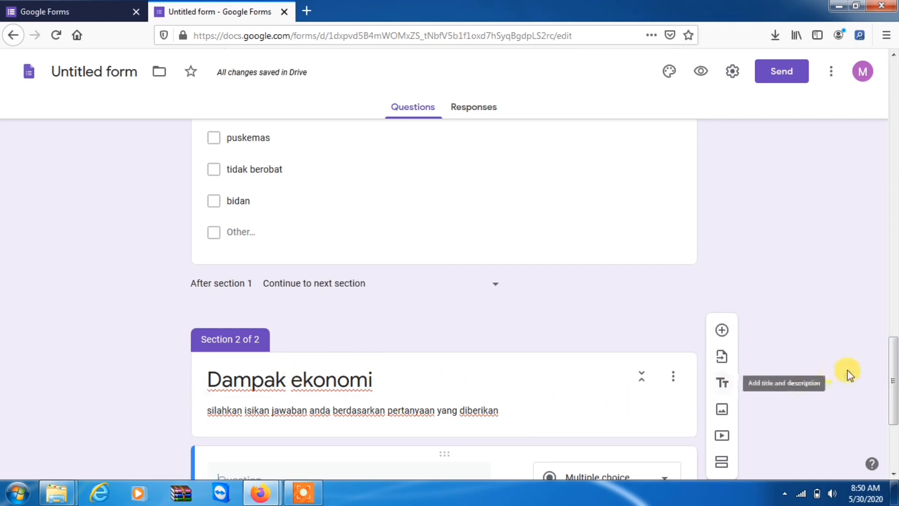
{"action": "left_click_drag", "start_coordinate": [892, 365], "coordinate": [896, 409]}
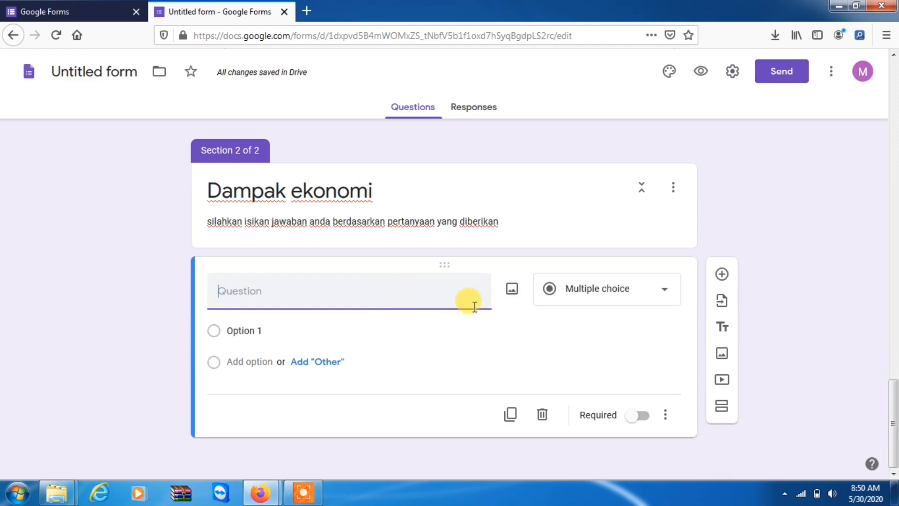
{"action": "left_click", "coordinate": [580, 309]}
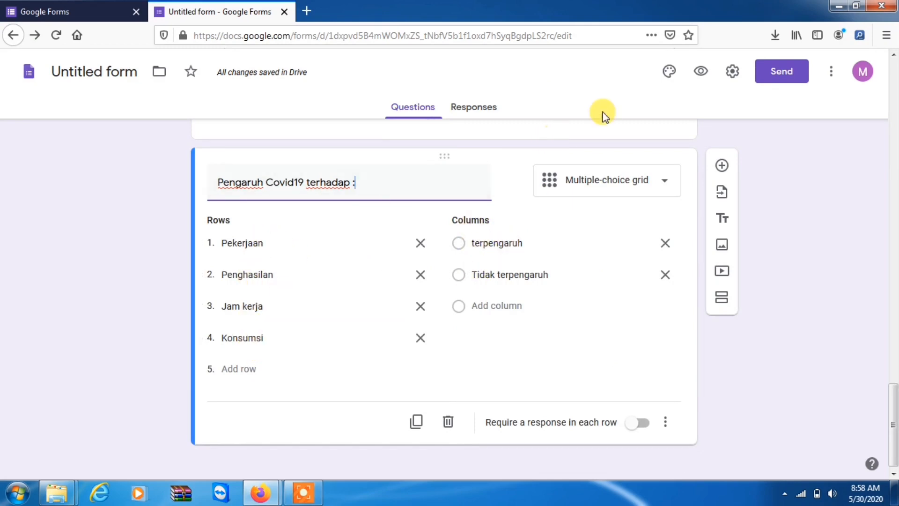
- Preview the form and advance from the first section to the "Dampak ekonomi" section
{"action": "left_click", "coordinate": [701, 73]}
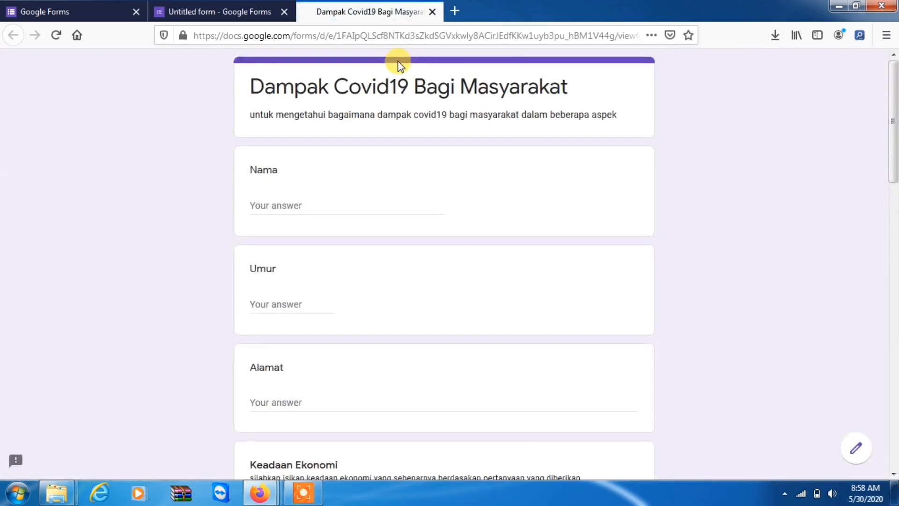
{"action": "left_click_drag", "start_coordinate": [895, 164], "coordinate": [891, 412]}
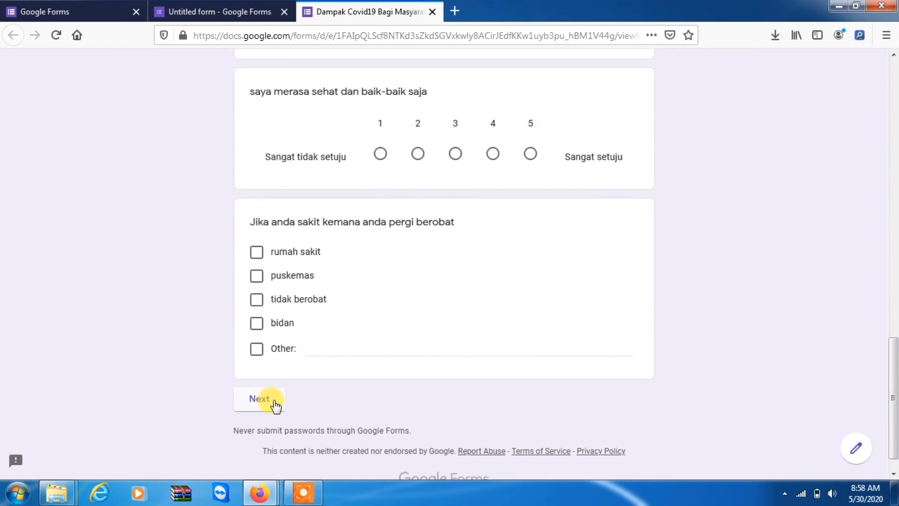
{"action": "left_click", "coordinate": [260, 400]}
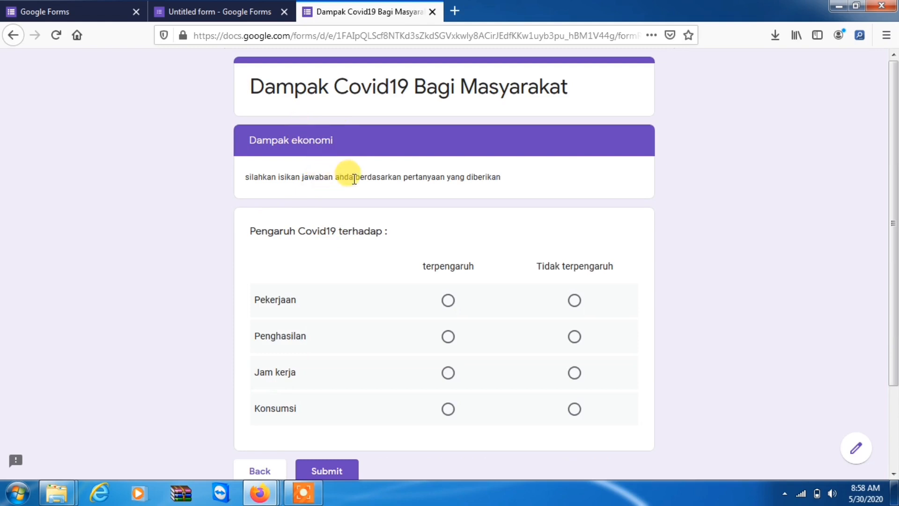
- Test the grid in the preview by answering "Tidak terpengaruh" for Pekerjaan and Penghasilan, and compare it with the question in the editor
{"action": "left_click_drag", "start_coordinate": [894, 175], "coordinate": [893, 238]}
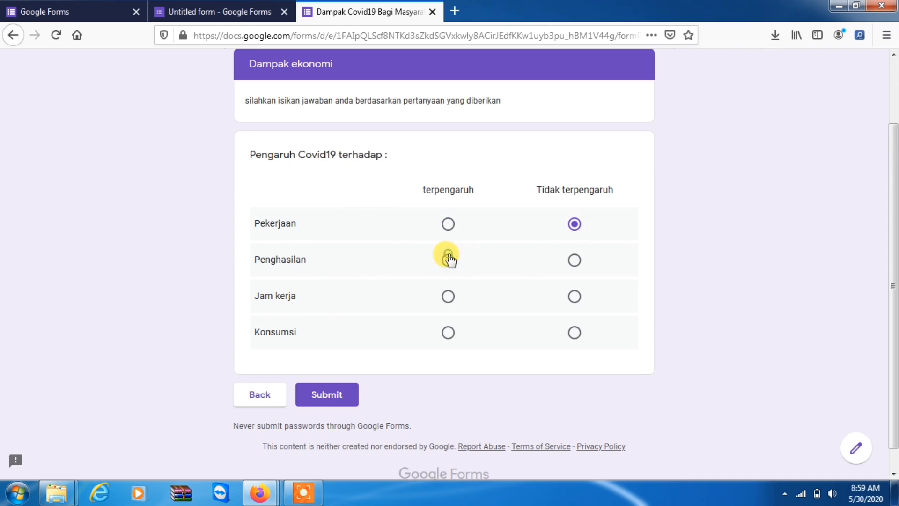
{"action": "left_click", "coordinate": [448, 260]}
{"action": "left_click", "coordinate": [575, 260]}
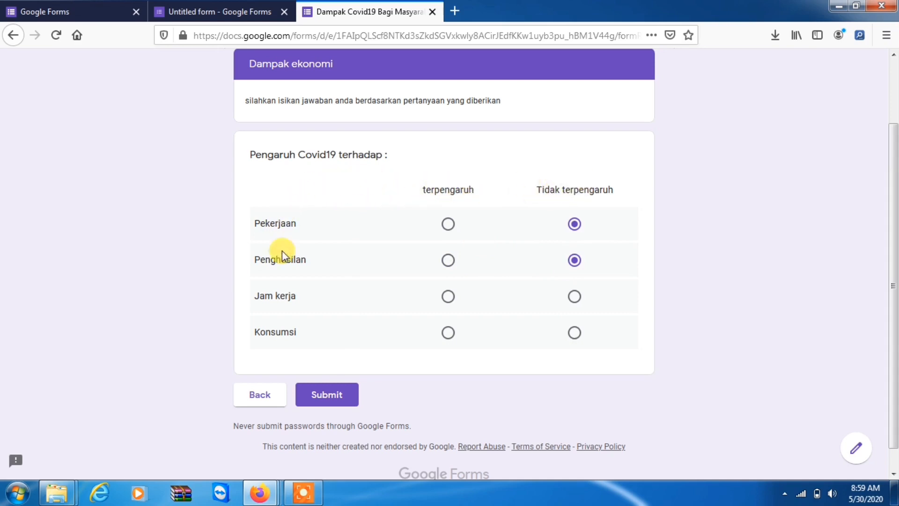
{"action": "left_click", "coordinate": [268, 18]}
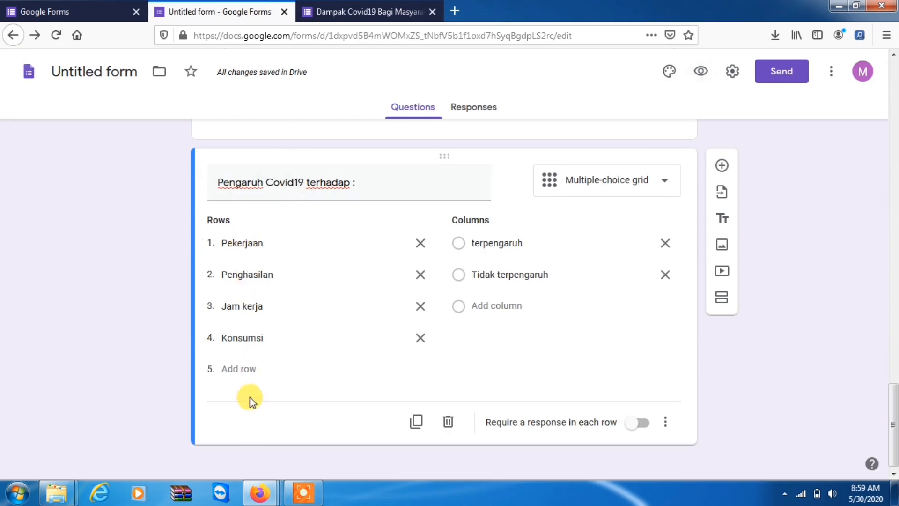
{"action": "left_click", "coordinate": [341, 12]}
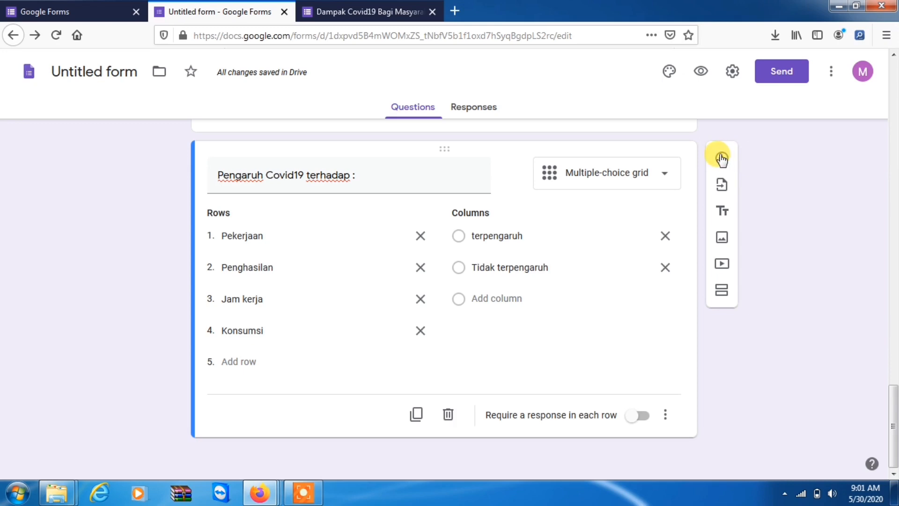
- Add a question titled "Ilustrasi yang mengambarkan keadaan ekonomi anda" below the grid and set its type to Multiple choice
{"action": "left_click", "coordinate": [720, 159]}
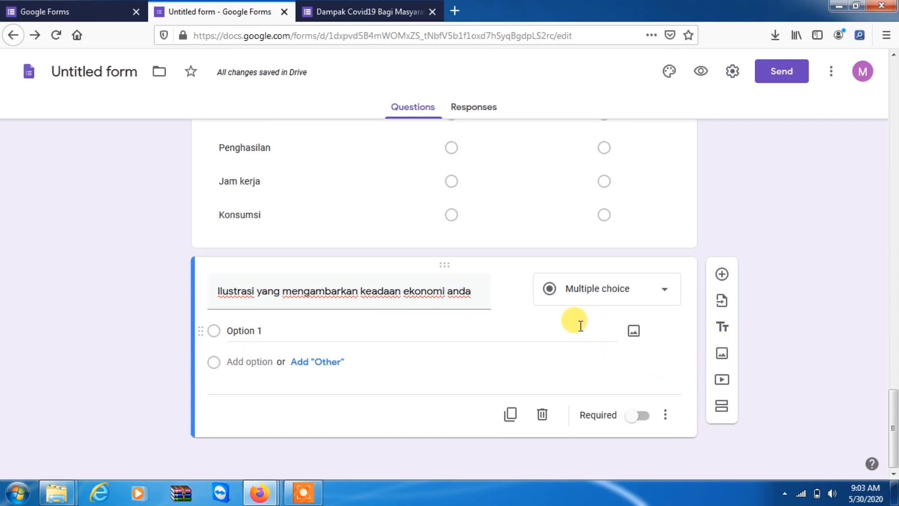
{"action": "left_click", "coordinate": [606, 300]}
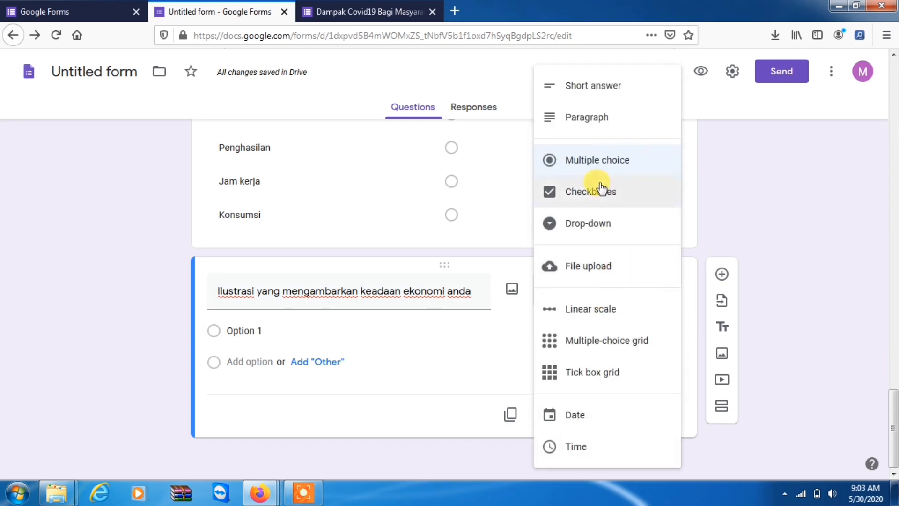
{"action": "left_click", "coordinate": [574, 199]}
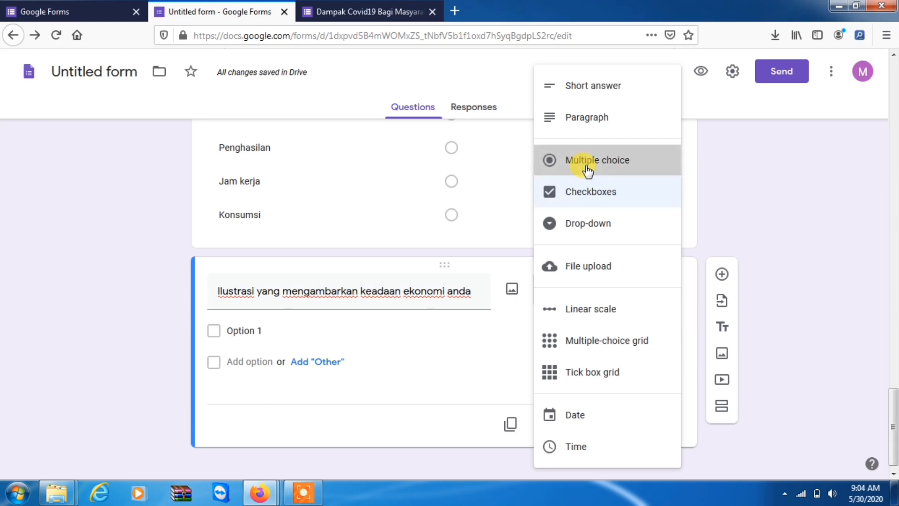
{"action": "left_click", "coordinate": [586, 168]}
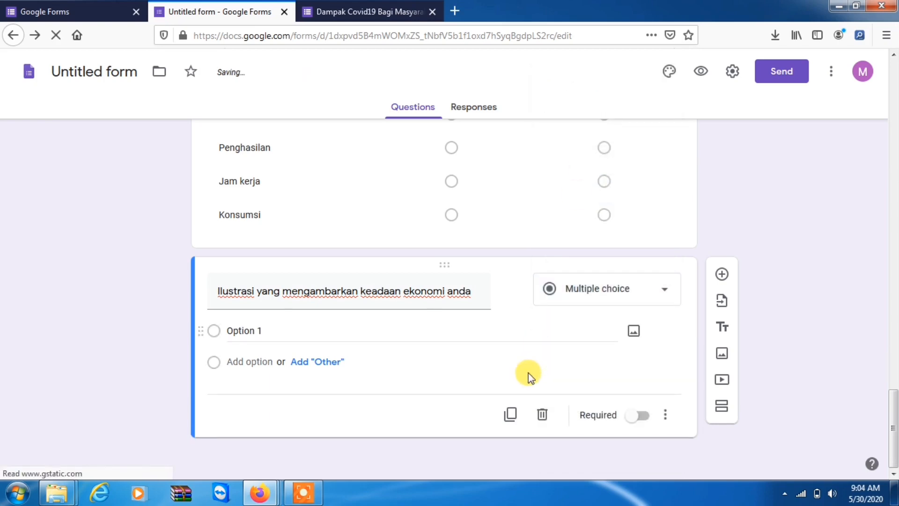
- Add images to the answer options: a coronavirus picture for Option 1, an Indonesia map for Option 2 and a Laurasia–Gondwana map for Option 3
{"action": "left_click", "coordinate": [636, 331]}
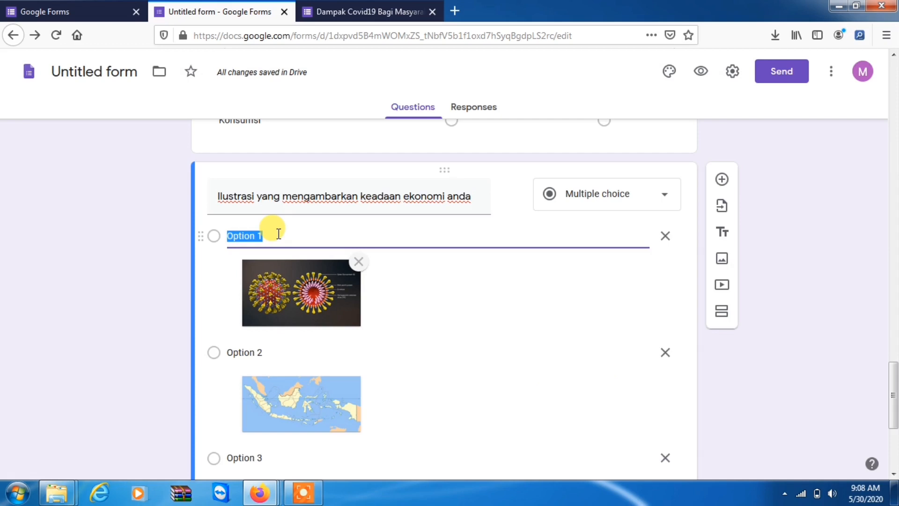
- Try the label "ekonomi sedang" on the first image option and clear it again
{"action": "type", "text": "ekonomi sedang"}
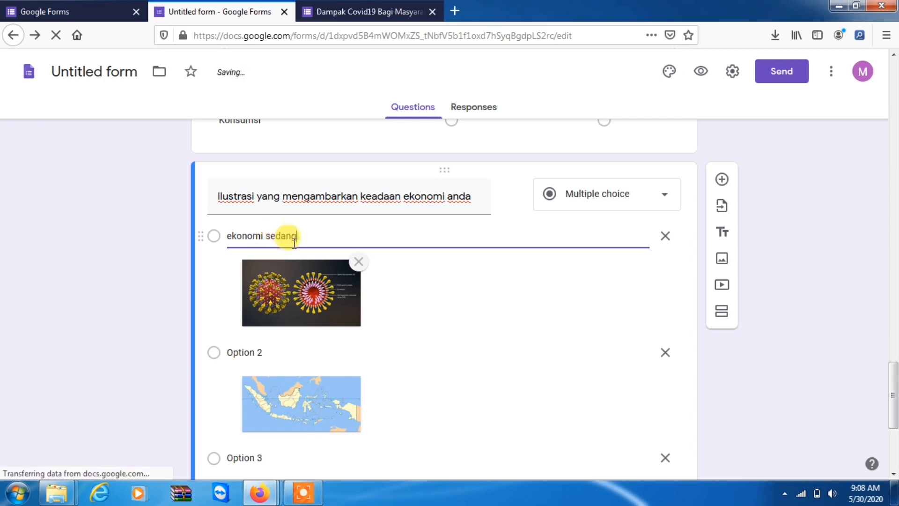
{"action": "left_click_drag", "start_coordinate": [307, 241], "coordinate": [216, 237]}
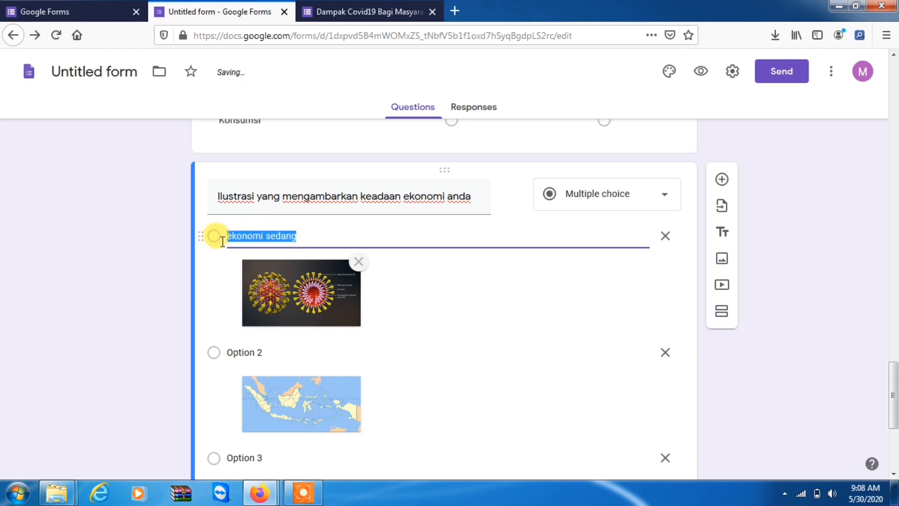
{"action": "key", "text": "BackSpace"}
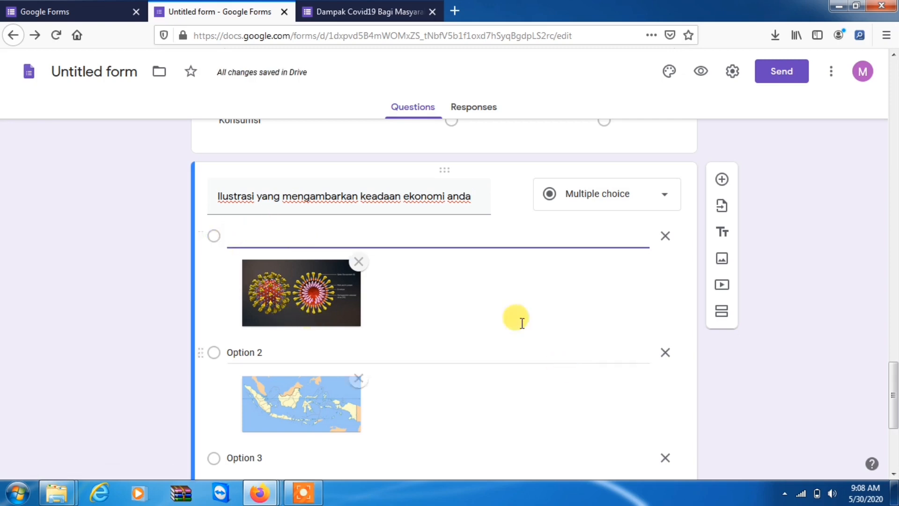
{"action": "left_click", "coordinate": [516, 320]}
{"action": "left_click", "coordinate": [517, 321]}
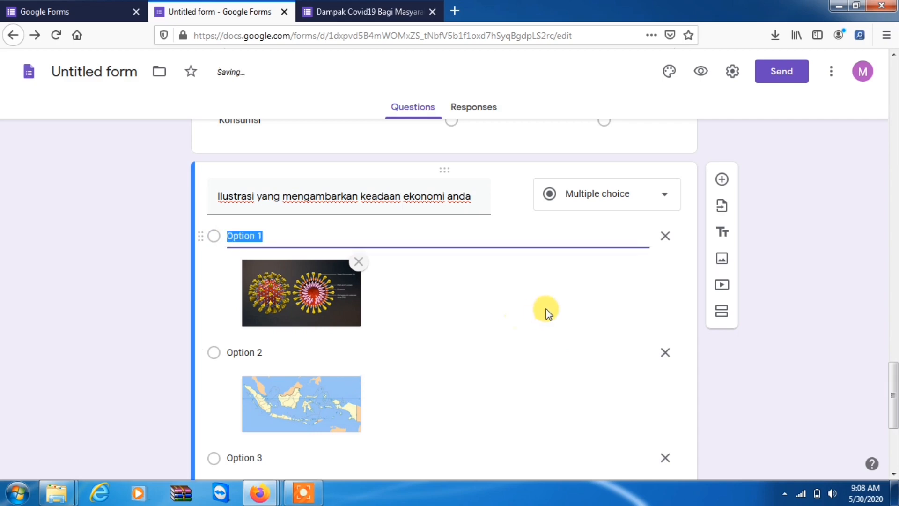
- Open a fresh preview of the form, discard the old preview, and advance to the illustration question in the "Dampak ekonomi" section
{"action": "left_click", "coordinate": [703, 75]}
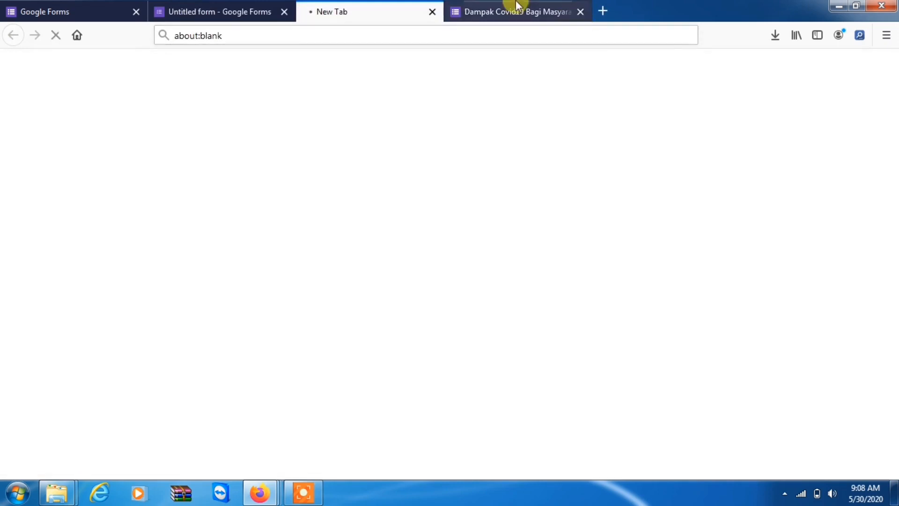
{"action": "left_click", "coordinate": [540, 11]}
{"action": "left_click", "coordinate": [580, 11]}
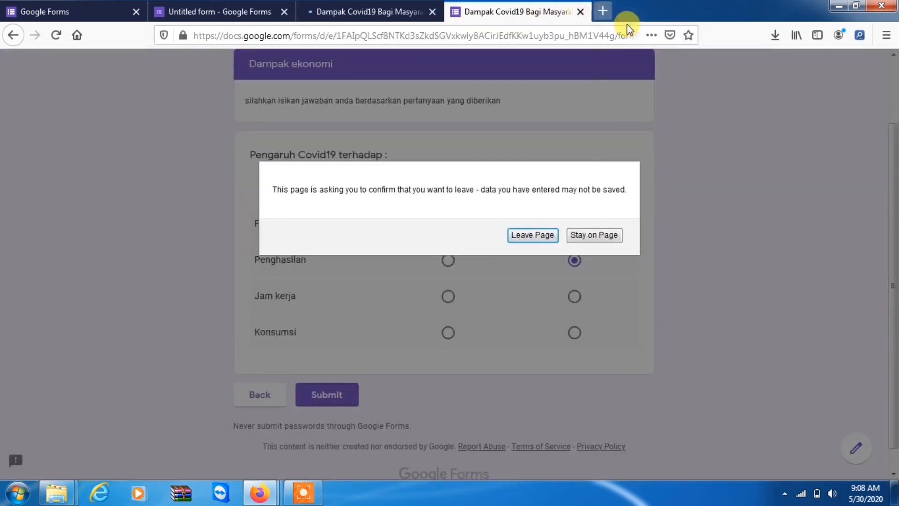
{"action": "key", "text": "Return"}
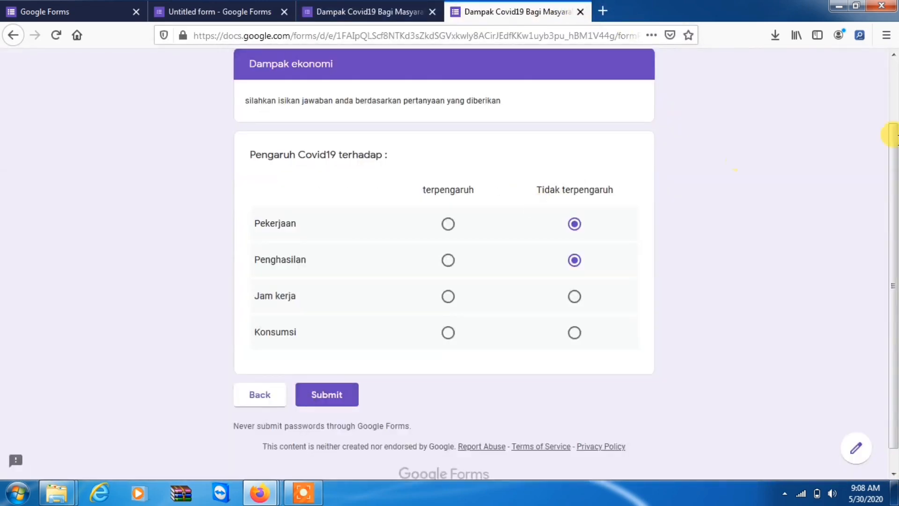
{"action": "left_click_drag", "start_coordinate": [893, 88], "coordinate": [889, 357]}
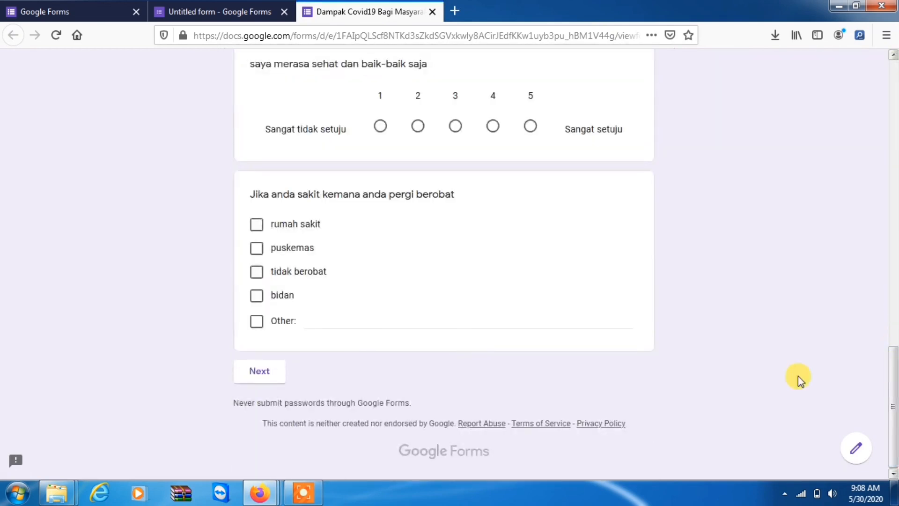
{"action": "left_click", "coordinate": [275, 374]}
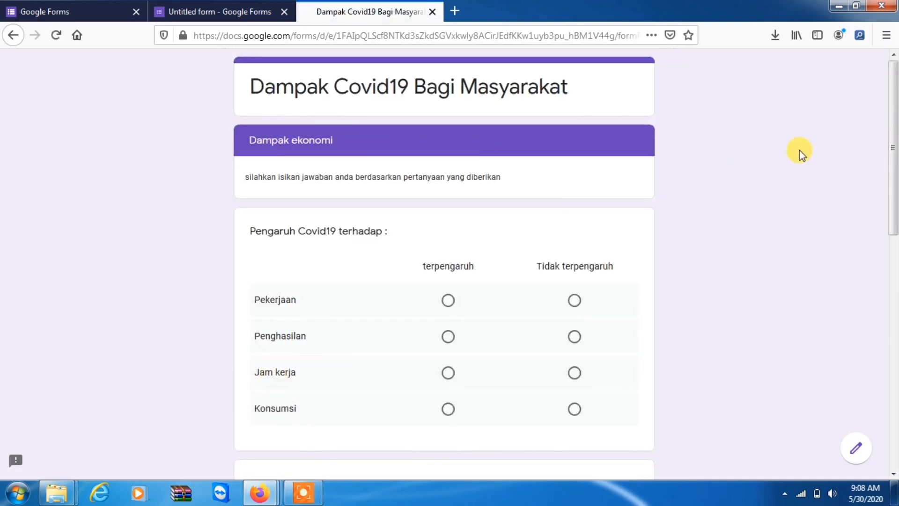
{"action": "left_click_drag", "start_coordinate": [893, 159], "coordinate": [893, 335]}
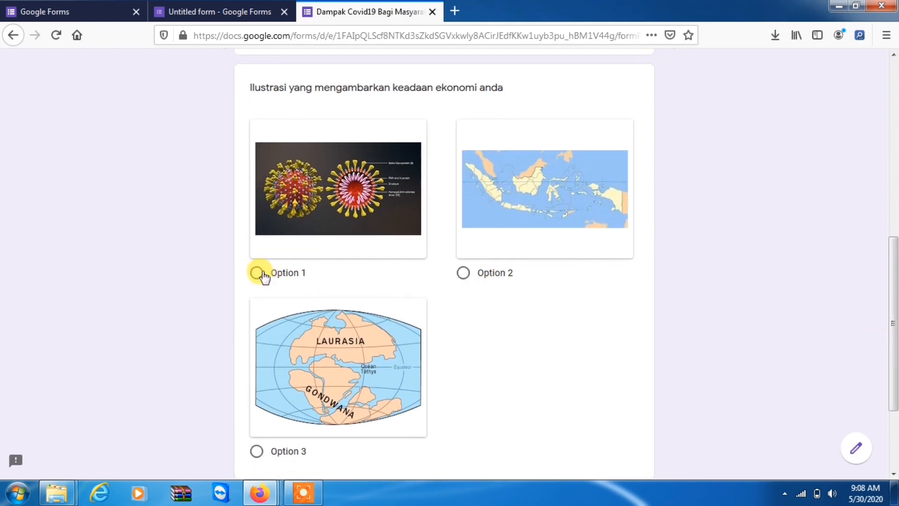
- Test the illustration question by choosing Option 1, Option 2 and Option 3 in turn, and close the preview
{"action": "left_click", "coordinate": [262, 274]}
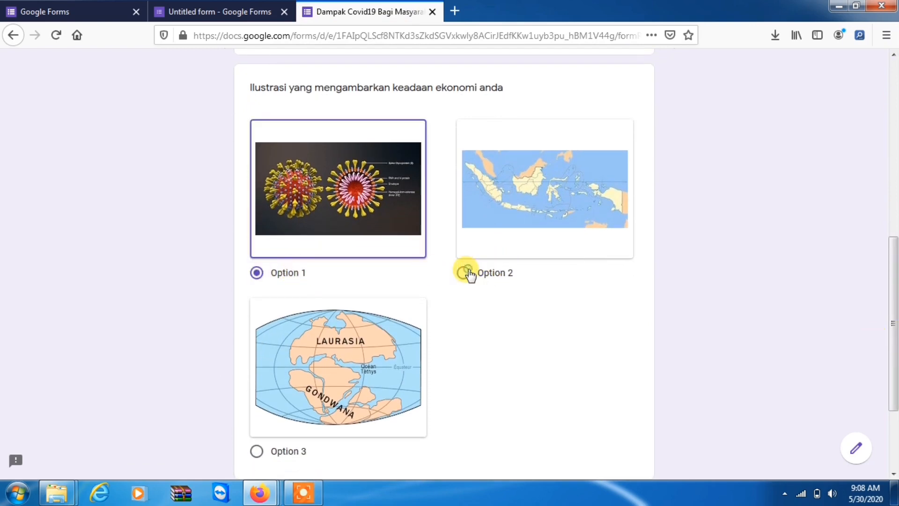
{"action": "left_click", "coordinate": [466, 274]}
{"action": "left_click", "coordinate": [256, 452]}
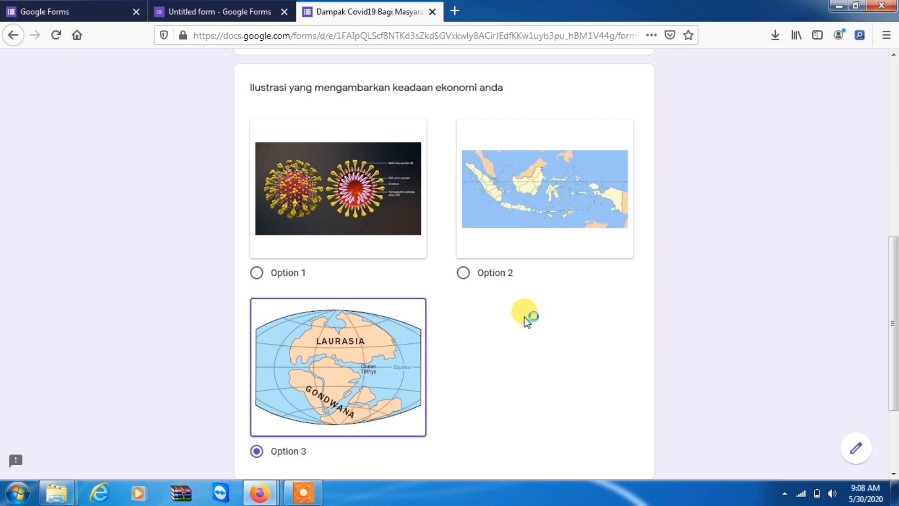
{"action": "left_click", "coordinate": [432, 12]}
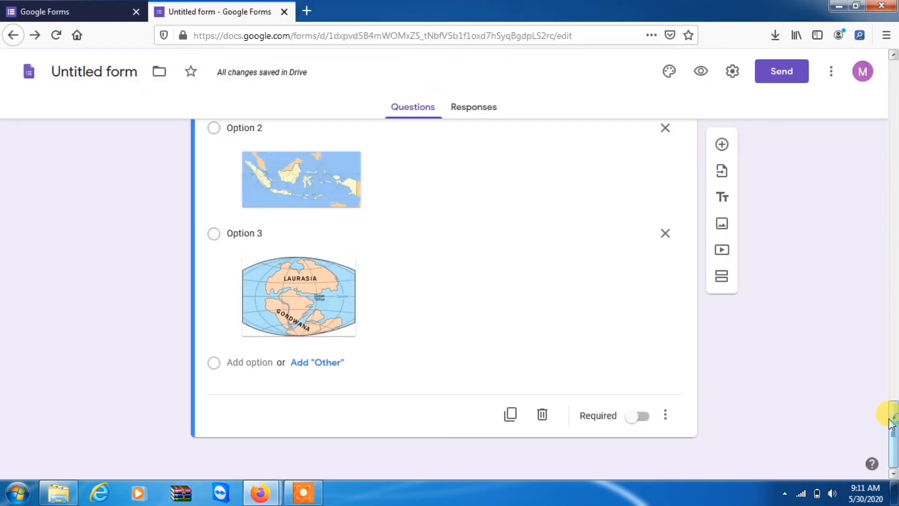
- Add a third section after the illustration question and title it "Dampak Kesehatan"
{"action": "left_click", "coordinate": [894, 358]}
{"action": "left_click_drag", "start_coordinate": [894, 358], "coordinate": [894, 442]}
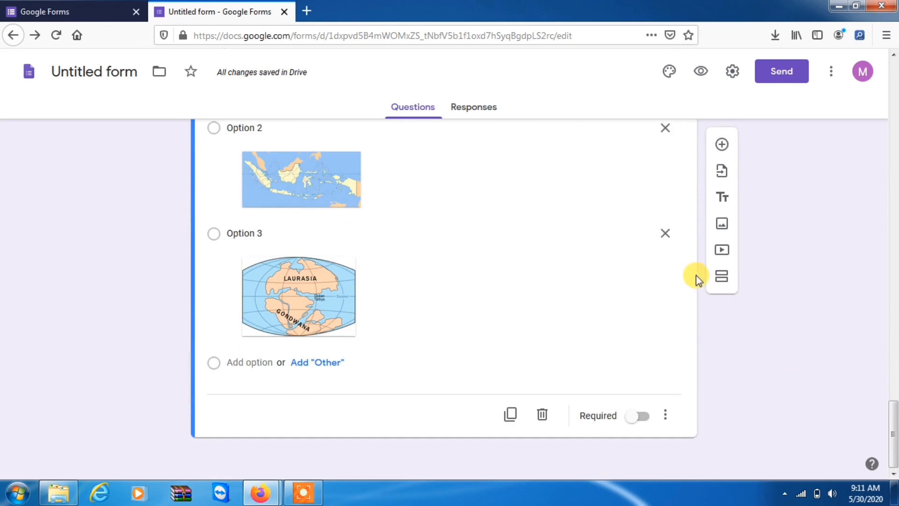
{"action": "left_click", "coordinate": [721, 277]}
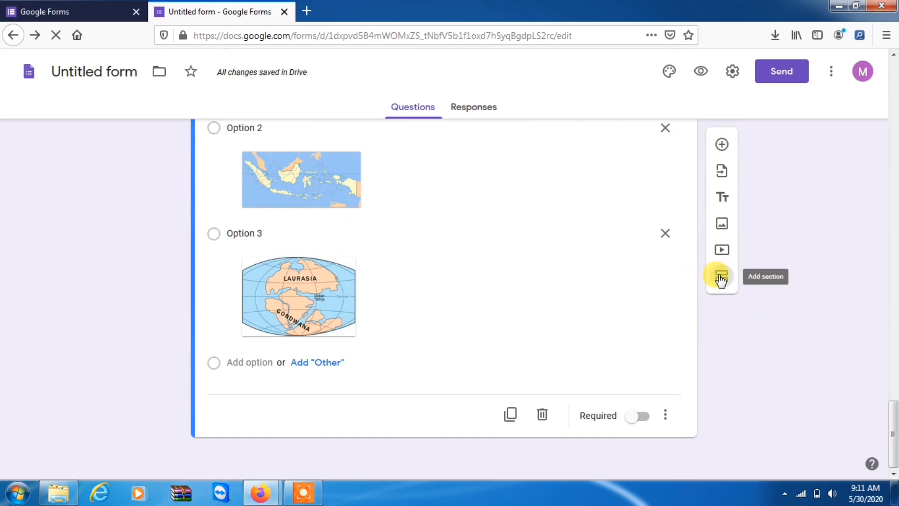
{"action": "left_click_drag", "start_coordinate": [893, 419], "coordinate": [895, 437]}
{"action": "left_click", "coordinate": [374, 383]}
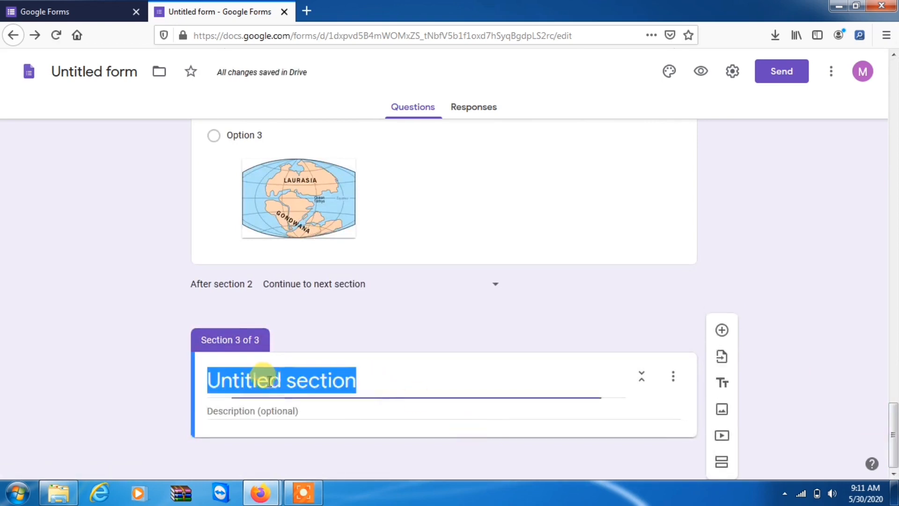
{"action": "type", "text": "Dampak Kes"}
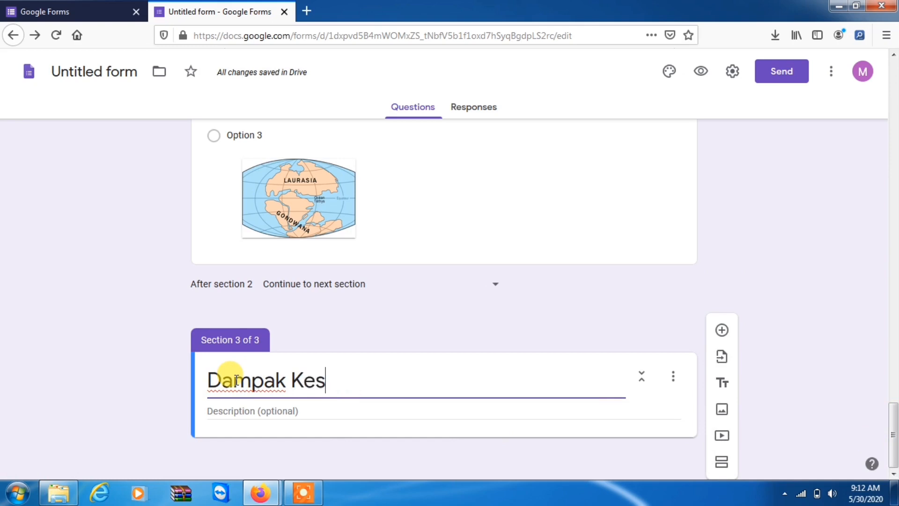
{"action": "type", "text": "ehata"}
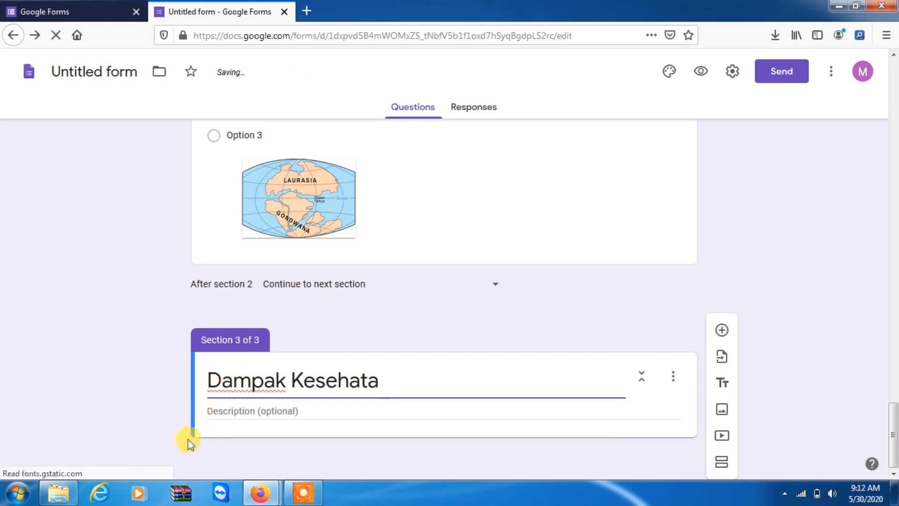
{"action": "type", "text": "n"}
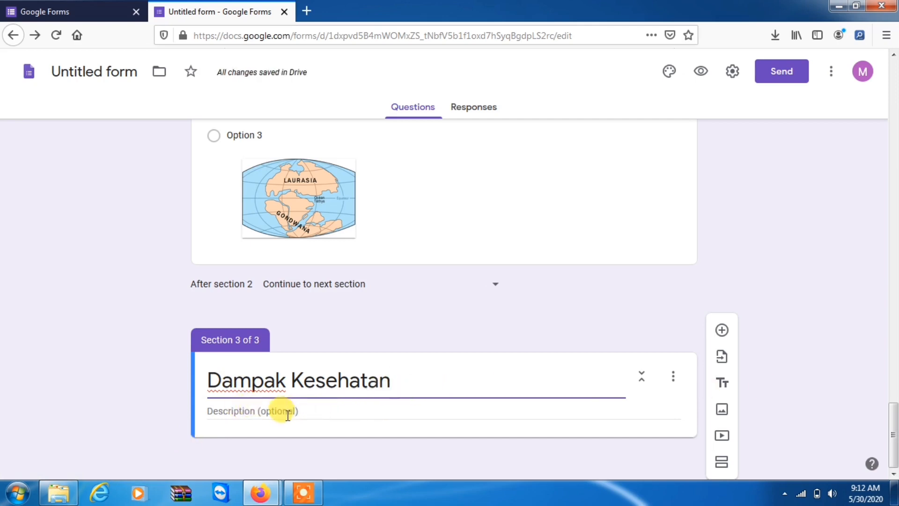
- Add a question titled "Surat kesehatan" to the "Dampak Kesehatan" section and set its type to File upload
{"action": "left_click", "coordinate": [722, 331]}
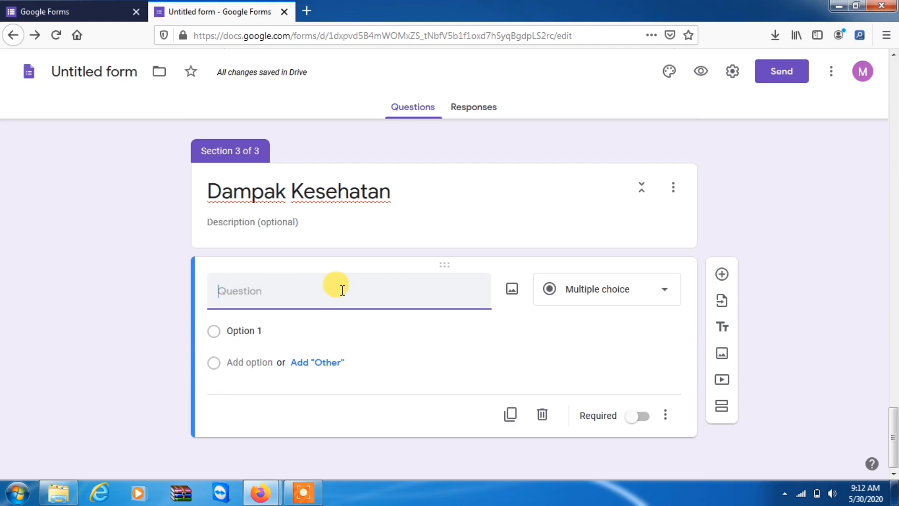
{"action": "left_click", "coordinate": [561, 293]}
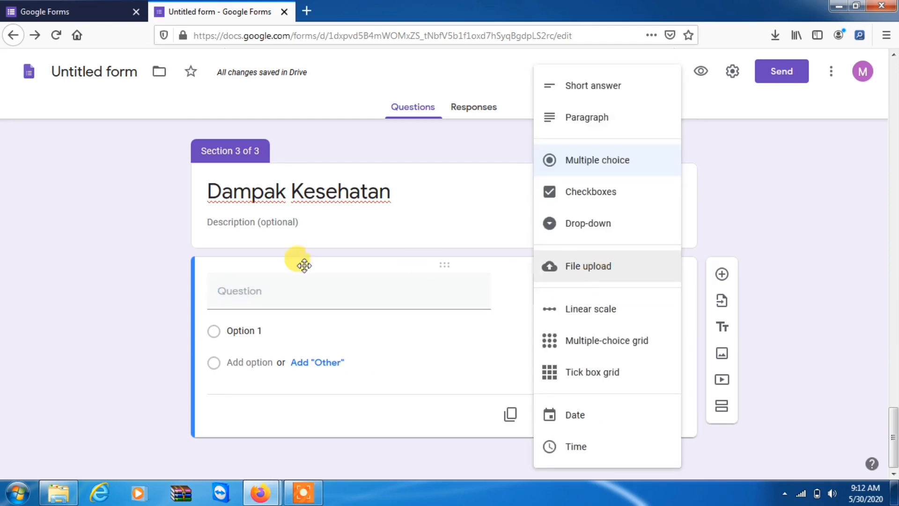
{"action": "left_click", "coordinate": [267, 289]}
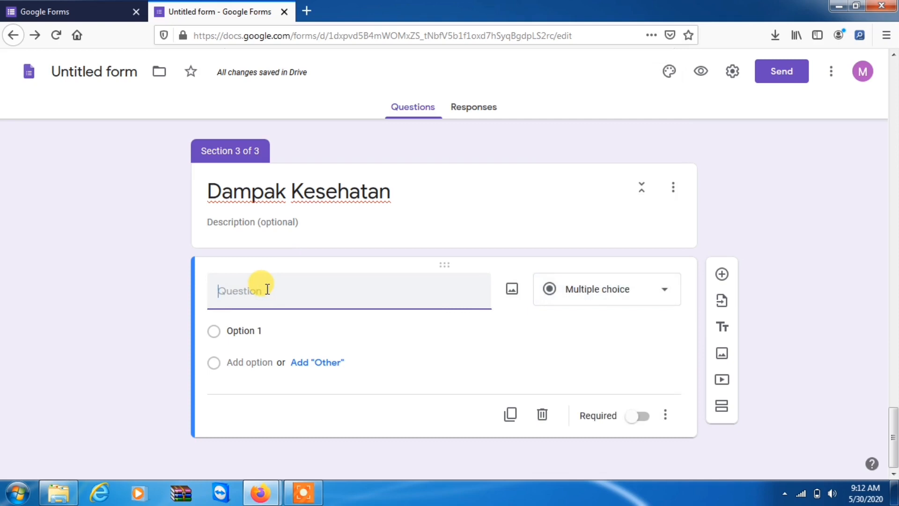
{"action": "type", "text": "Surat"}
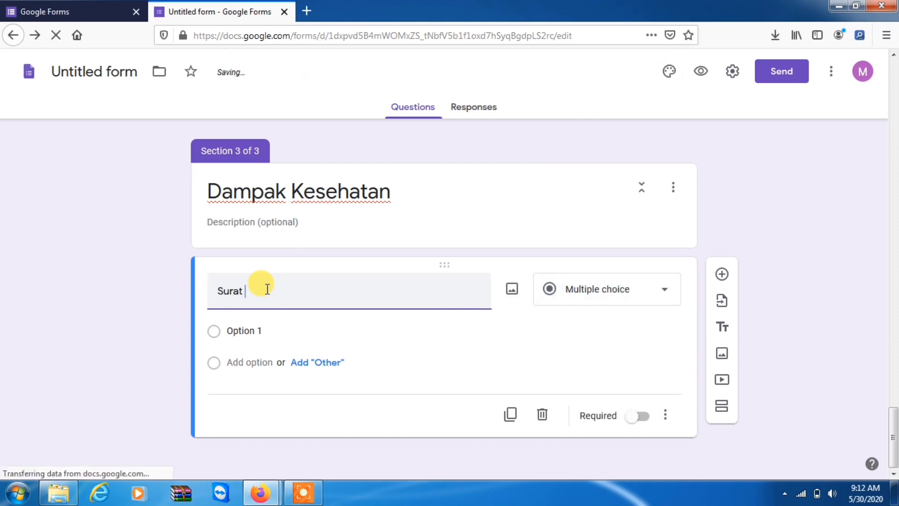
{"action": "type", "text": " kesehatan"}
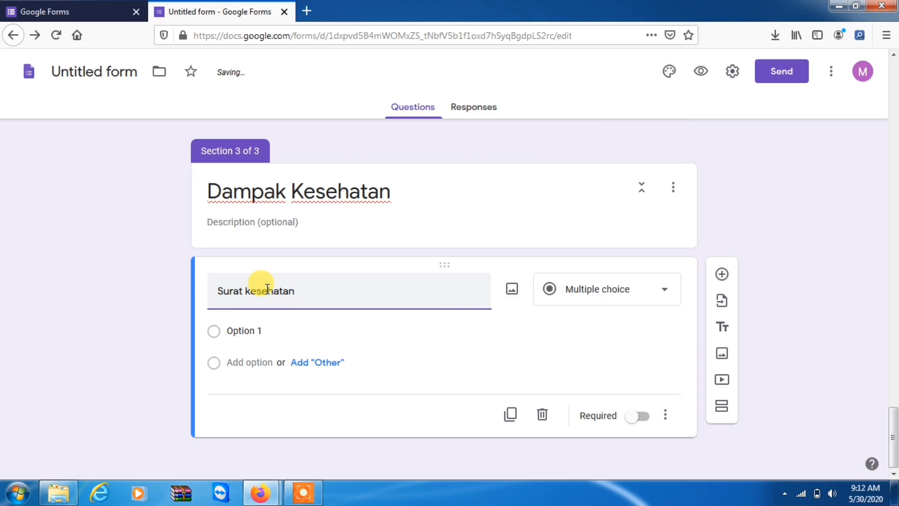
{"action": "left_click", "coordinate": [544, 295]}
{"action": "left_click", "coordinate": [592, 269]}
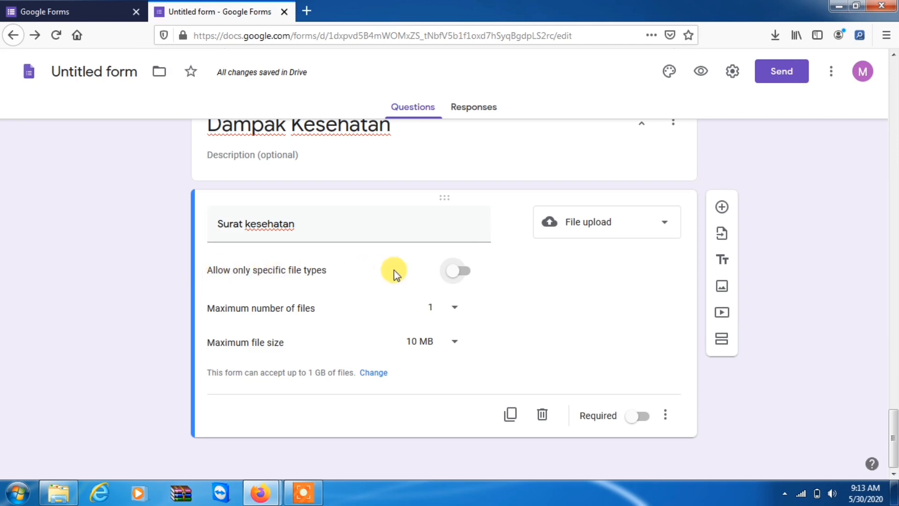
- Restrict the "Surat kesehatan" upload to specific file types, leaving only PDF selected
{"action": "left_click", "coordinate": [459, 272]}
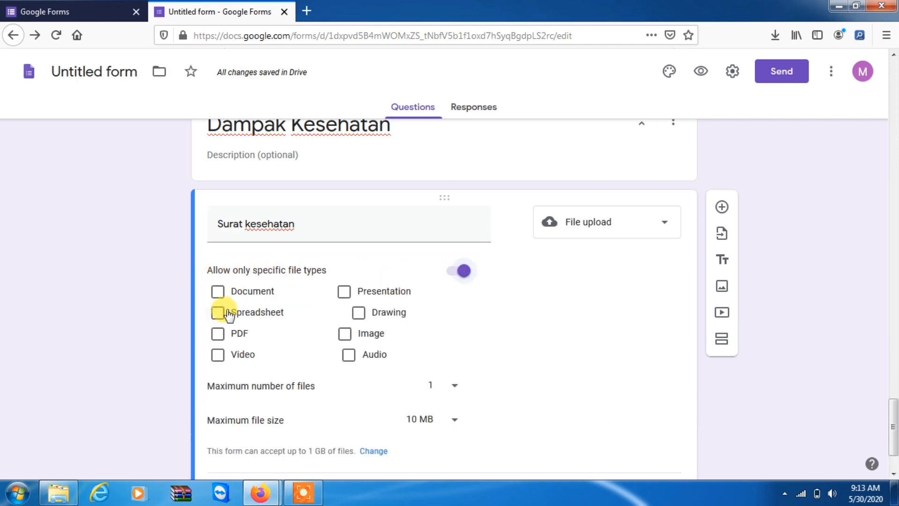
{"action": "left_click", "coordinate": [218, 334]}
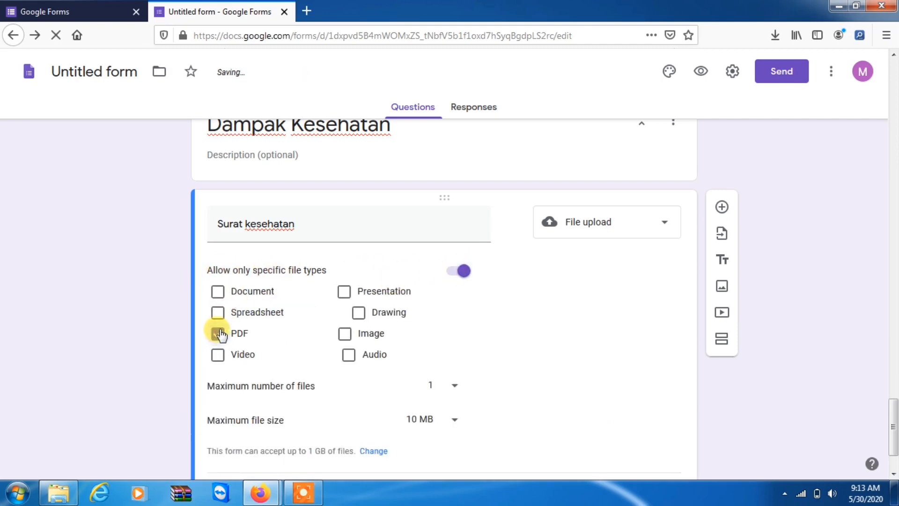
{"action": "left_click", "coordinate": [217, 292]}
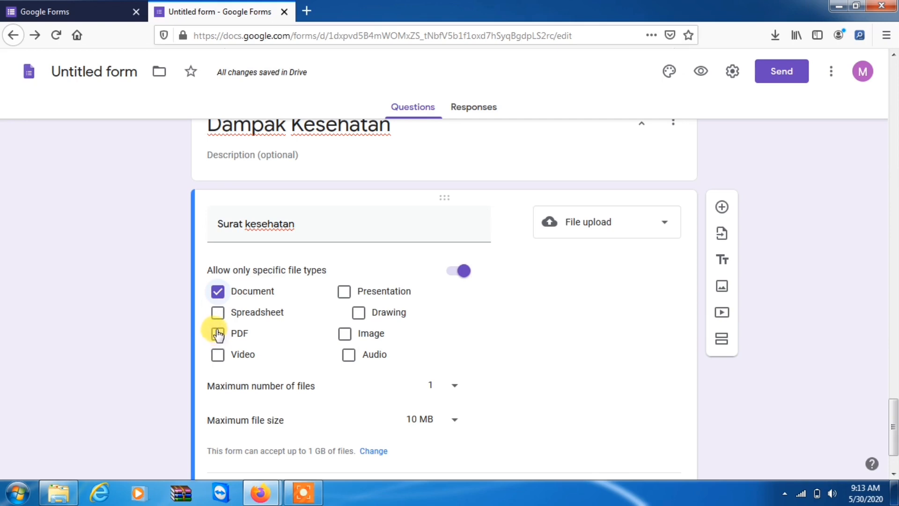
{"action": "left_click", "coordinate": [217, 333]}
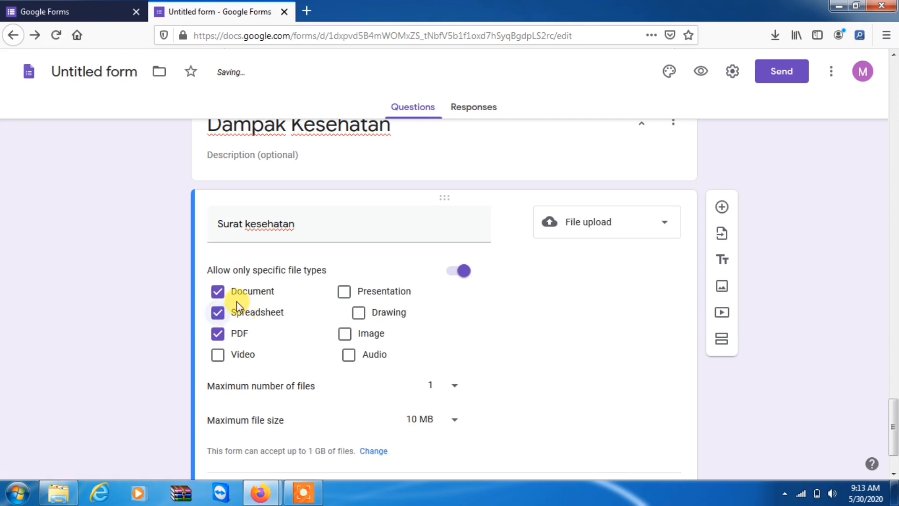
{"action": "left_click", "coordinate": [218, 293]}
{"action": "left_click", "coordinate": [217, 313]}
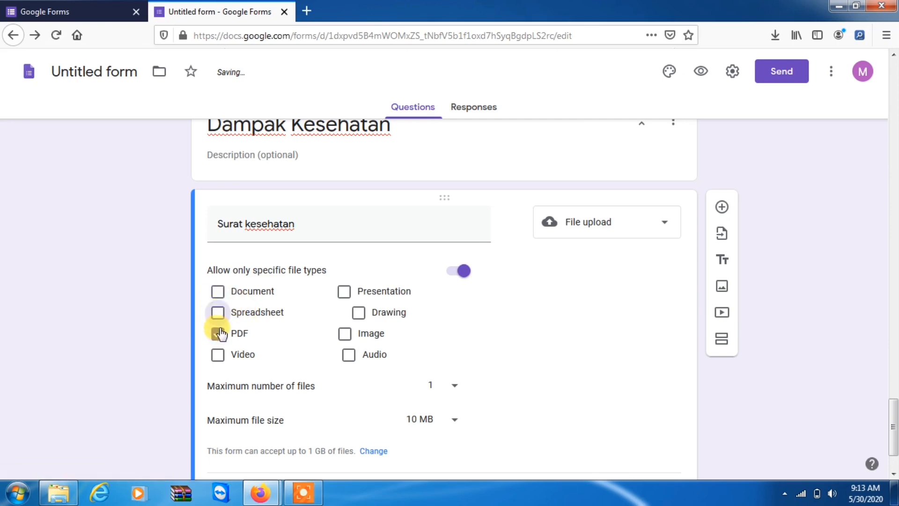
- Try 10 as the maximum number of files for the "Surat kesehatan" upload and set it back to 1
{"action": "scroll", "coordinate": [536, 367], "scroll_direction": "down", "scroll_amount": 2}
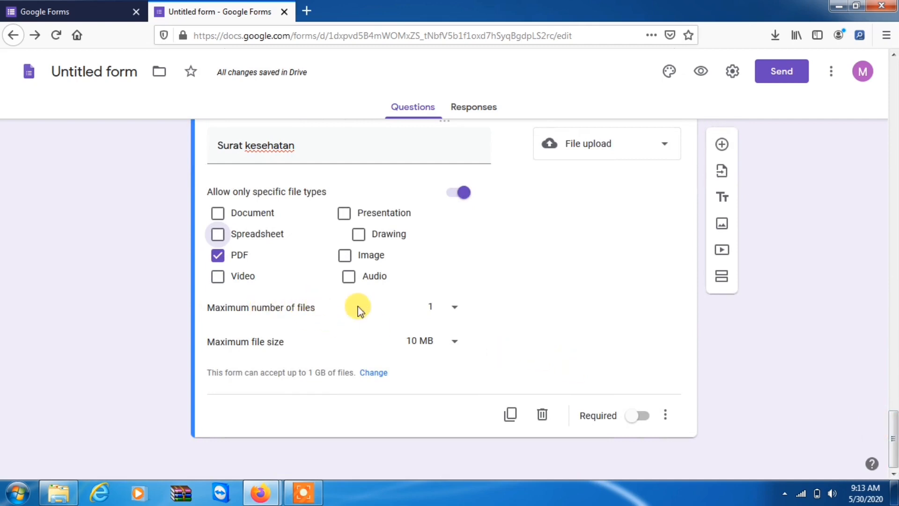
{"action": "left_click", "coordinate": [449, 308]}
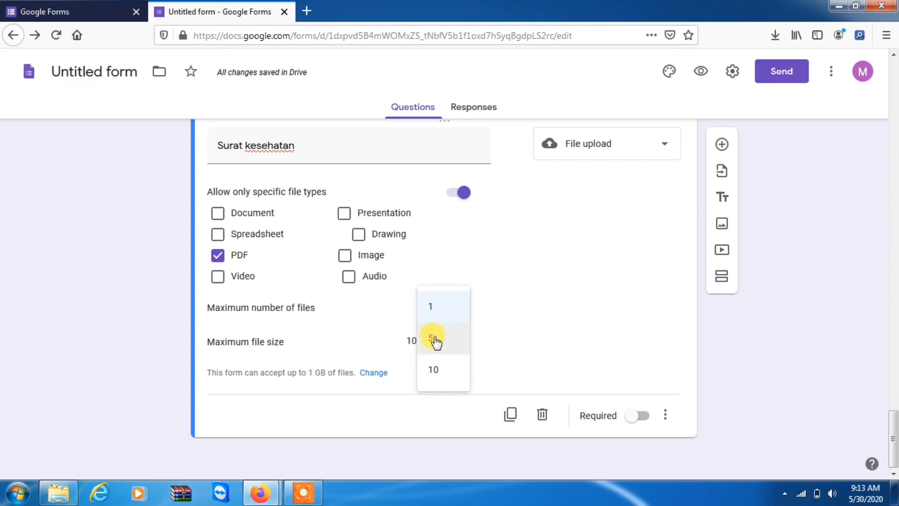
{"action": "left_click", "coordinate": [435, 342]}
{"action": "left_click", "coordinate": [440, 305]}
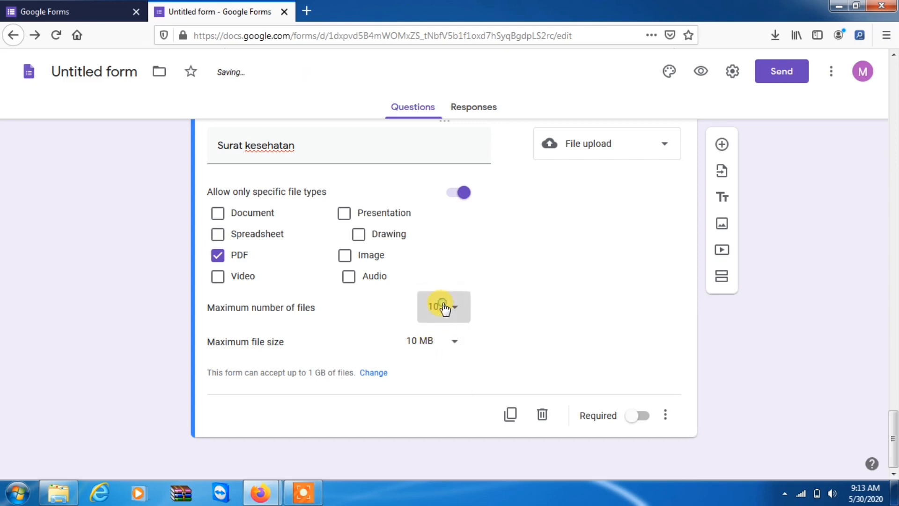
{"action": "left_click", "coordinate": [441, 244]}
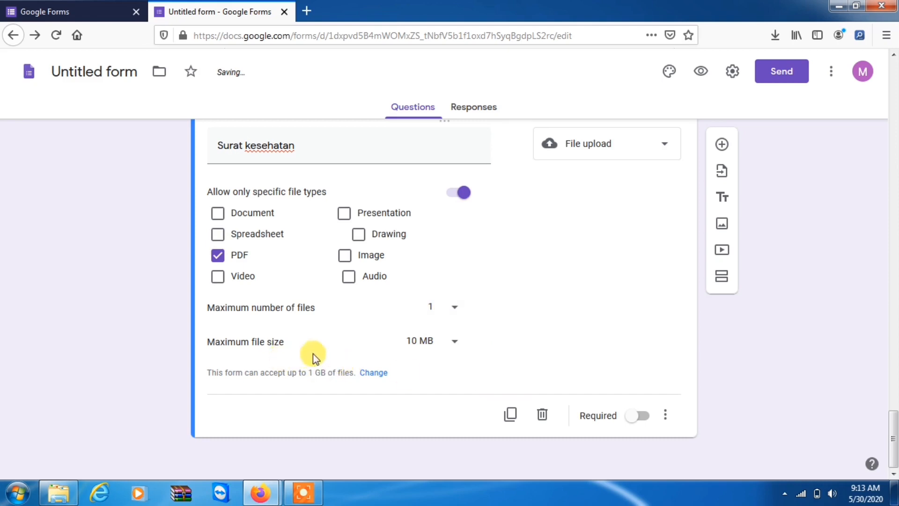
- Set the maximum file size for the "Surat kesehatan" upload to 1 MB
{"action": "left_click", "coordinate": [430, 346]}
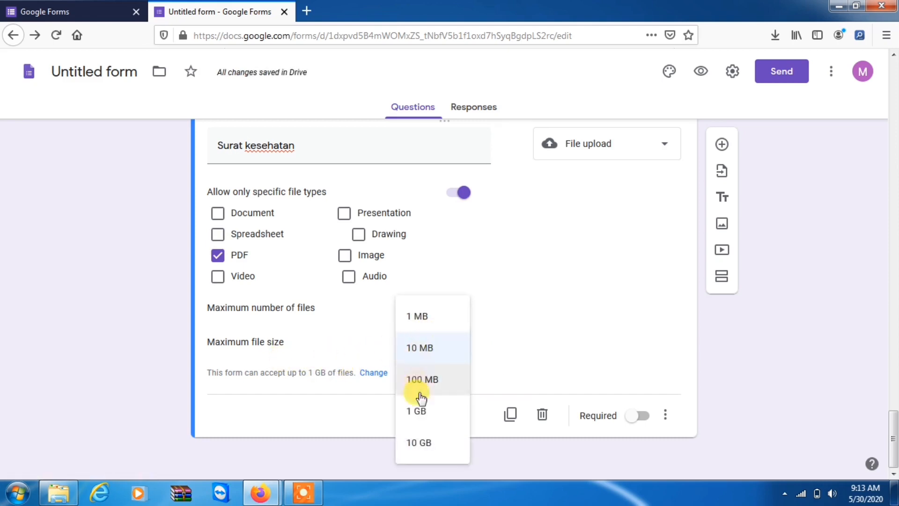
{"action": "left_click", "coordinate": [412, 316]}
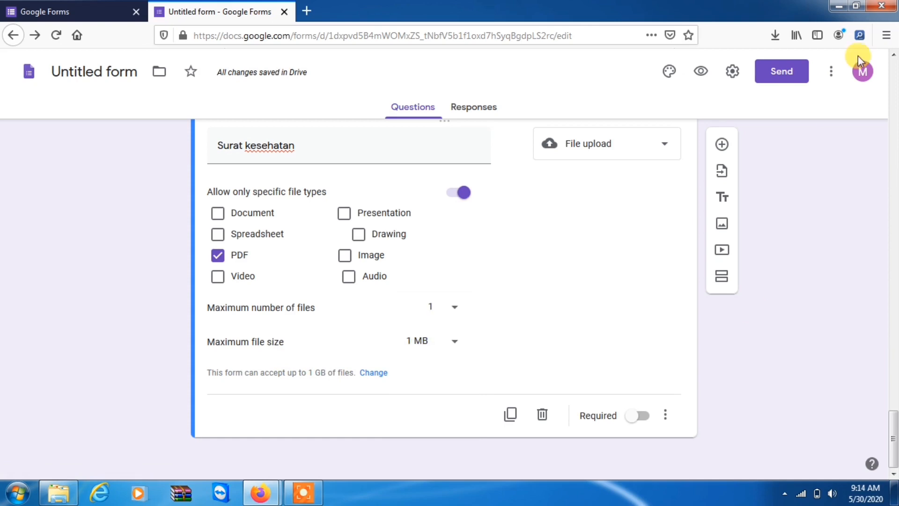
- Add a question "tanggal berapa terkahir kali anda melakukan check kesehatan" below "Surat kesehatan" and set its type to Date
{"action": "left_click", "coordinate": [722, 144]}
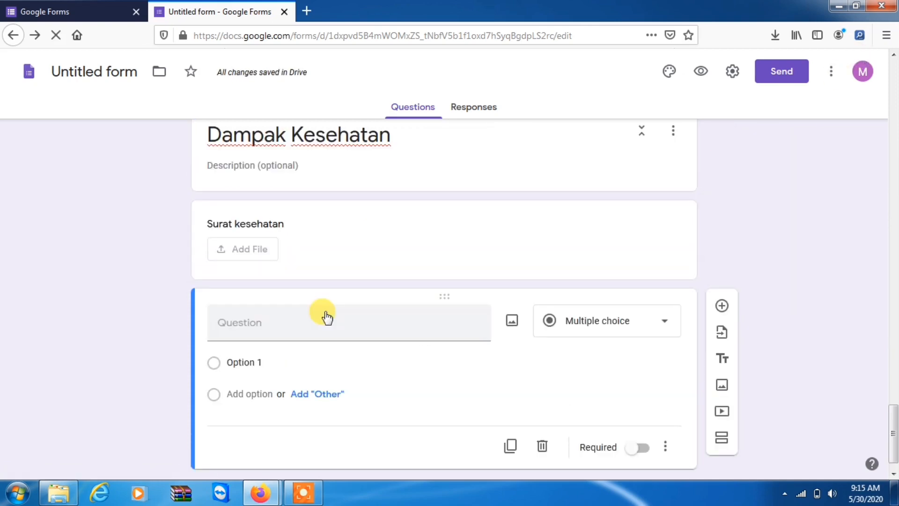
{"action": "left_click", "coordinate": [280, 325]}
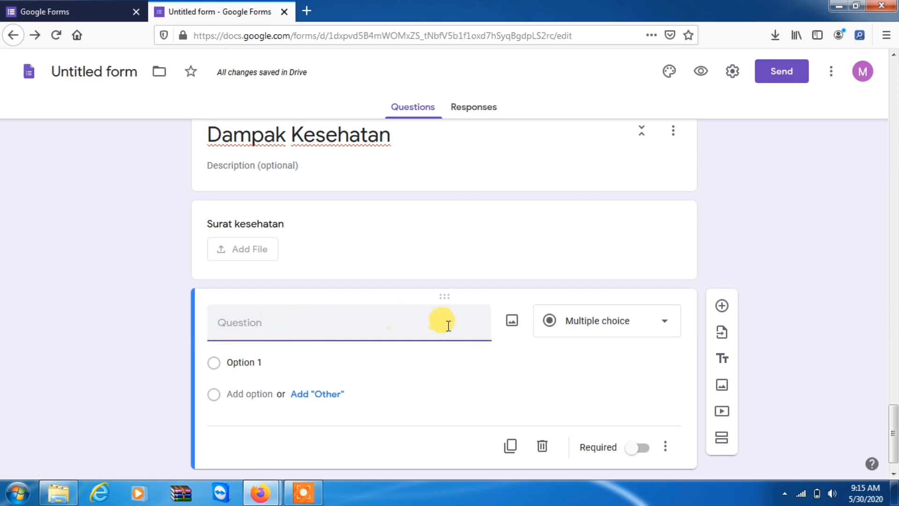
{"action": "left_click", "coordinate": [594, 319]}
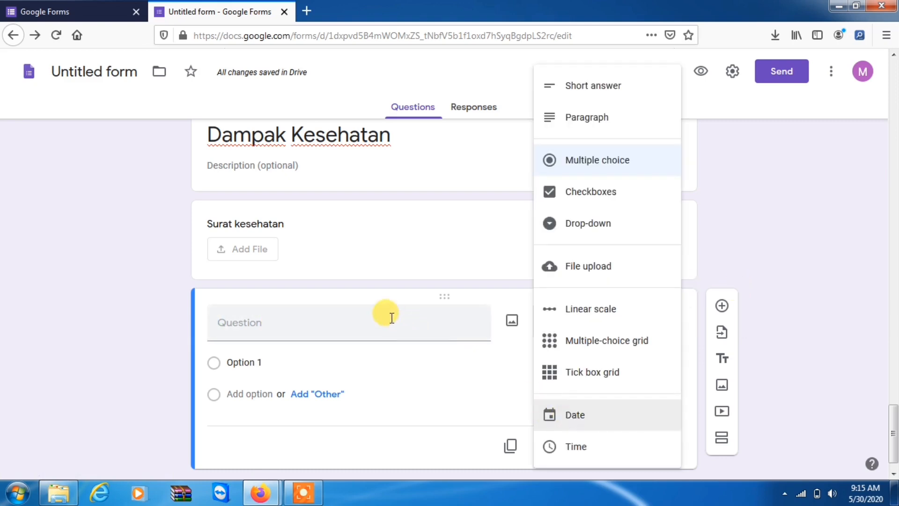
{"action": "left_click", "coordinate": [370, 337]}
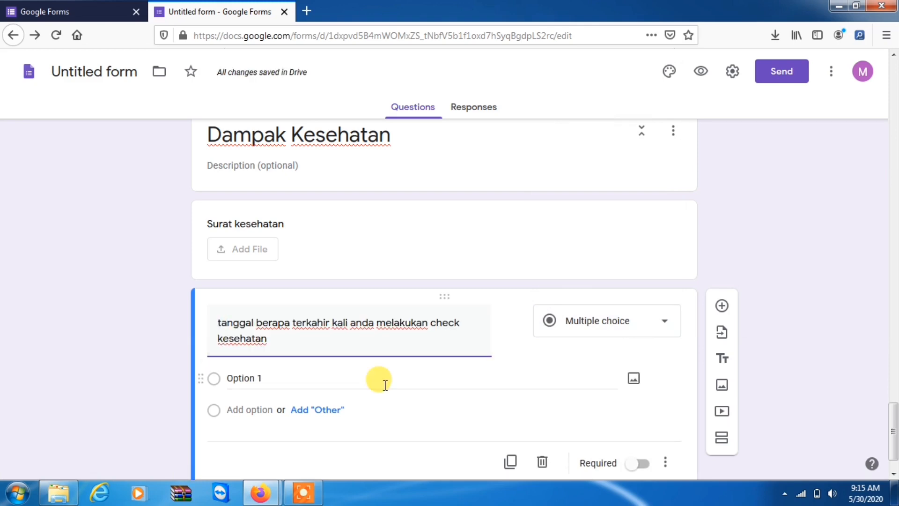
{"action": "left_click", "coordinate": [603, 326]}
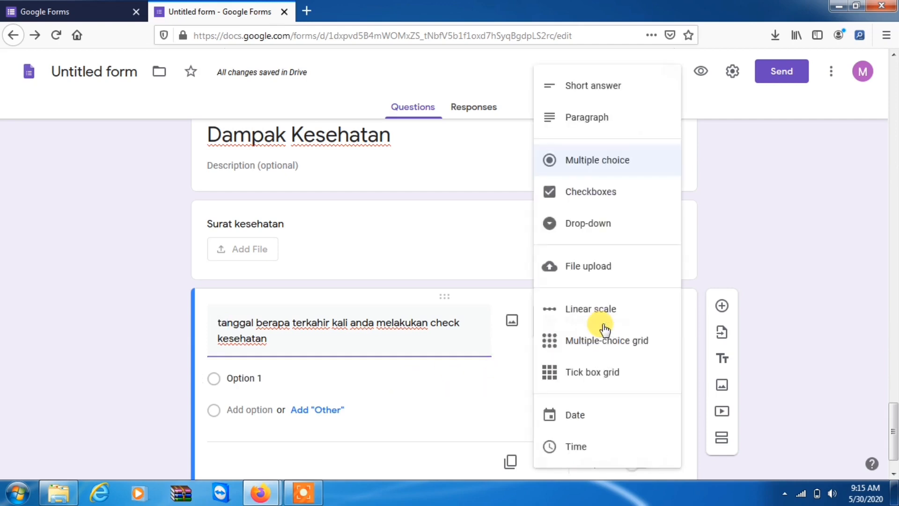
{"action": "left_click", "coordinate": [561, 417]}
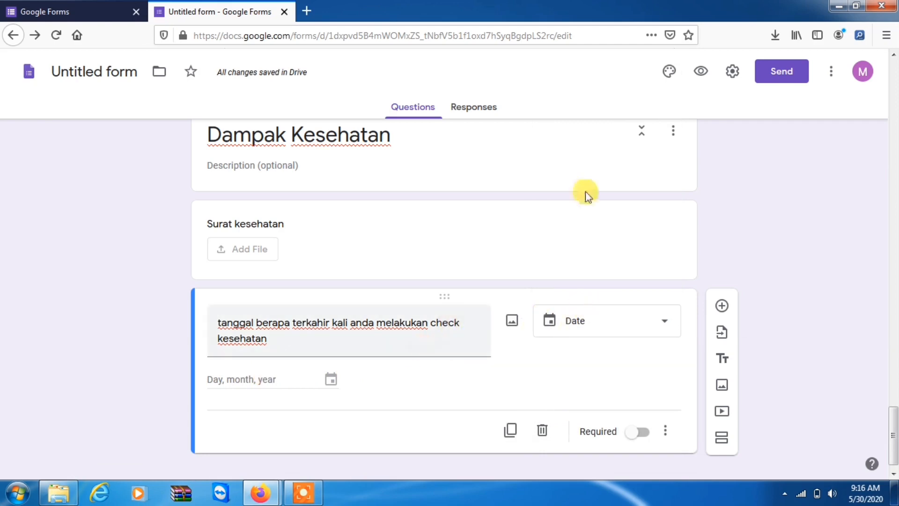
- Preview the form through all three sections, check the date question's entry fields, and close the preview
{"action": "left_click", "coordinate": [698, 75]}
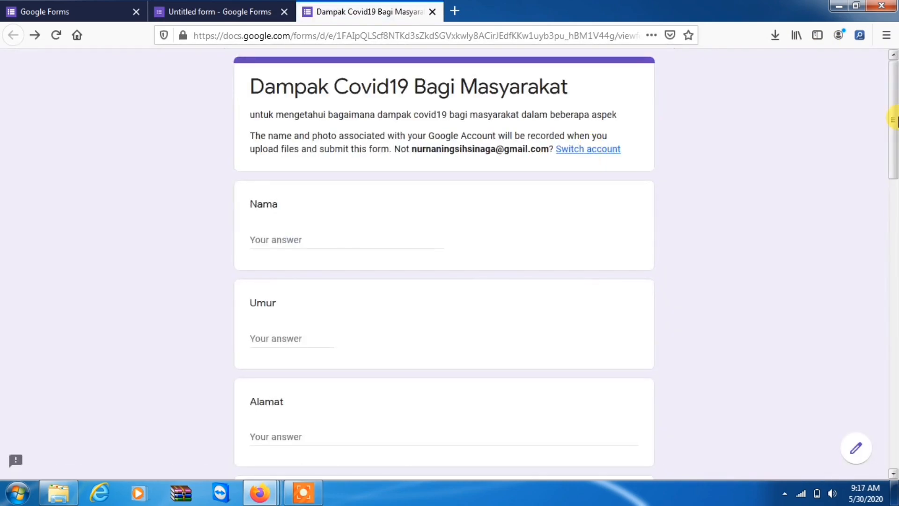
{"action": "left_click_drag", "start_coordinate": [893, 119], "coordinate": [893, 410]}
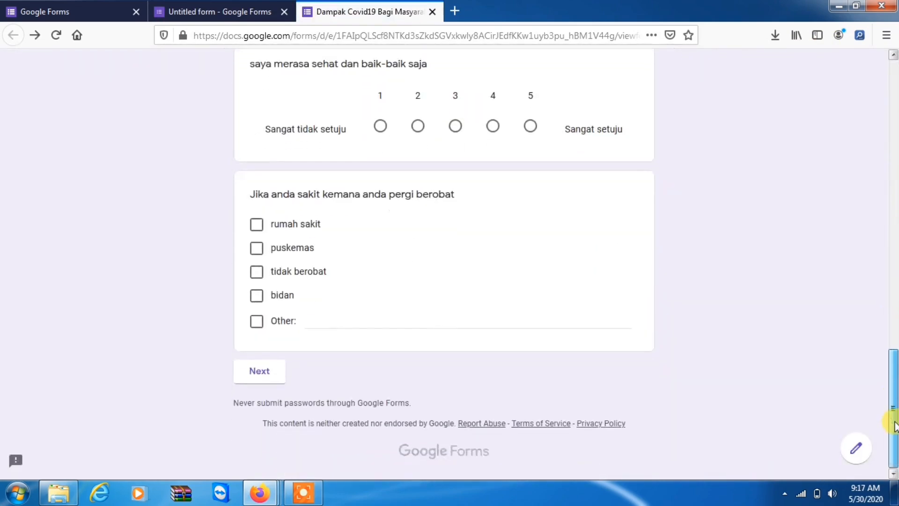
{"action": "left_click", "coordinate": [276, 375]}
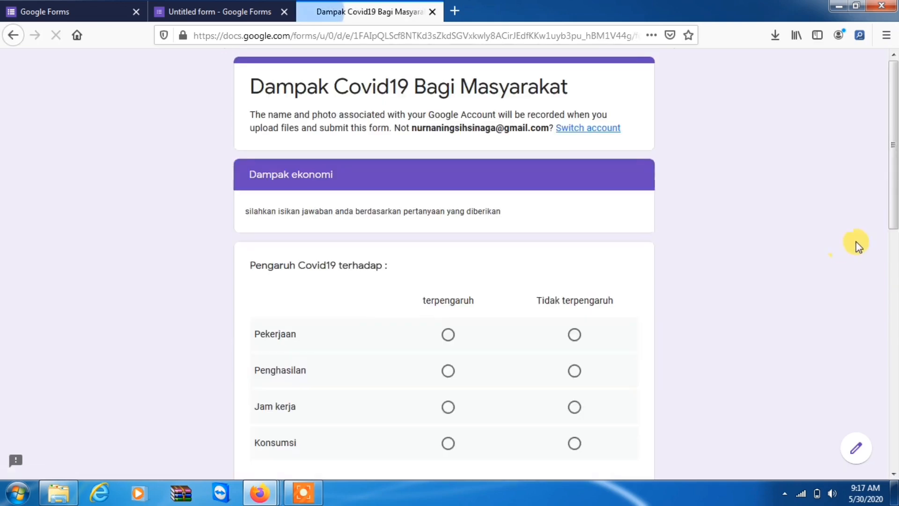
{"action": "left_click_drag", "start_coordinate": [893, 178], "coordinate": [892, 462]}
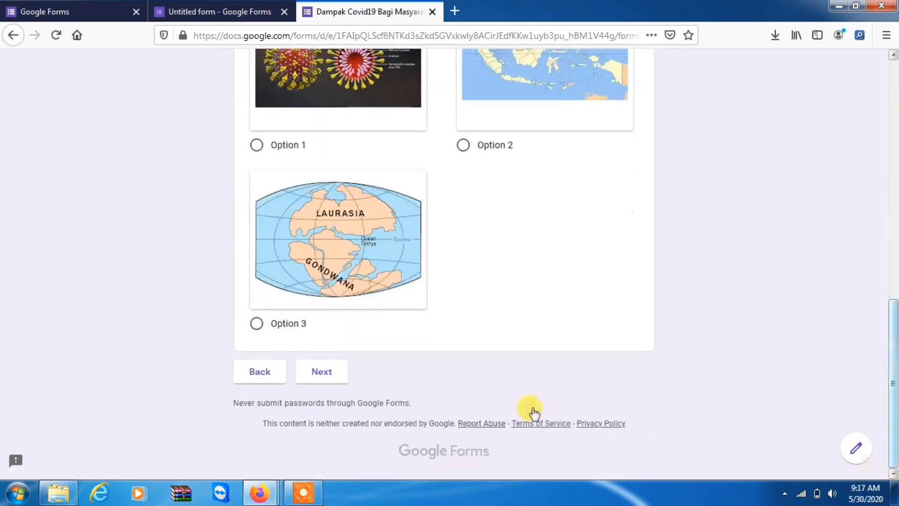
{"action": "left_click", "coordinate": [328, 376]}
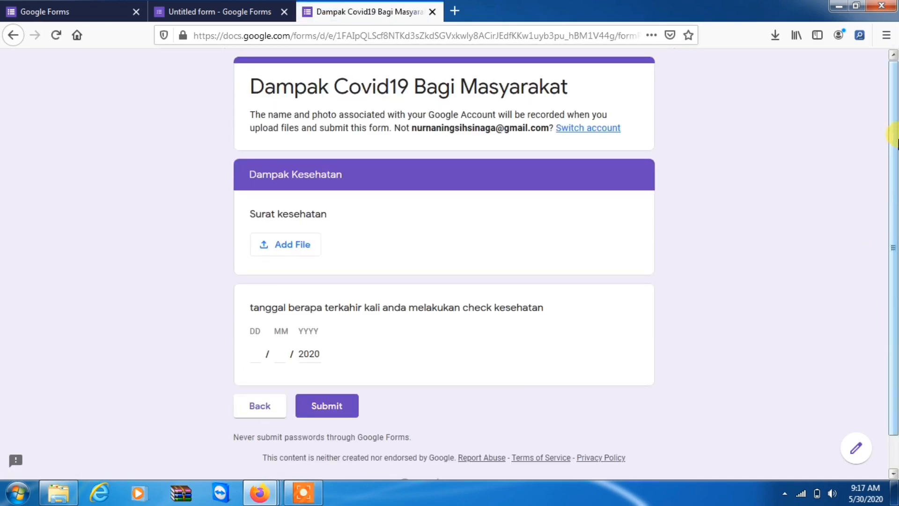
{"action": "left_click_drag", "start_coordinate": [894, 141], "coordinate": [889, 183]}
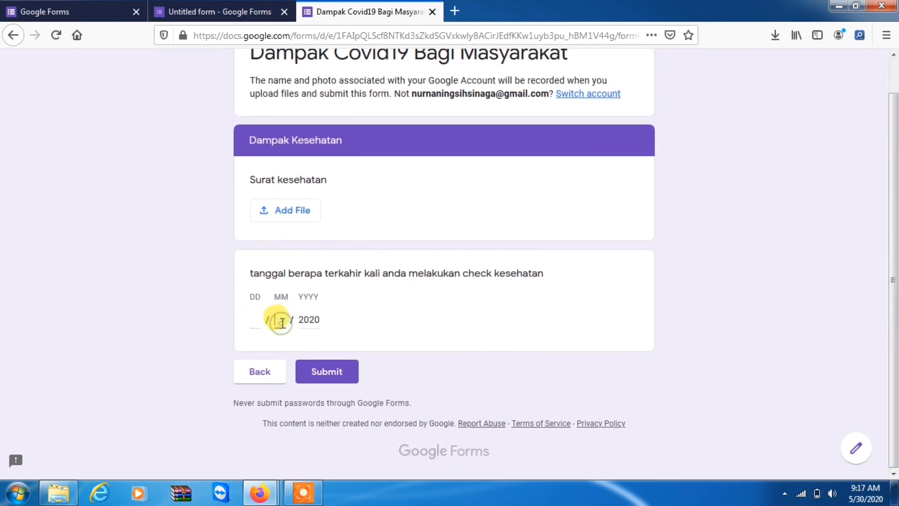
{"action": "left_click", "coordinate": [256, 320]}
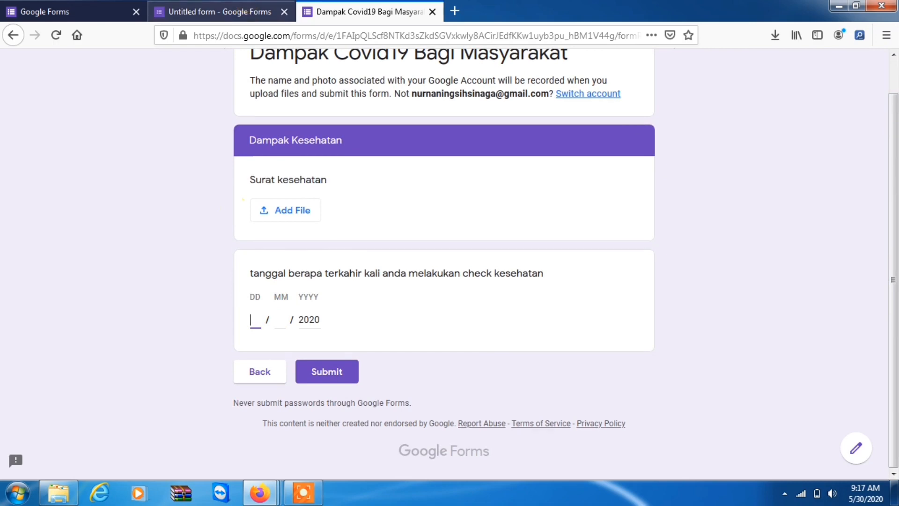
{"action": "key", "text": "ctrl+w"}
{"action": "left_click", "coordinate": [635, 304]}
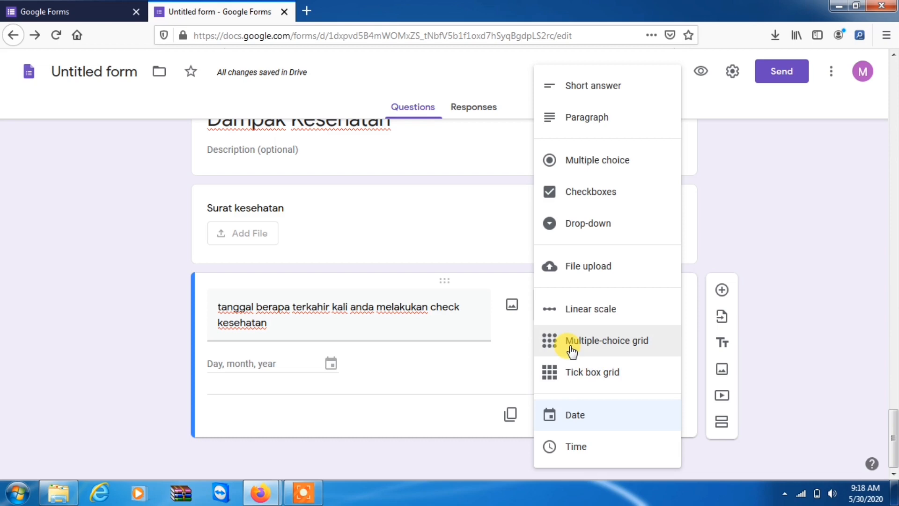
{"action": "left_click", "coordinate": [866, 443]}
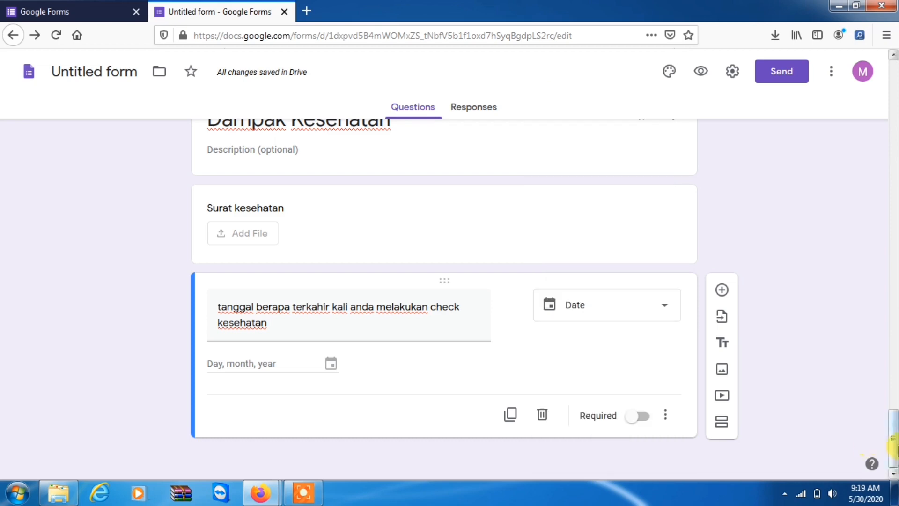
{"action": "left_click_drag", "start_coordinate": [892, 438], "coordinate": [892, 456]}
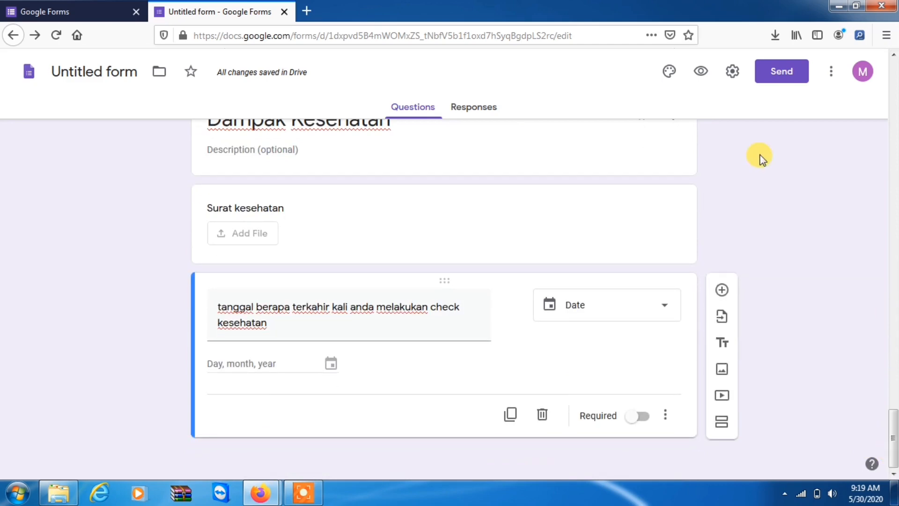
- Make the "Nama" question in the first section required
{"action": "left_click_drag", "start_coordinate": [892, 424], "coordinate": [892, 75]}
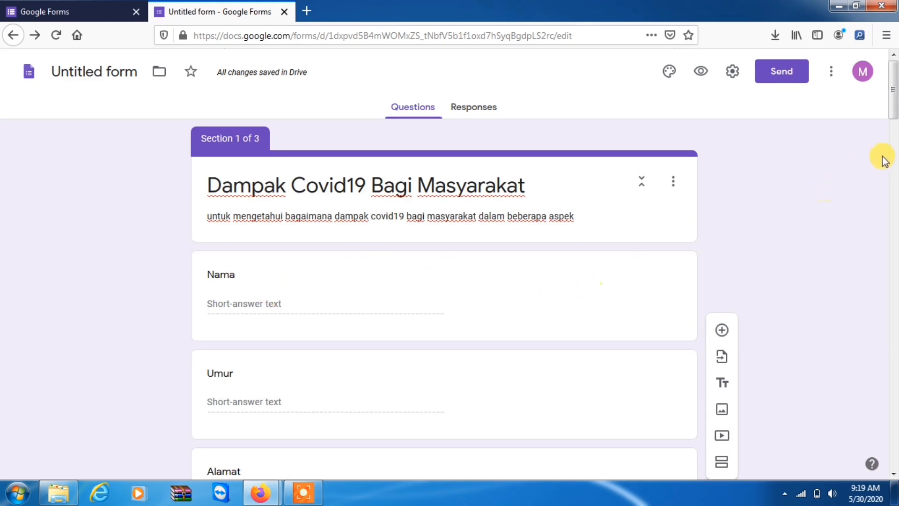
{"action": "mouse_move", "coordinate": [892, 108]}
{"action": "left_mouse_down"}
{"action": "mouse_move", "coordinate": [892, 132]}
{"action": "mouse_move", "coordinate": [892, 118]}
{"action": "left_mouse_up"}
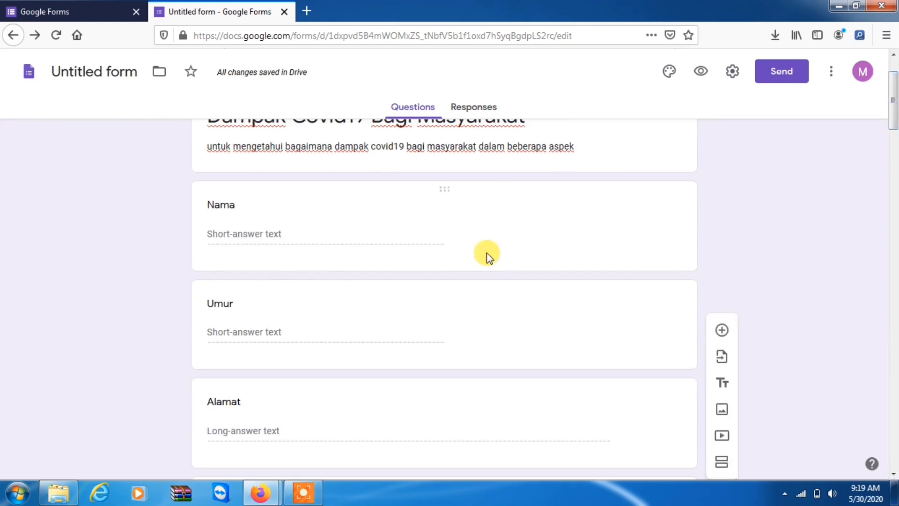
{"action": "left_click", "coordinate": [427, 220]}
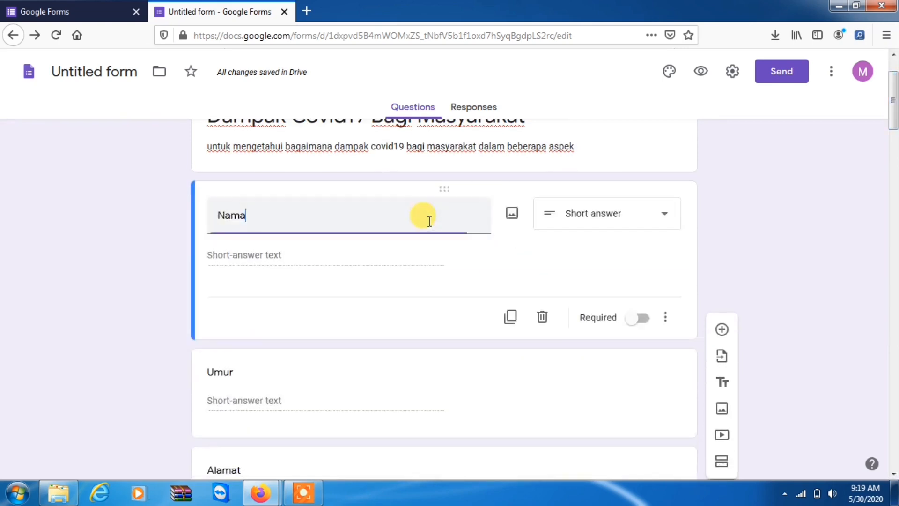
{"action": "left_click", "coordinate": [636, 322]}
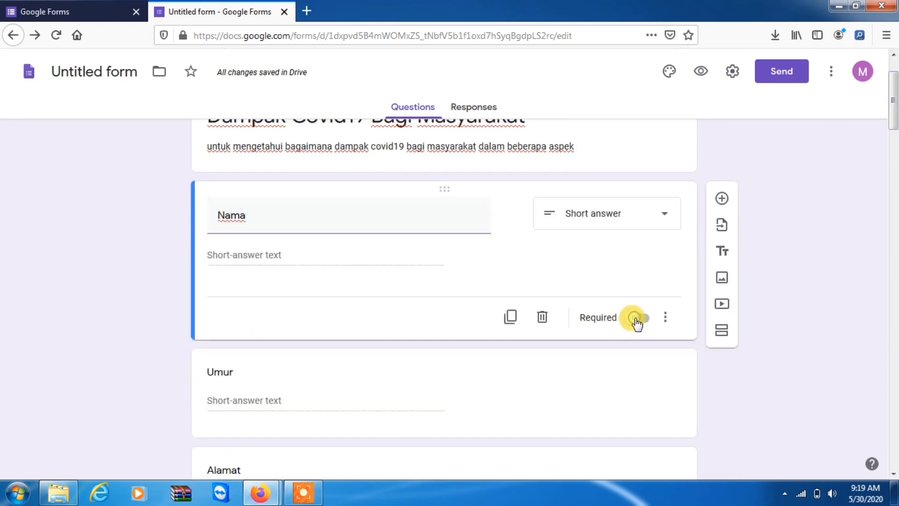
- Make the occupation question with the Polisi, Petani and Pedagang options and the "Gaji" question required
{"action": "scroll", "coordinate": [844, 164], "scroll_direction": "down", "scroll_amount": 10}
{"action": "left_click_drag", "start_coordinate": [893, 172], "coordinate": [890, 200]}
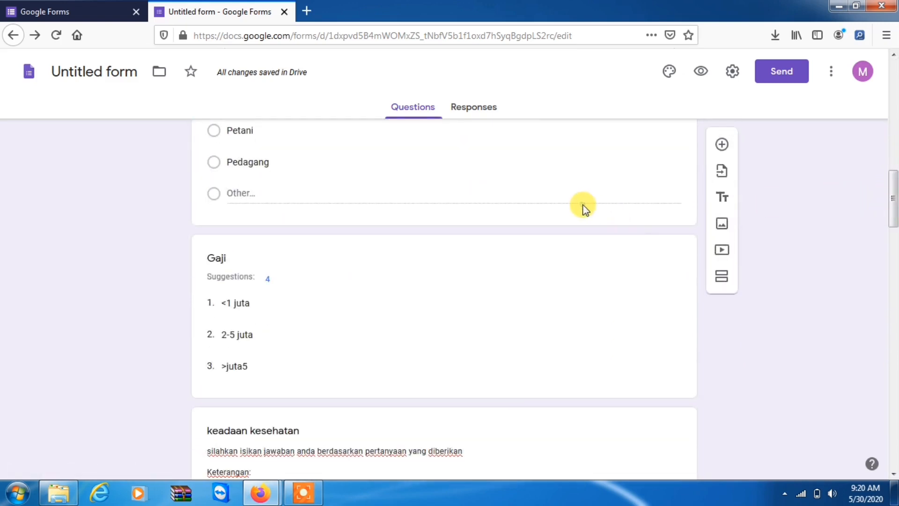
{"action": "left_click", "coordinate": [583, 209]}
{"action": "left_click", "coordinate": [645, 310]}
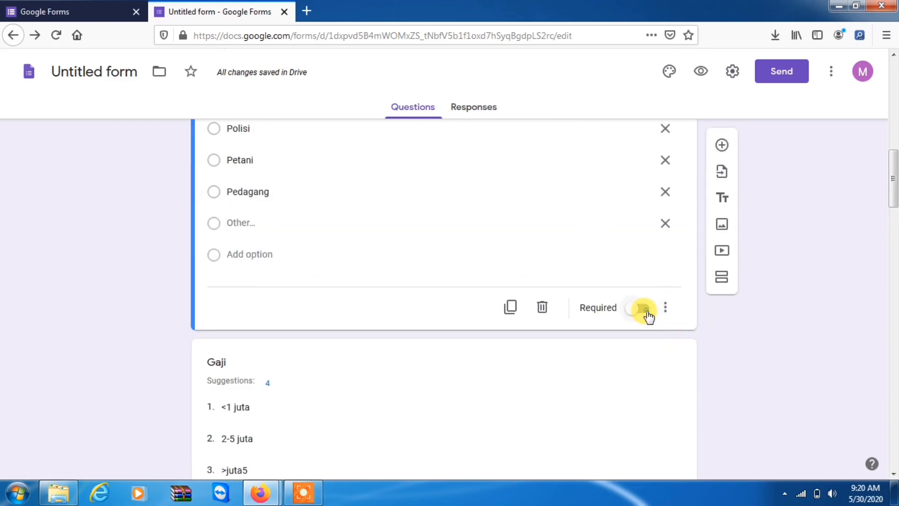
{"action": "left_click", "coordinate": [648, 310]}
- Make the linear scale question "saya merasa sehat dan baik-baik saja" required
{"action": "left_click_drag", "start_coordinate": [892, 200], "coordinate": [893, 226]}
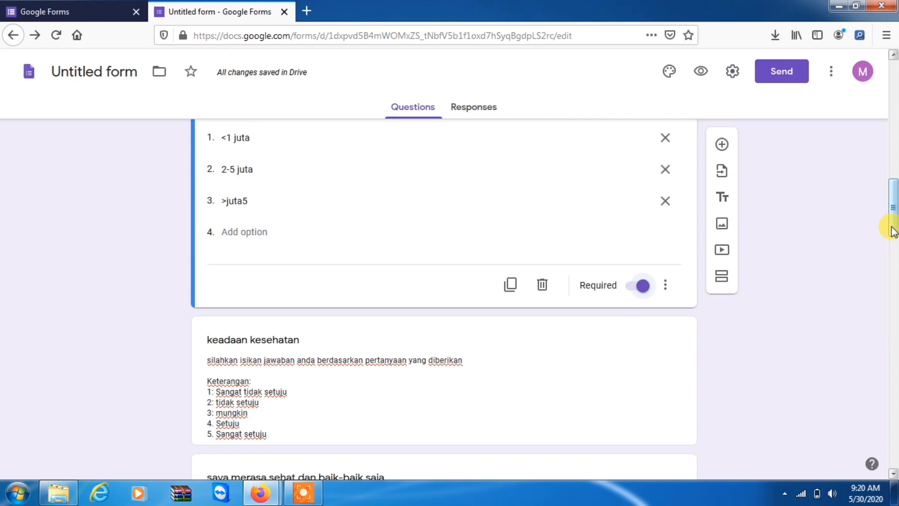
{"action": "left_click_drag", "start_coordinate": [892, 229], "coordinate": [893, 272]}
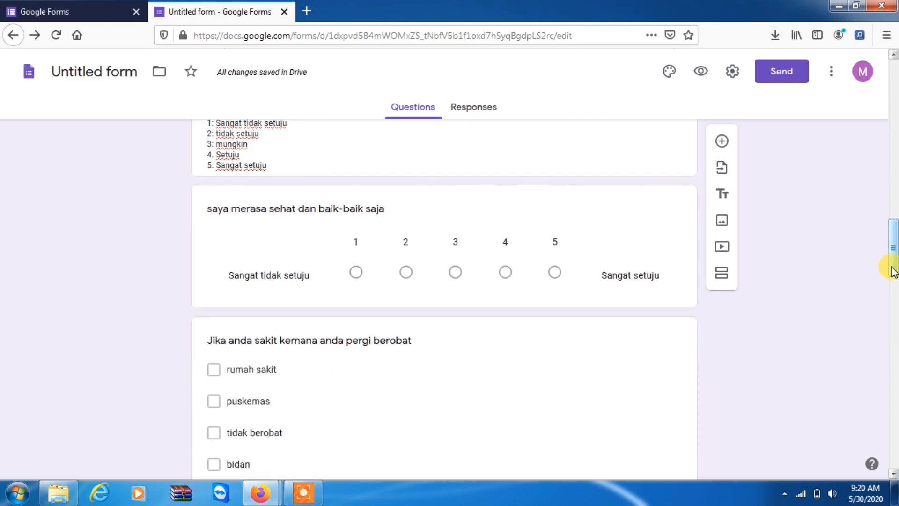
{"action": "left_click", "coordinate": [633, 277]}
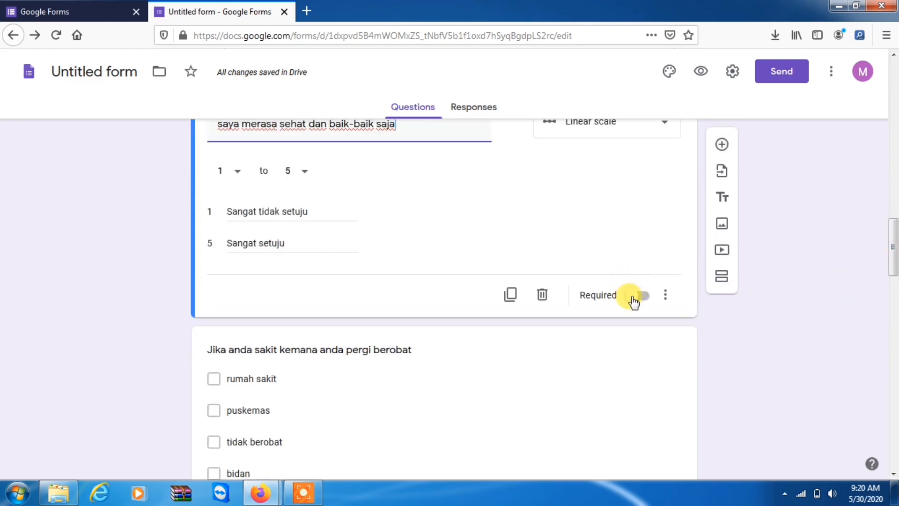
{"action": "left_click", "coordinate": [633, 299]}
- Make the checkbox question "Jika anda sakit kemana anda pergi berobat" required
{"action": "left_click_drag", "start_coordinate": [895, 268], "coordinate": [893, 295]}
{"action": "left_click", "coordinate": [644, 281]}
{"action": "left_click", "coordinate": [640, 318]}
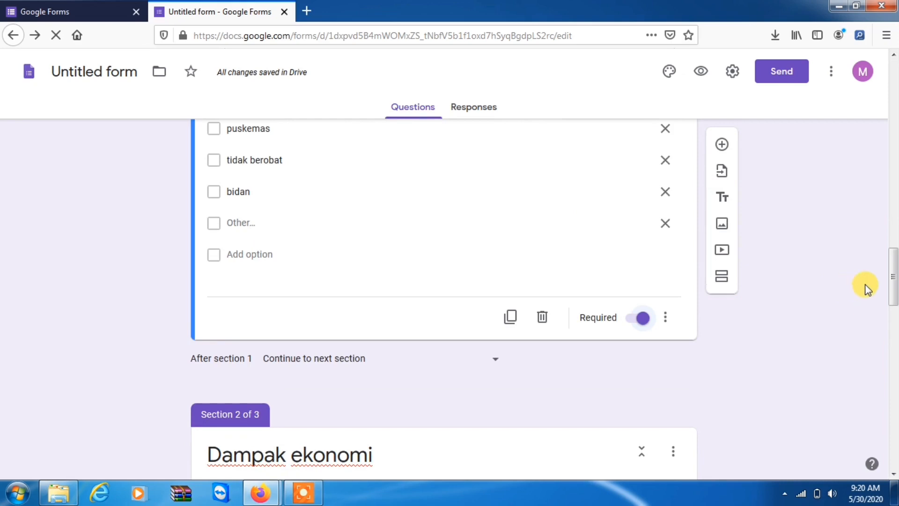
- Open the form's sending options and review the email, link and embed HTML methods
{"action": "left_click_drag", "start_coordinate": [894, 287], "coordinate": [896, 344]}
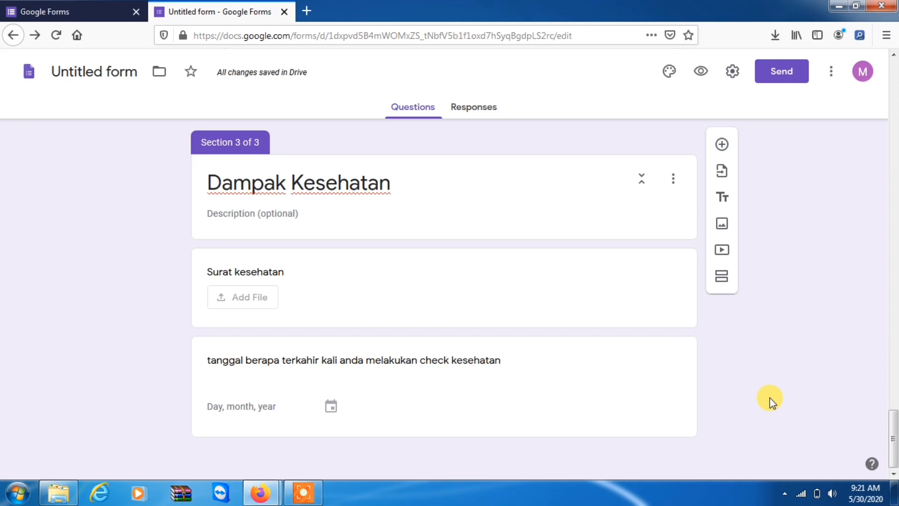
{"action": "left_click", "coordinate": [769, 85]}
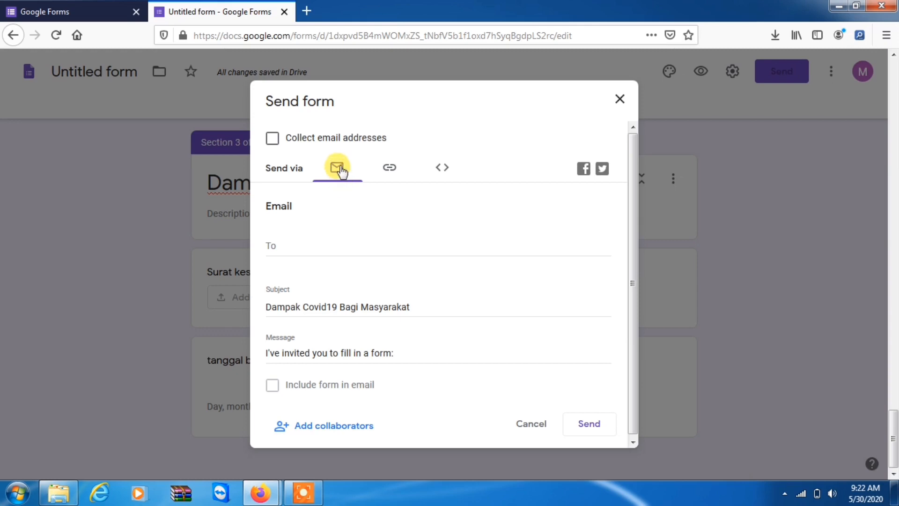
{"action": "left_click", "coordinate": [398, 169]}
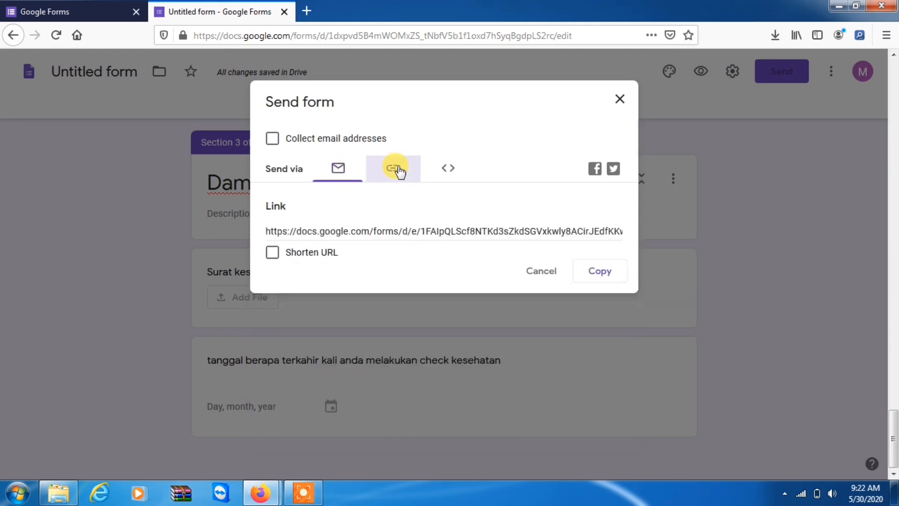
{"action": "left_click", "coordinate": [452, 175]}
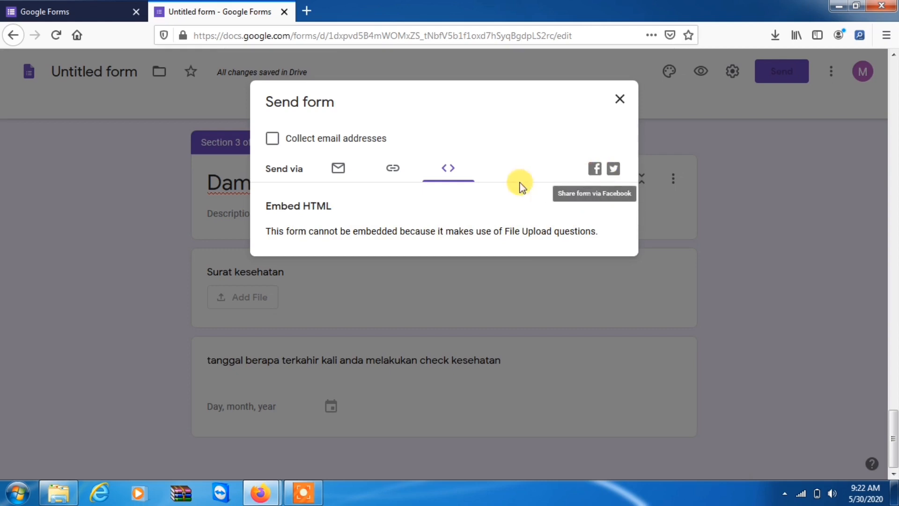
- Choose sending the form by link, select the link, and shorten its URL
{"action": "left_click", "coordinate": [394, 173]}
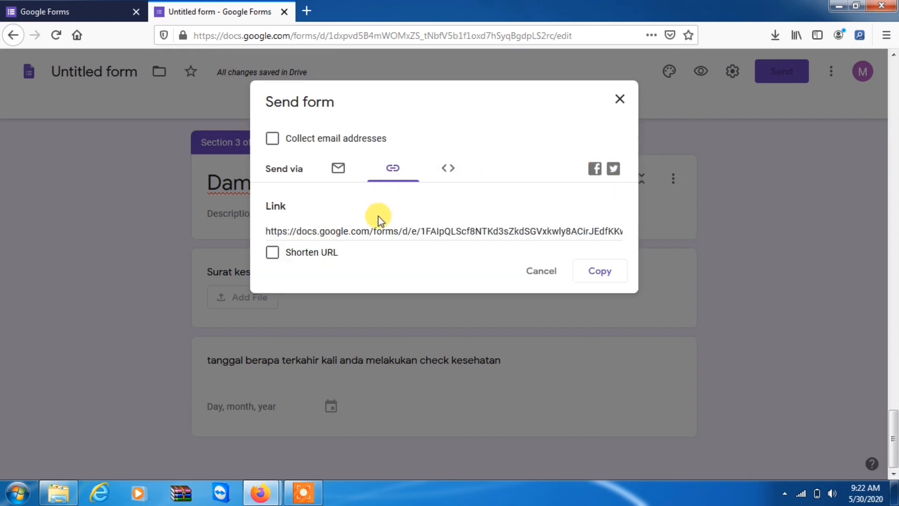
{"action": "left_click", "coordinate": [358, 231]}
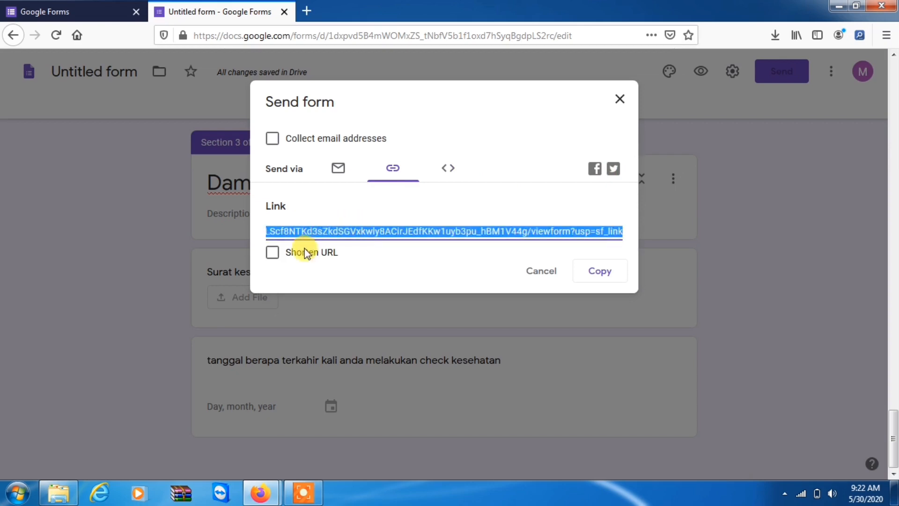
{"action": "left_click", "coordinate": [272, 253]}
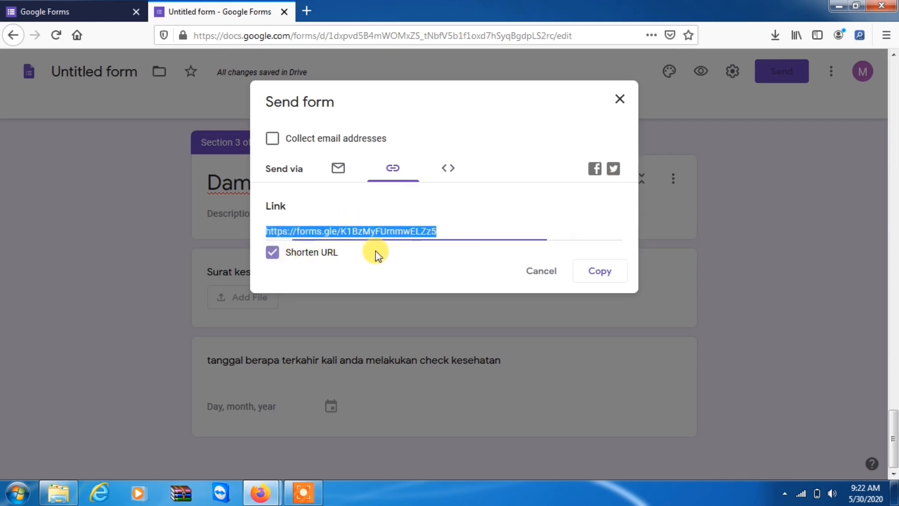
- Copy the shortened link of the form
{"action": "left_click", "coordinate": [598, 274]}
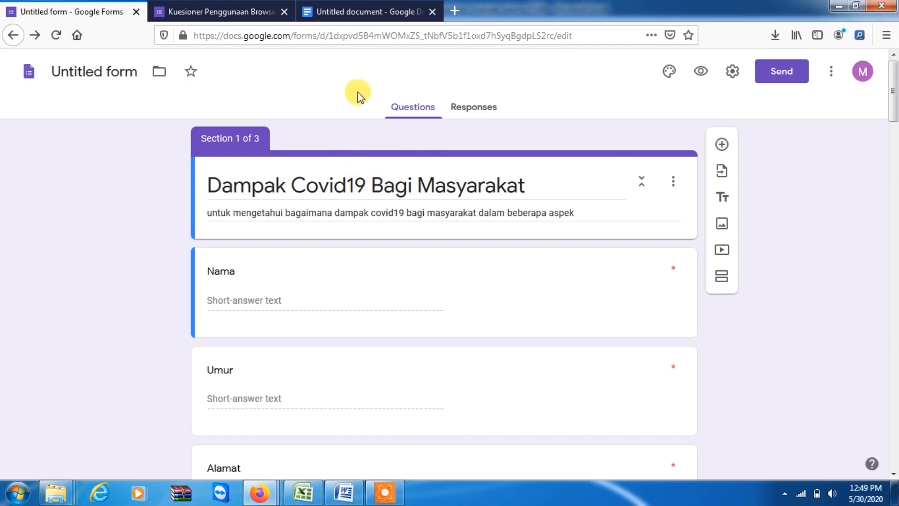
- Check the responses of the Covid19 form and examine the response summary of the questionnaire "Kuesioner Penggunaan Browser, Media Sosial dan Youtube"
{"action": "left_click", "coordinate": [463, 109]}
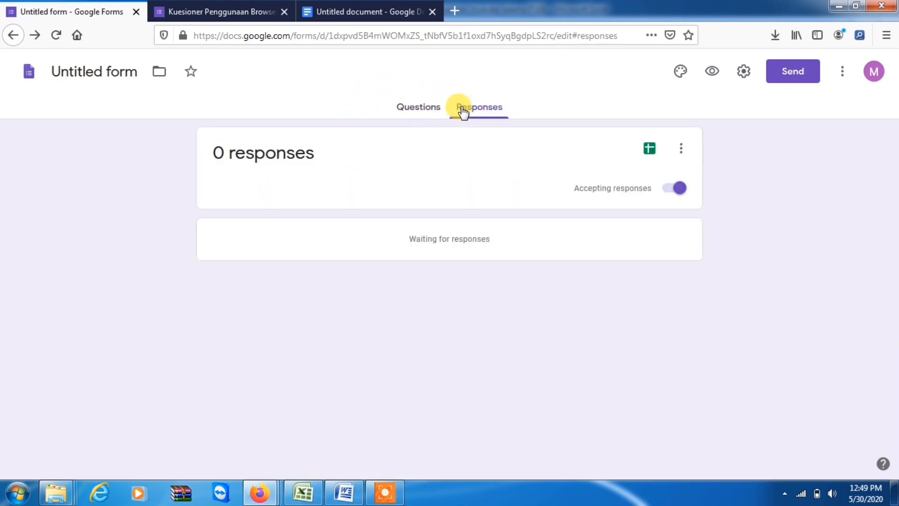
{"action": "left_click", "coordinate": [424, 104]}
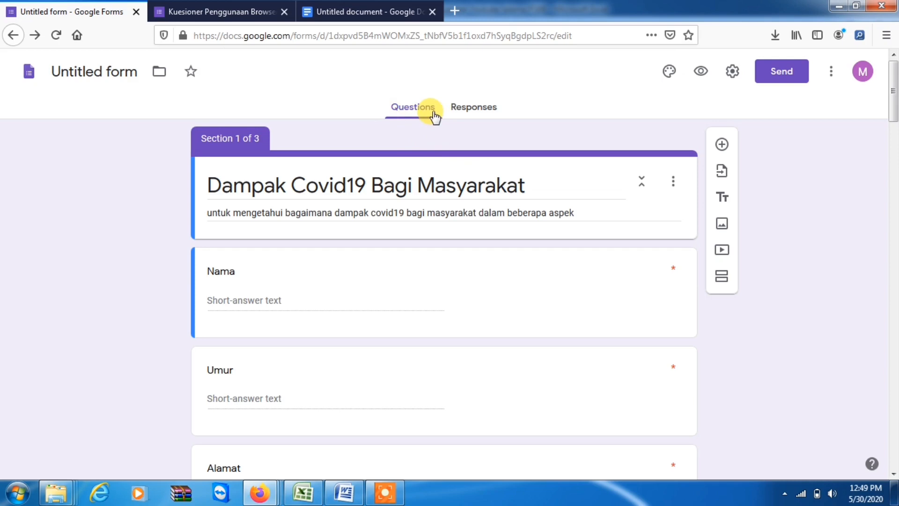
{"action": "left_click", "coordinate": [175, 5]}
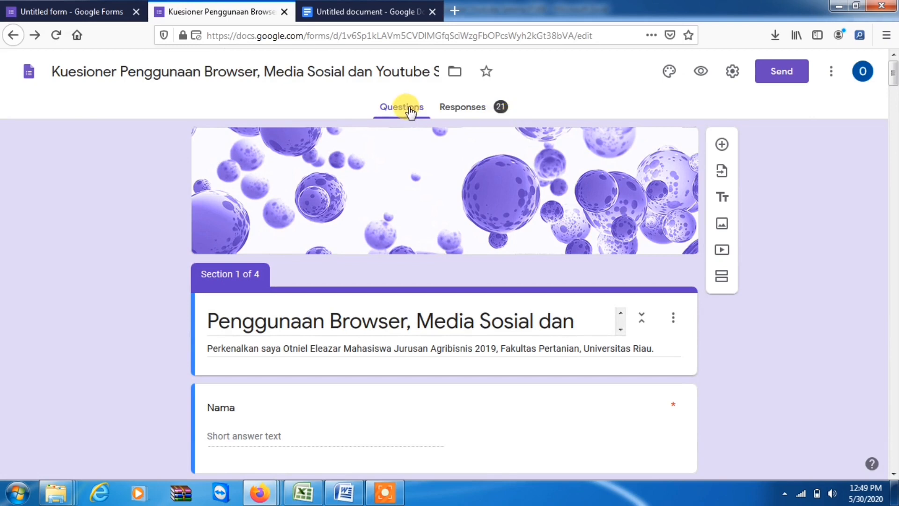
{"action": "left_click", "coordinate": [474, 111]}
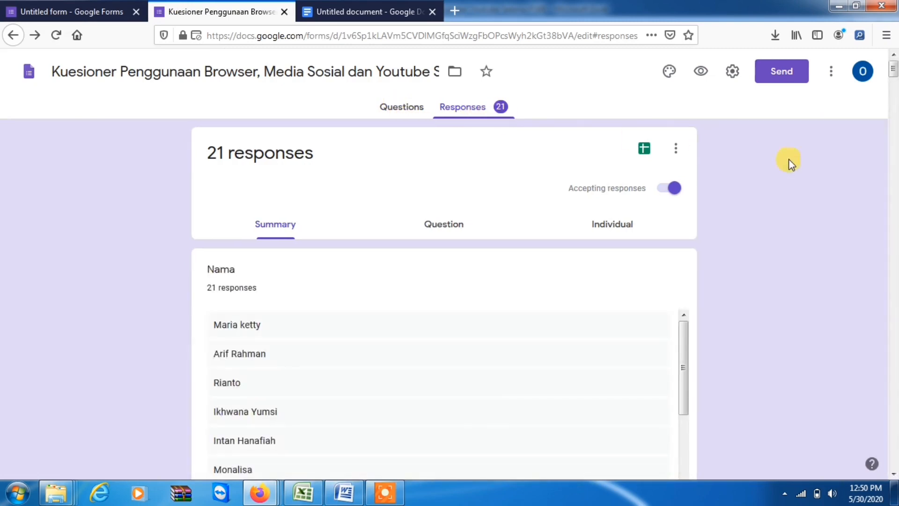
{"action": "left_click_drag", "start_coordinate": [894, 70], "coordinate": [895, 140]}
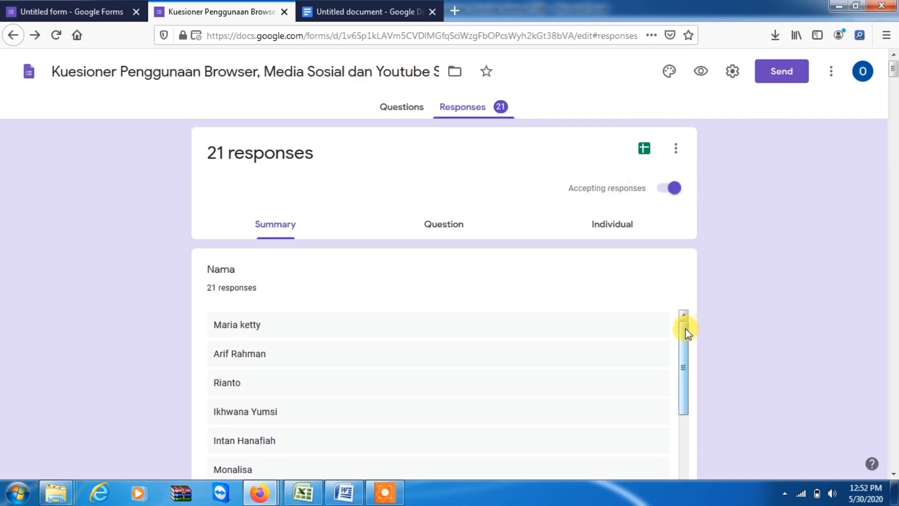
{"action": "mouse_move", "coordinate": [685, 331]}
{"action": "left_mouse_down"}
{"action": "mouse_move", "coordinate": [685, 347]}
{"action": "mouse_move", "coordinate": [689, 327]}
{"action": "left_mouse_up"}
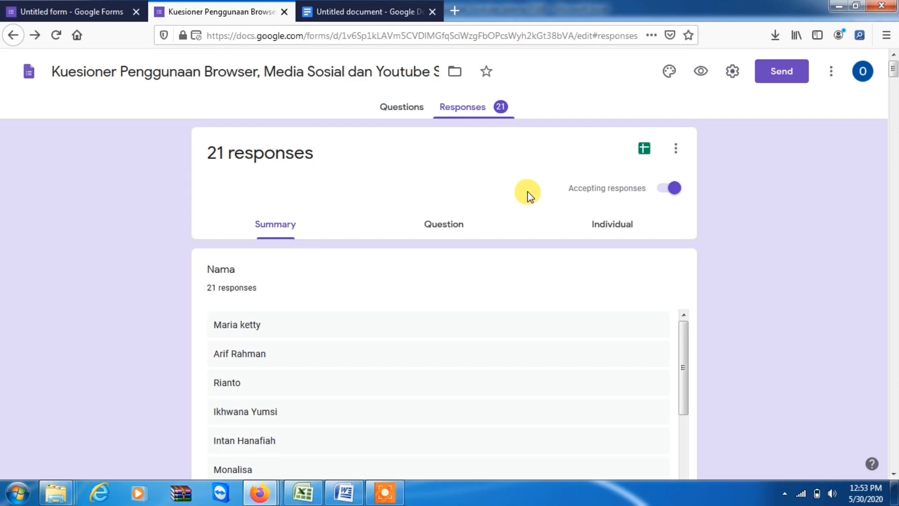
- Open the questionnaire's linked response spreadsheet and look at its available download formats, including Microsoft Excel (.xlsx)
{"action": "left_click", "coordinate": [645, 150]}
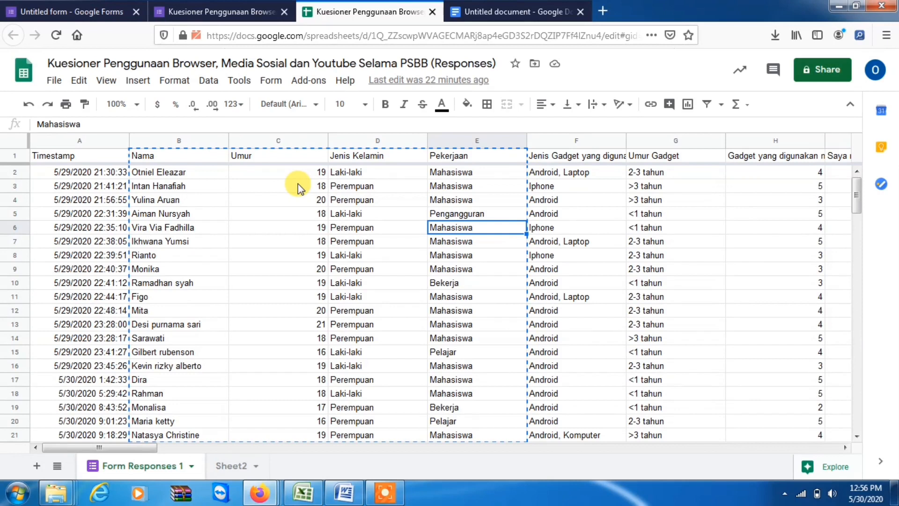
{"action": "left_click_drag", "start_coordinate": [298, 186], "coordinate": [280, 156]}
{"action": "left_click", "coordinate": [54, 83]}
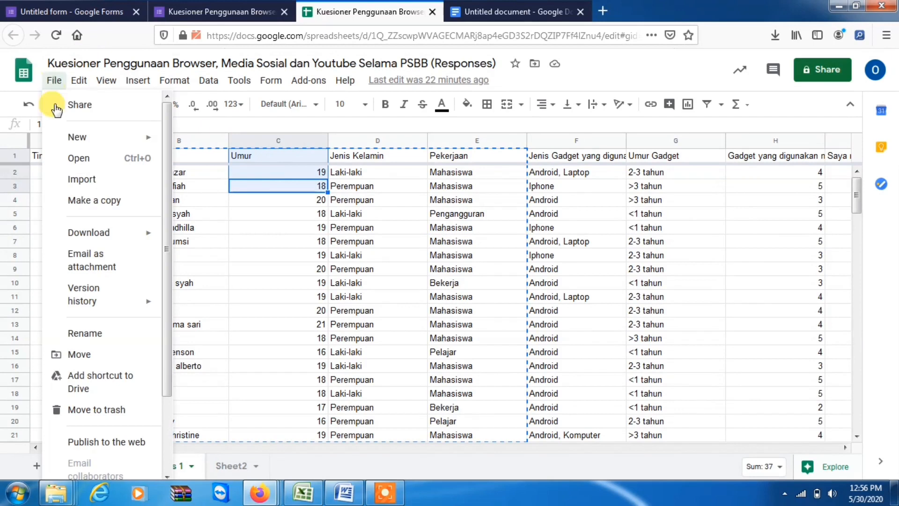
{"action": "mouse_move", "coordinate": [108, 241]}
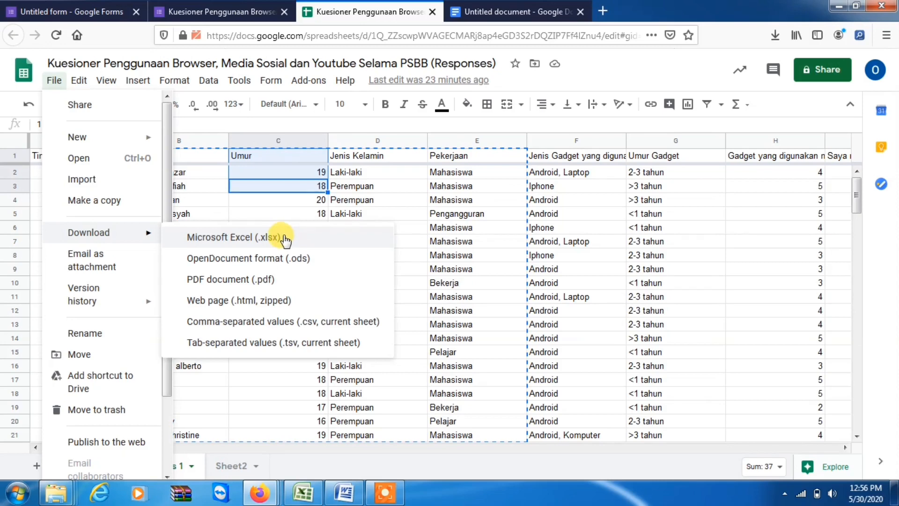
- Copy the "Pekerjaan" pie chart from the questionnaire's response summary and paste it into the untitled Google Docs document
{"action": "left_click", "coordinate": [270, 6]}
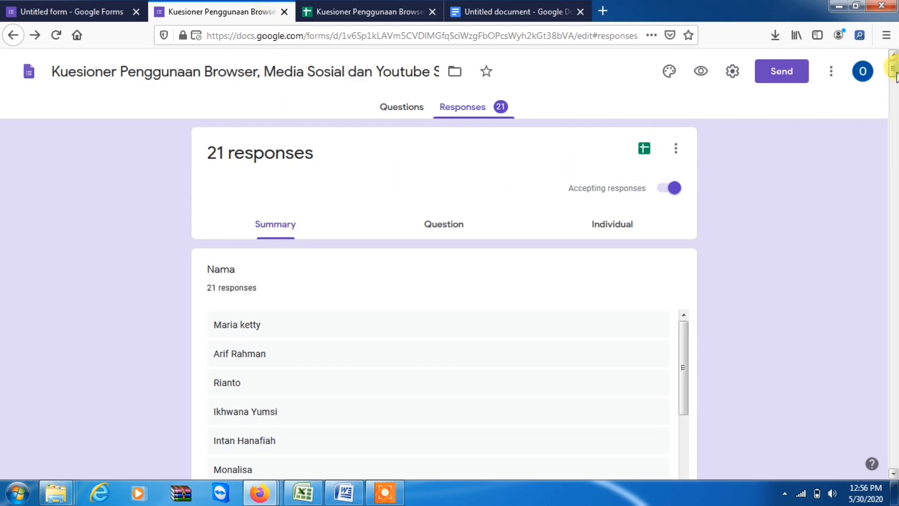
{"action": "left_click_drag", "start_coordinate": [895, 75], "coordinate": [896, 114]}
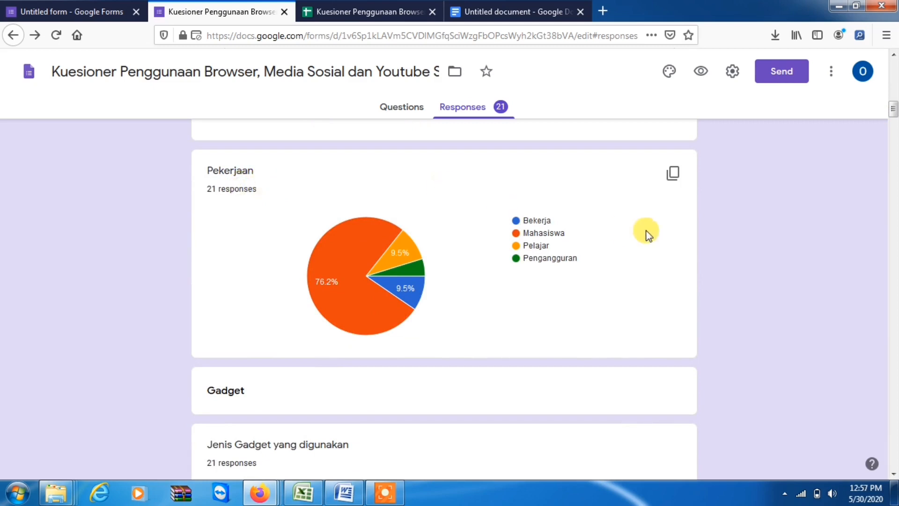
{"action": "left_click", "coordinate": [673, 174]}
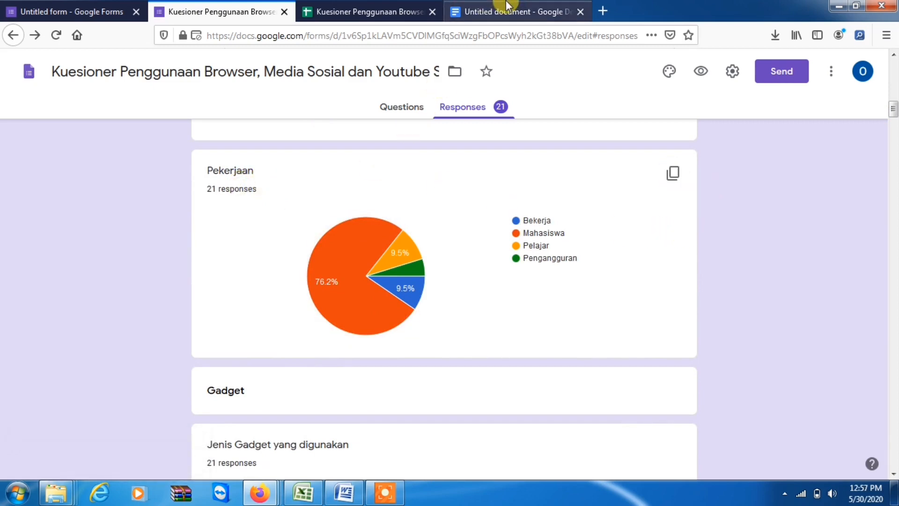
{"action": "left_click", "coordinate": [512, 10]}
{"action": "left_click", "coordinate": [290, 212]}
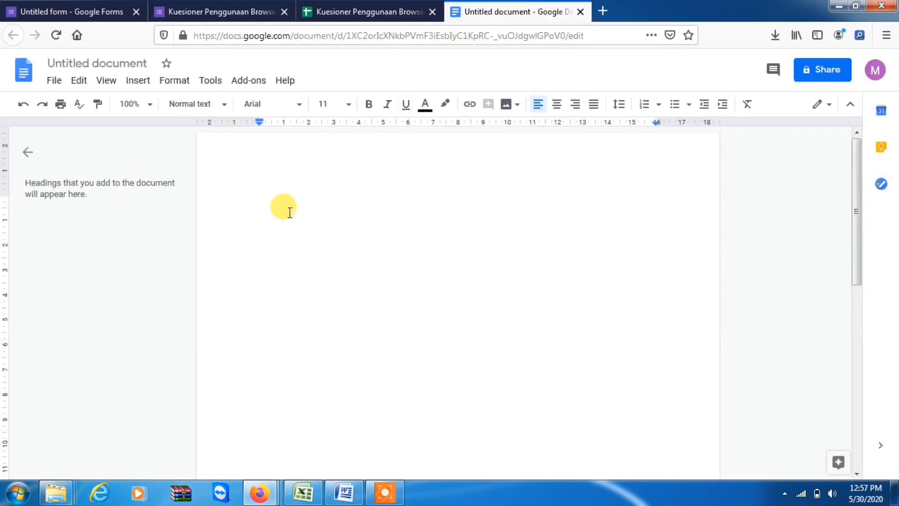
{"action": "key", "text": "ctrl+v"}
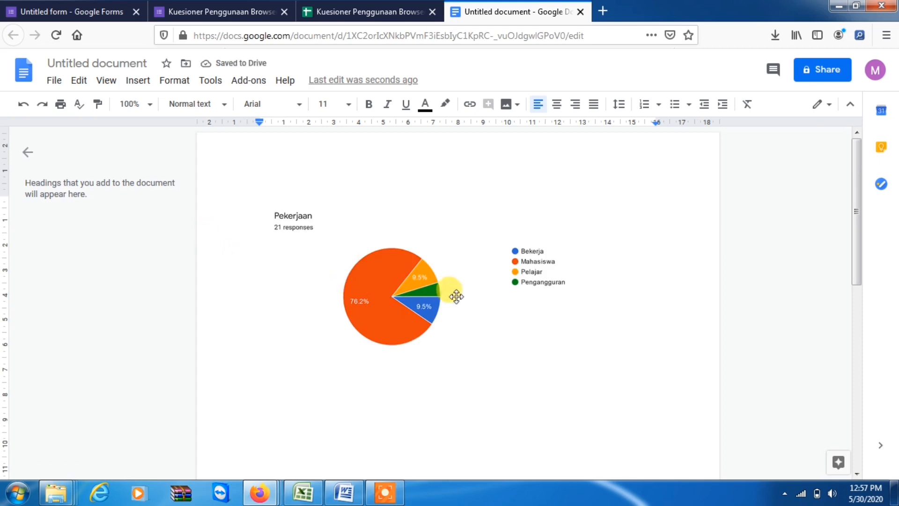
{"action": "left_click", "coordinate": [417, 295]}
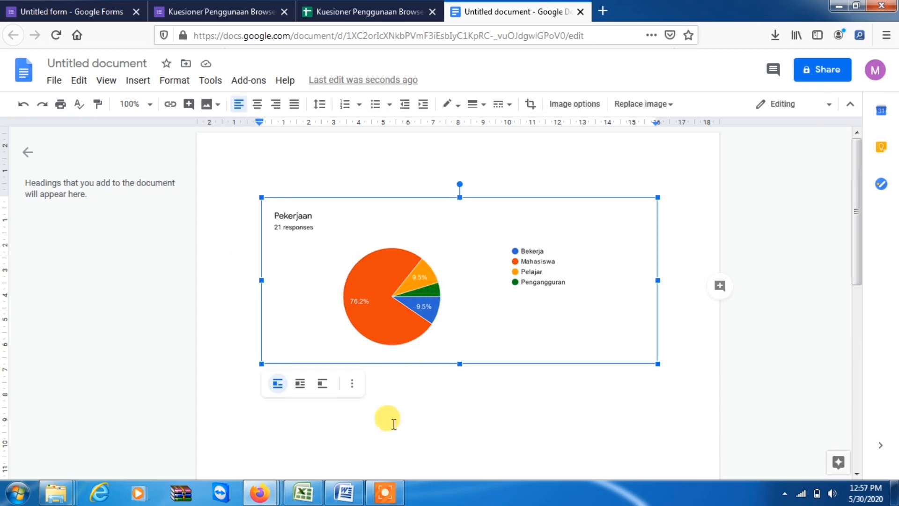
- Switch to Word, return to the response summary and examine the gadget charts and the "Sebutkan jenis dan merek gadget yang anda inginkan" answers
{"action": "left_click", "coordinate": [344, 492]}
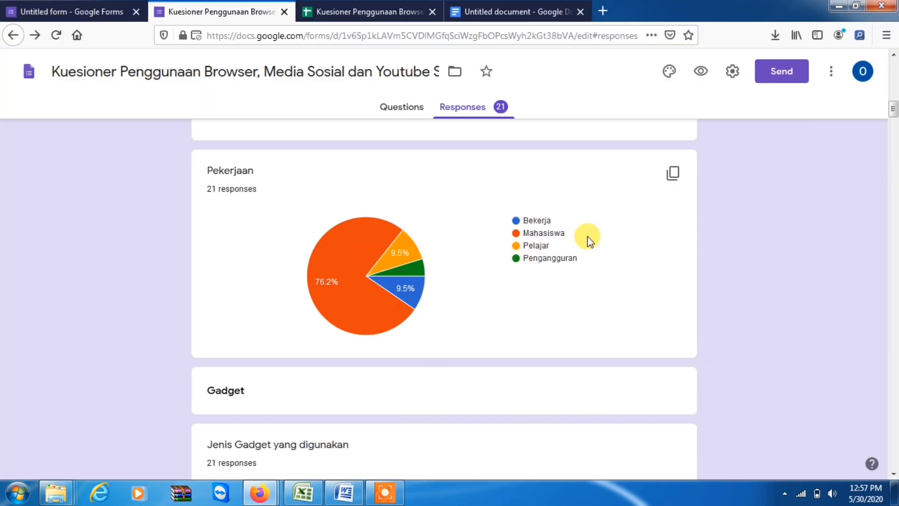
{"action": "left_click", "coordinate": [345, 494]}
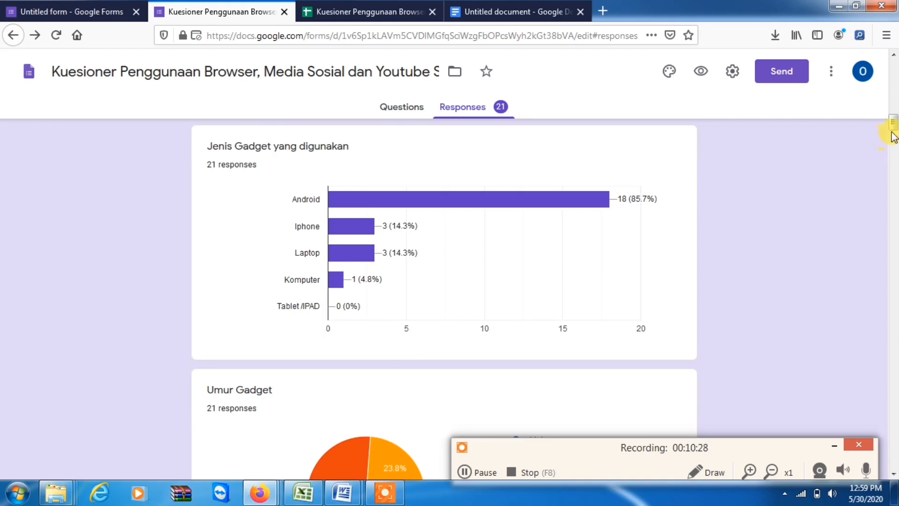
{"action": "left_click_drag", "start_coordinate": [894, 132], "coordinate": [894, 194]}
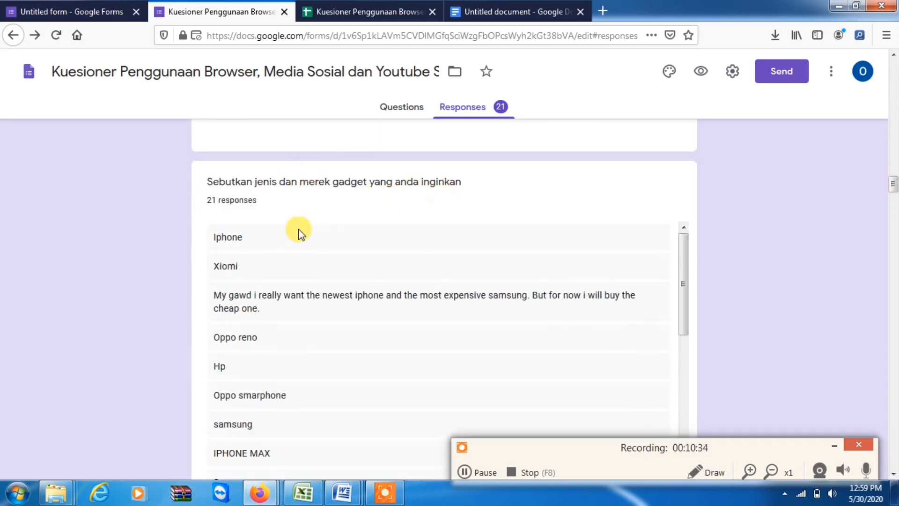
{"action": "mouse_move", "coordinate": [682, 250]}
{"action": "left_mouse_down"}
{"action": "mouse_move", "coordinate": [686, 383]}
{"action": "mouse_move", "coordinate": [686, 257]}
{"action": "left_mouse_up"}
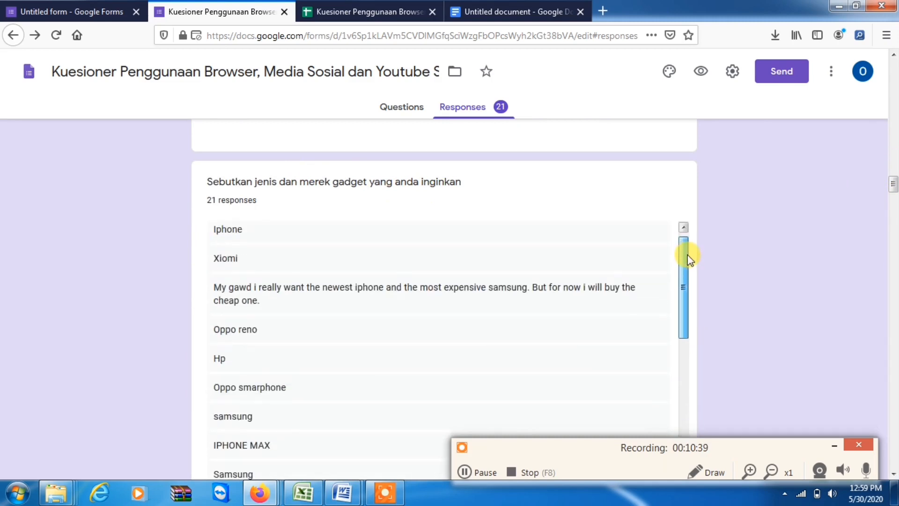
- Apply all borders to column U, "Mengapa waktu di atas menjadi estimasi waktu", in the response spreadsheet
{"action": "left_click", "coordinate": [352, 7]}
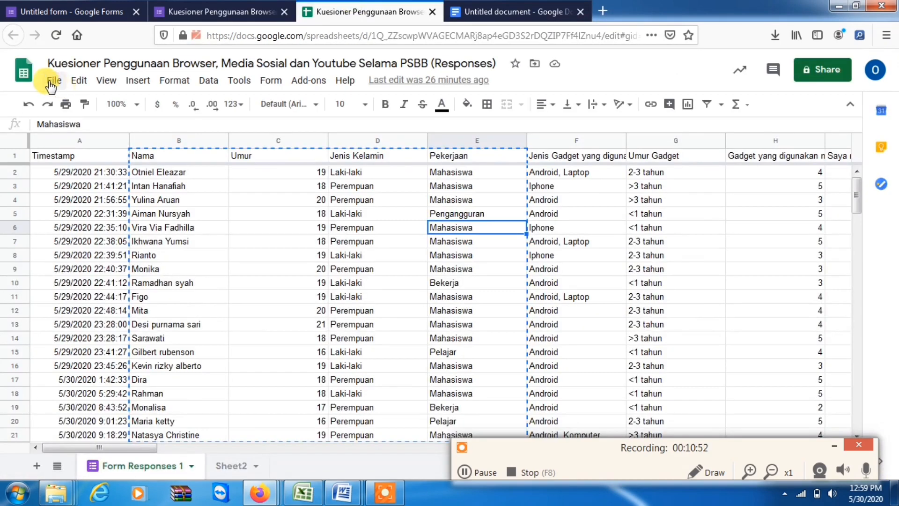
{"action": "left_click", "coordinate": [53, 82]}
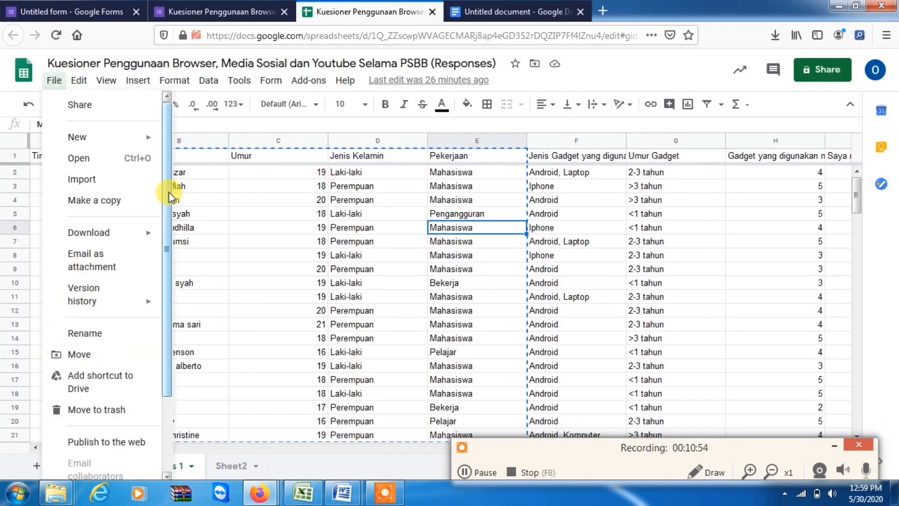
{"action": "left_click", "coordinate": [279, 215]}
{"action": "left_click_drag", "start_coordinate": [223, 448], "coordinate": [377, 447]}
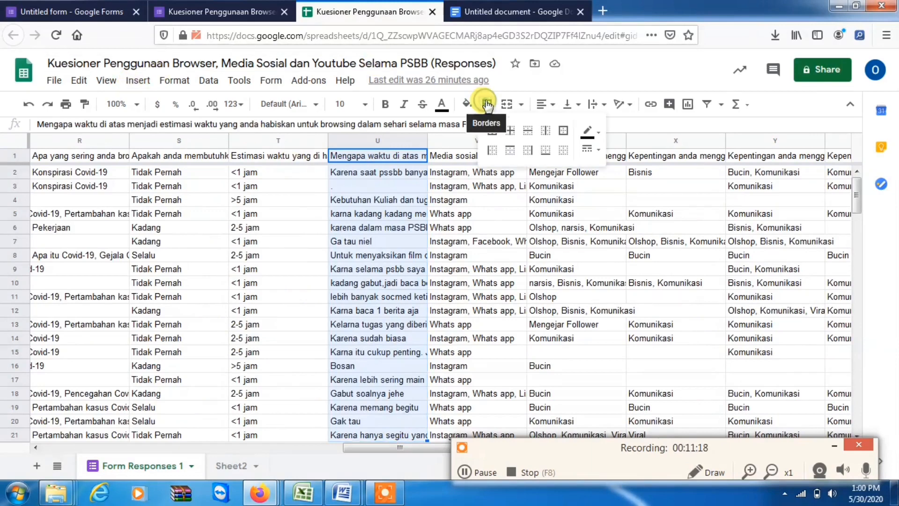
{"action": "left_click", "coordinate": [486, 104]}
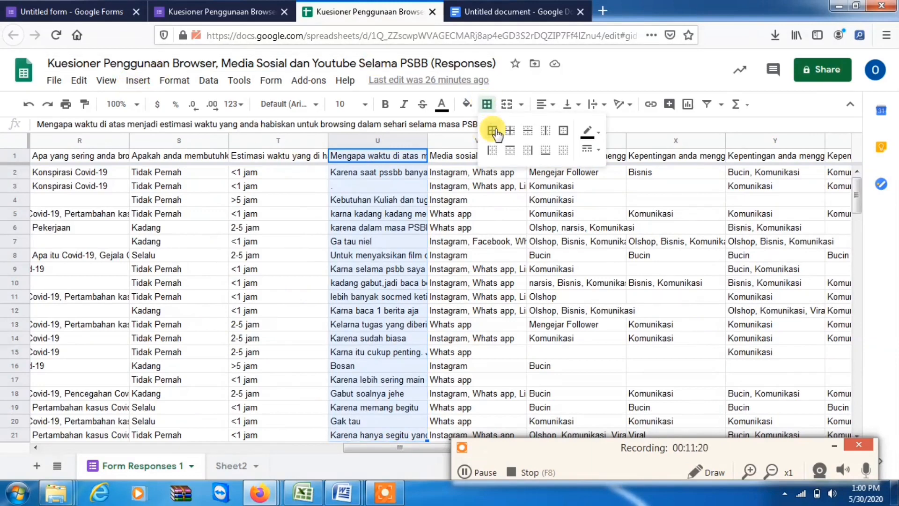
{"action": "left_click", "coordinate": [492, 131]}
{"action": "left_click", "coordinate": [377, 214]}
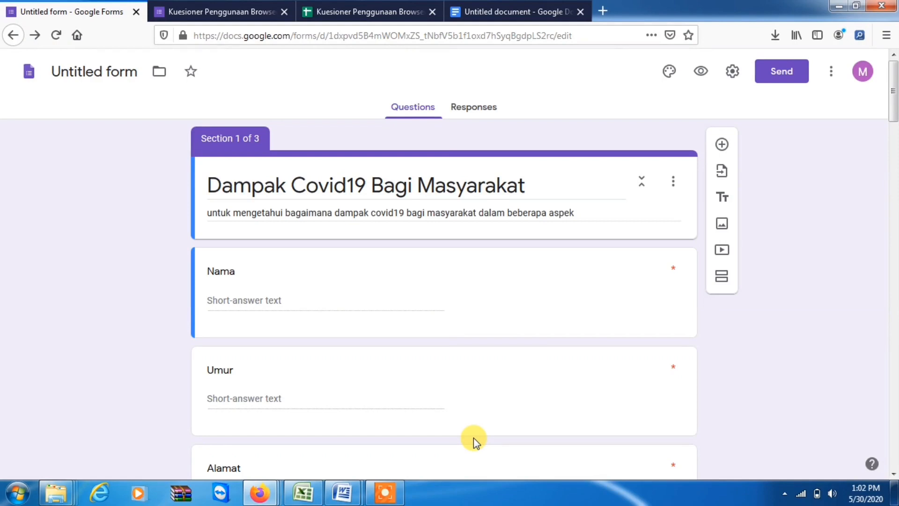
- Turn on collecting email addresses in the Covid19 form's sending options and shorten the URL of its link
{"action": "left_click", "coordinate": [778, 77]}
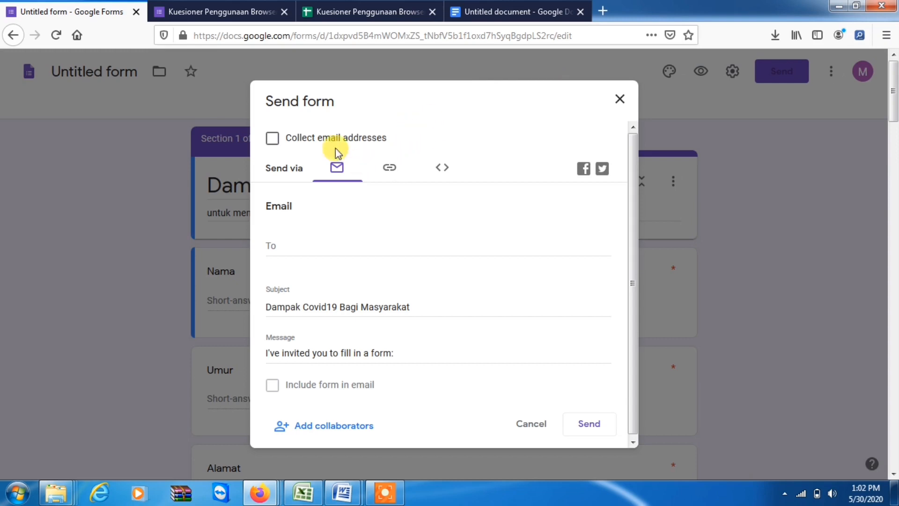
{"action": "left_click", "coordinate": [274, 139]}
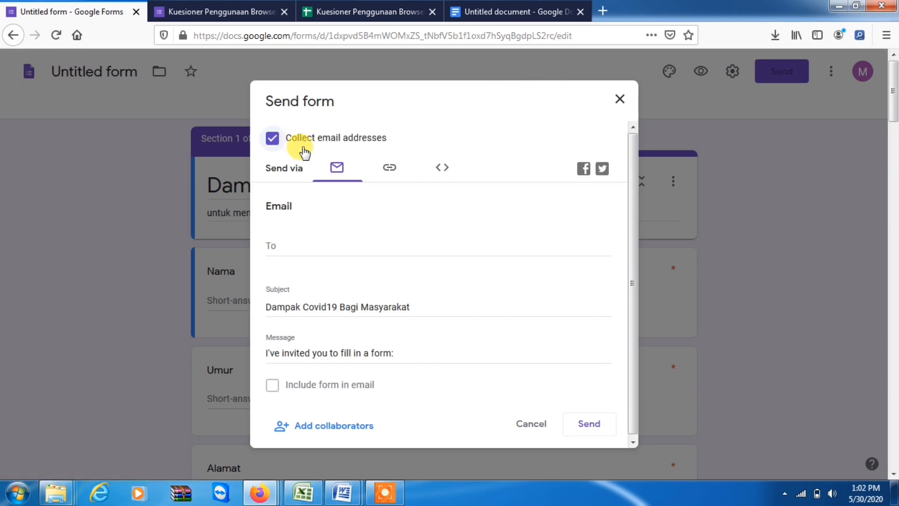
{"action": "left_click", "coordinate": [389, 171]}
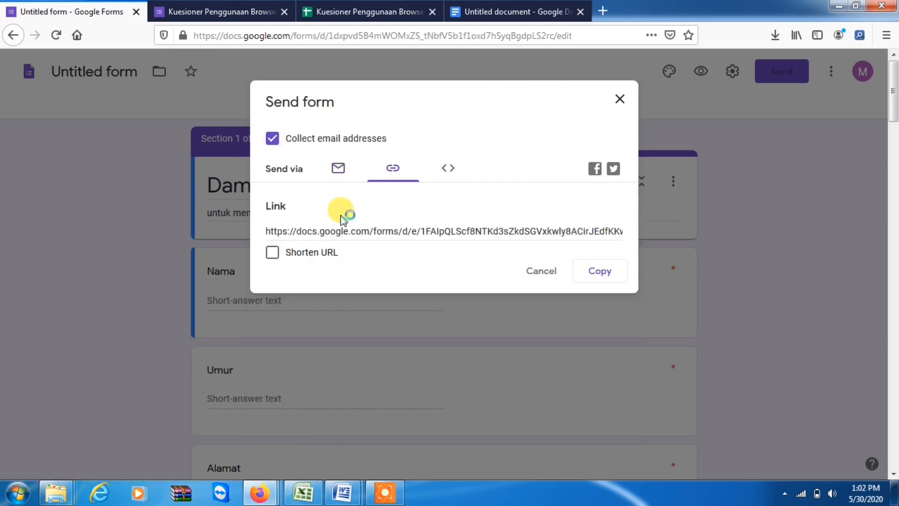
{"action": "left_click", "coordinate": [285, 231]}
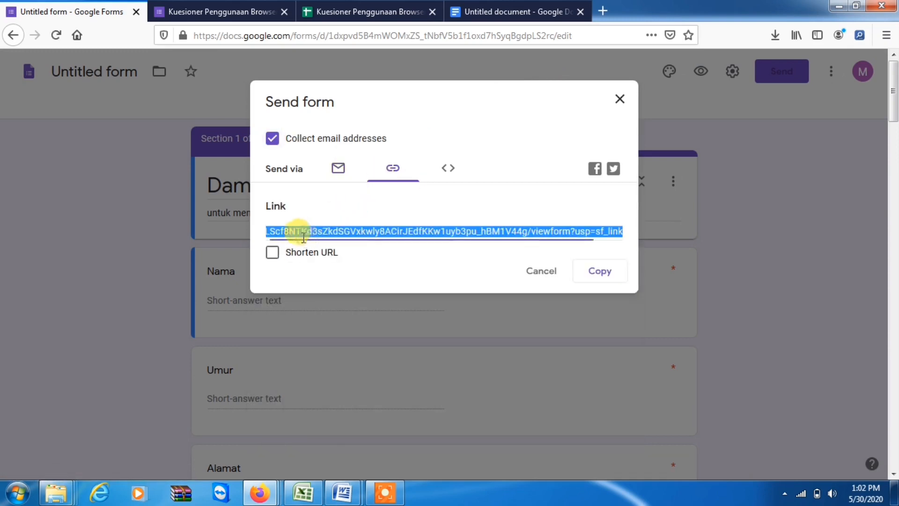
{"action": "left_click", "coordinate": [271, 252]}
{"action": "left_click", "coordinate": [781, 226]}
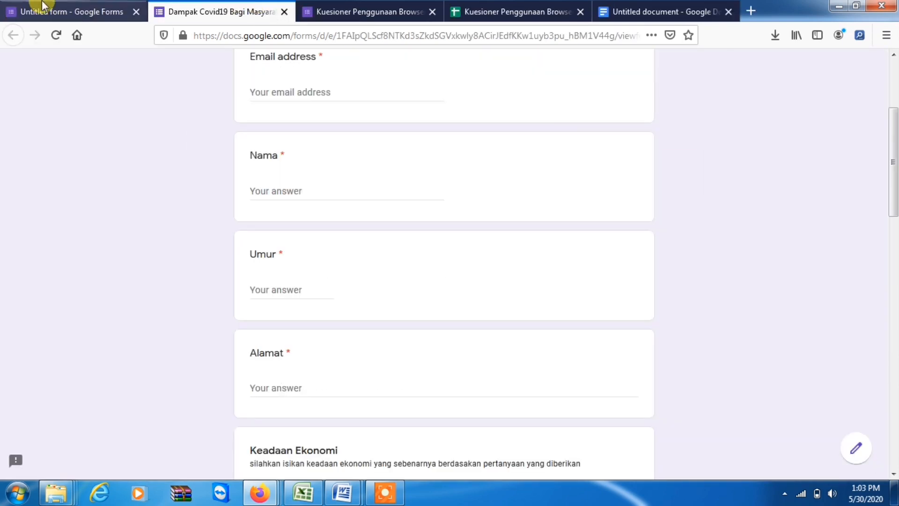
- Make the "Nama" question in the Covid19 form optional
{"action": "left_click", "coordinate": [29, 10]}
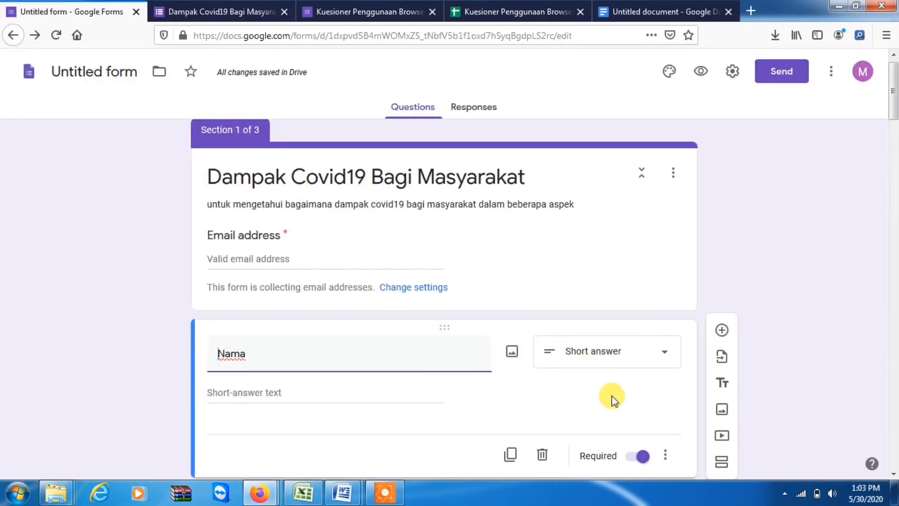
{"action": "left_click", "coordinate": [637, 461]}
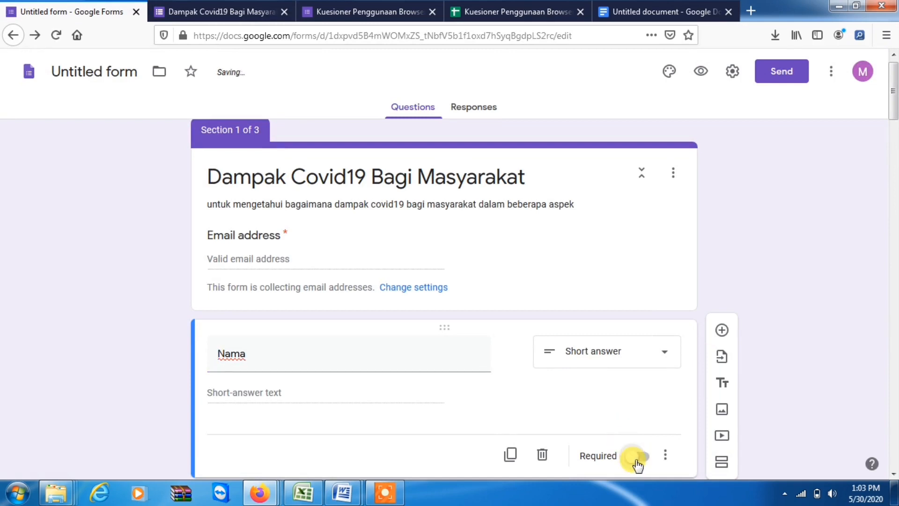
- Review the first section in the Covid19 form's respondent view and try to continue to the next section without answering
{"action": "left_click", "coordinate": [187, 5]}
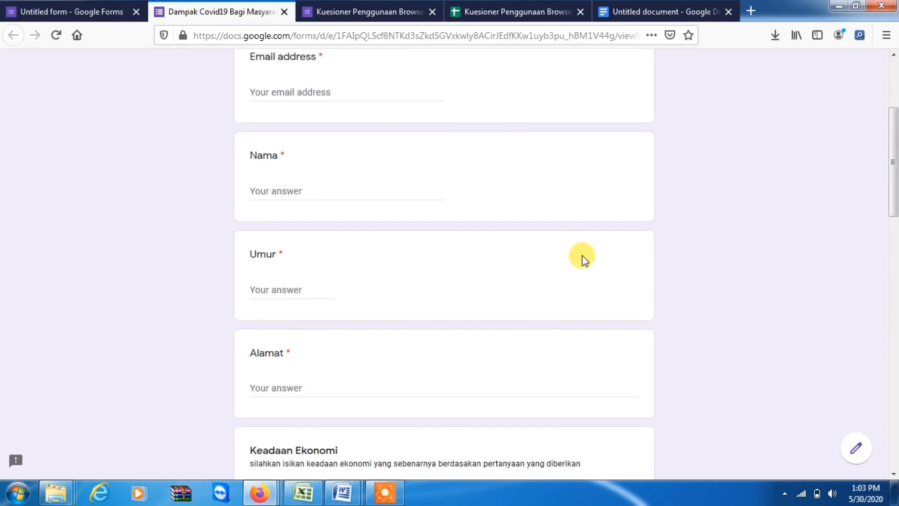
{"action": "scroll", "coordinate": [894, 243], "scroll_direction": "down", "scroll_amount": 3}
{"action": "left_click_drag", "start_coordinate": [894, 241], "coordinate": [894, 447]}
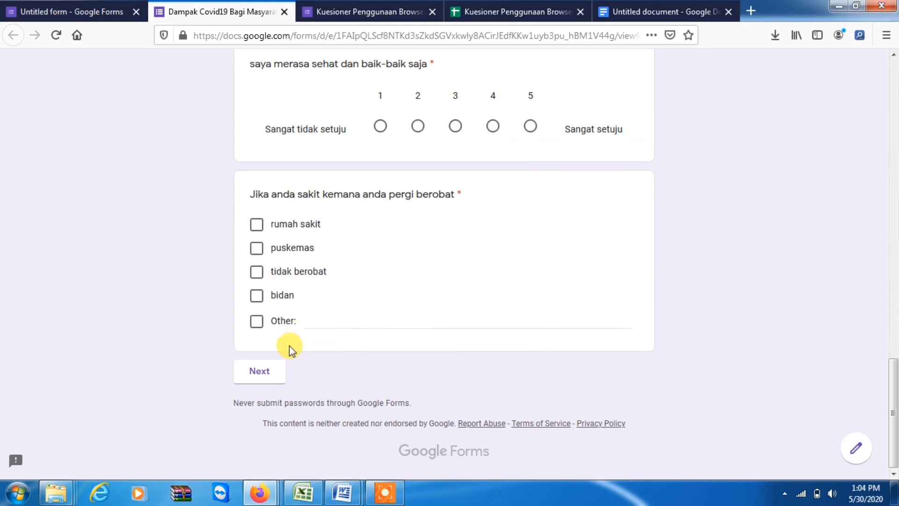
{"action": "left_click", "coordinate": [264, 370]}
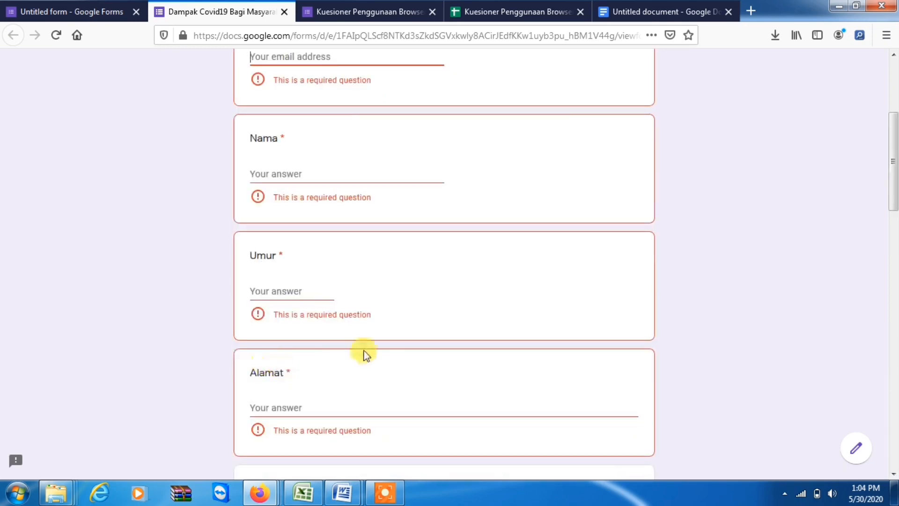
- Review the rest of the Covid19 form's first section, and select the "Apa yang sering anda browsing [Tidak Pernah]" column in the response spreadsheet
{"action": "left_click_drag", "start_coordinate": [893, 152], "coordinate": [891, 365]}
{"action": "left_click", "coordinate": [640, 323]}
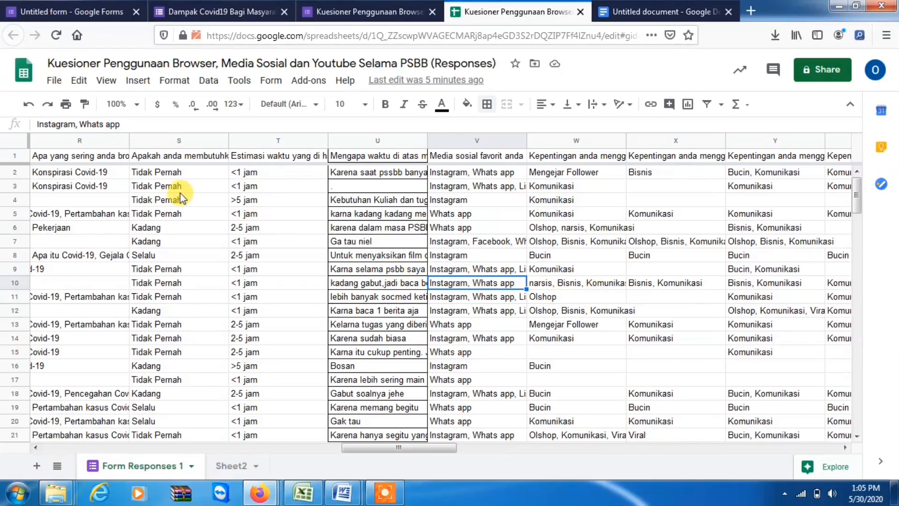
{"action": "left_click", "coordinate": [158, 171]}
{"action": "left_click", "coordinate": [89, 145]}
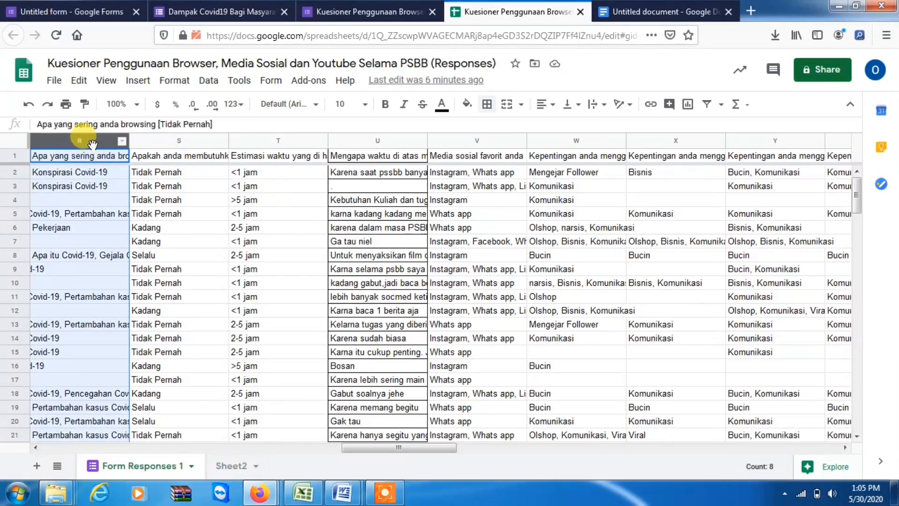
- Return to the response summary of the "Kuesioner Penggunaan Browser, Media Sosial dan Youtube" form and examine the form's theme options
{"action": "left_click", "coordinate": [414, 10]}
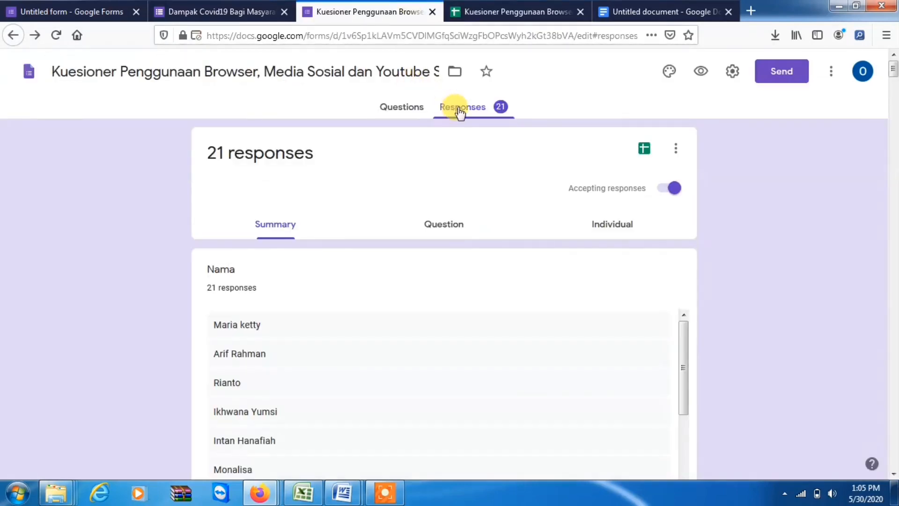
{"action": "left_click", "coordinate": [501, 10]}
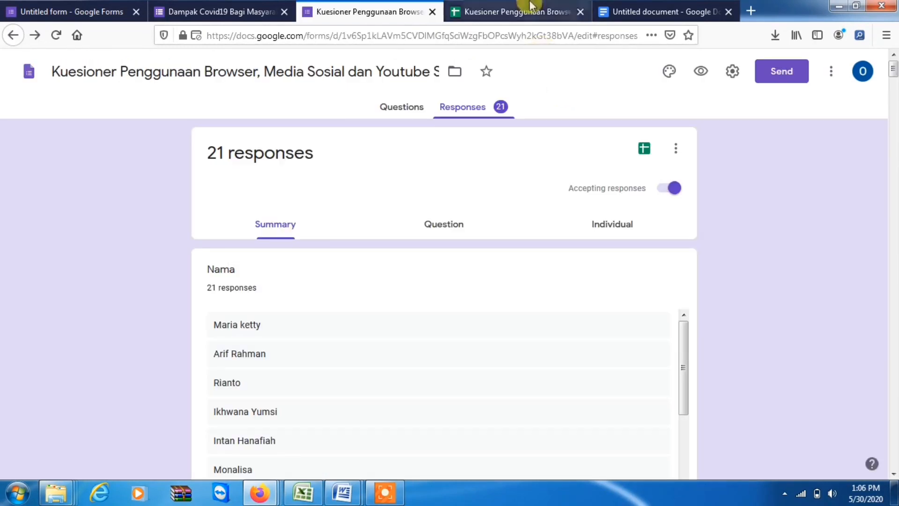
{"action": "left_click", "coordinate": [667, 71]}
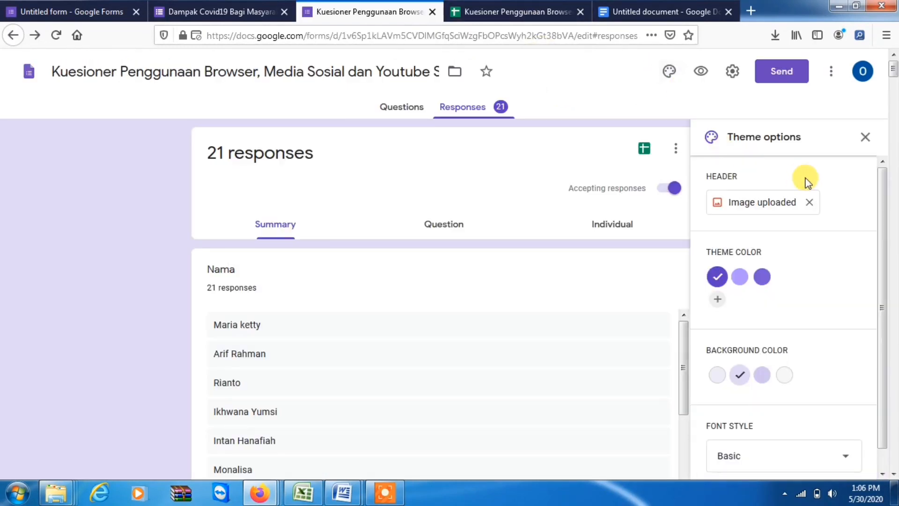
{"action": "mouse_move", "coordinate": [878, 190]}
{"action": "left_mouse_down"}
{"action": "mouse_move", "coordinate": [881, 214]}
{"action": "mouse_move", "coordinate": [883, 187]}
{"action": "left_mouse_up"}
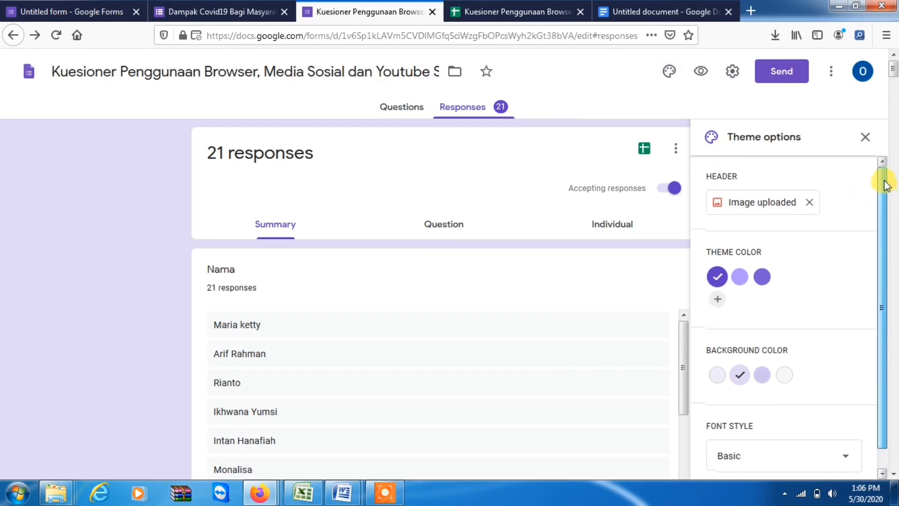